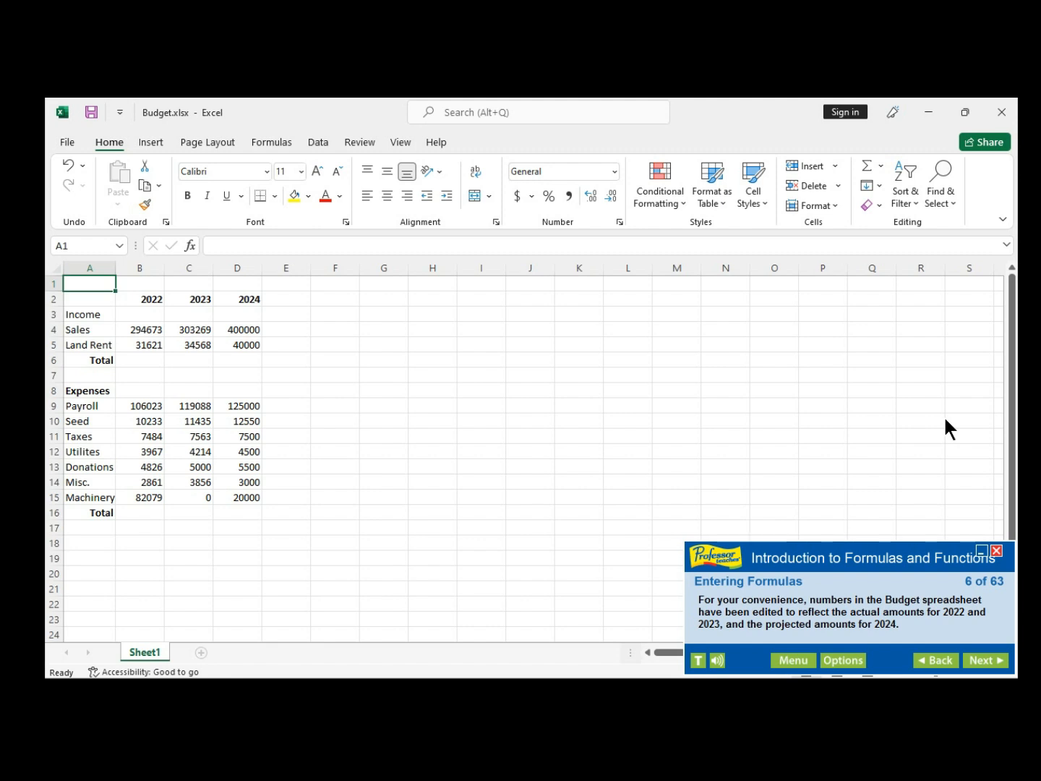
Advance the lesson and enter the formula =B4+B5 in cell B6 to total the 2022 income.
click(982, 661)
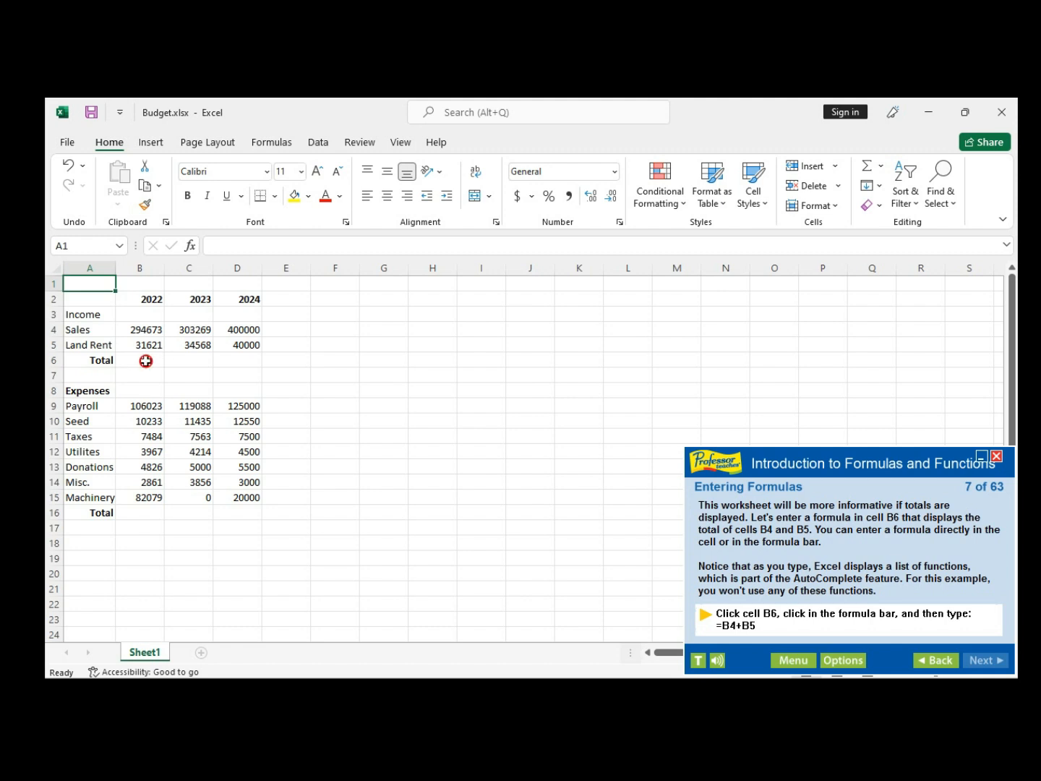
click(146, 361)
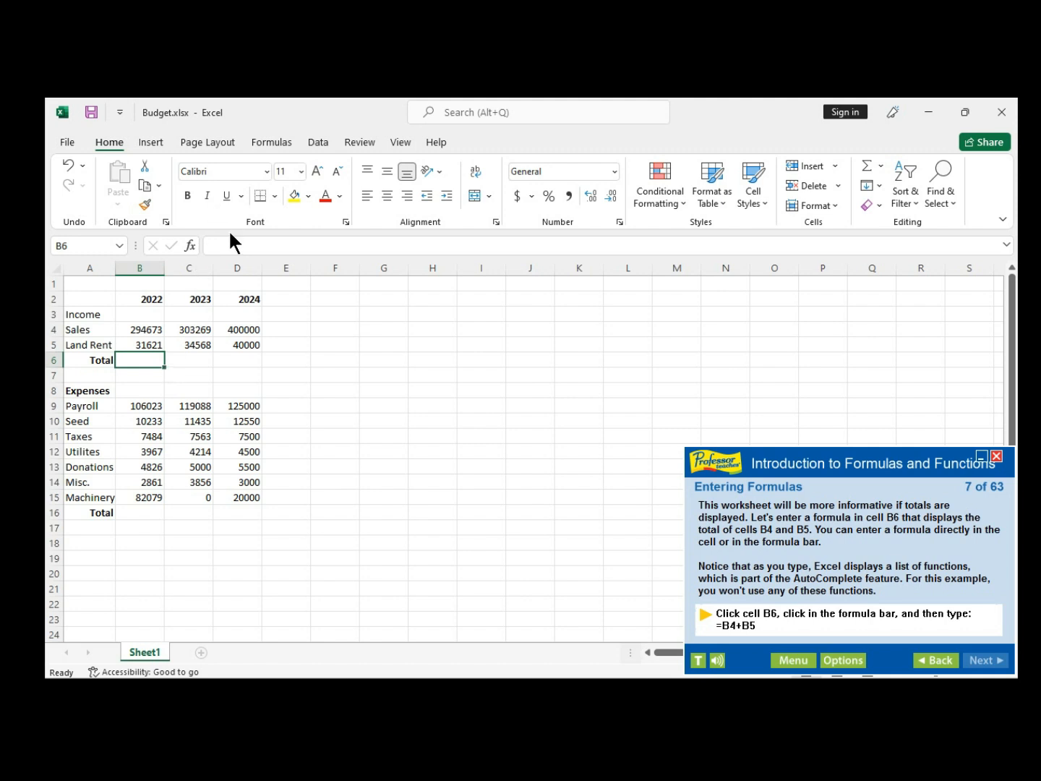
click(217, 248)
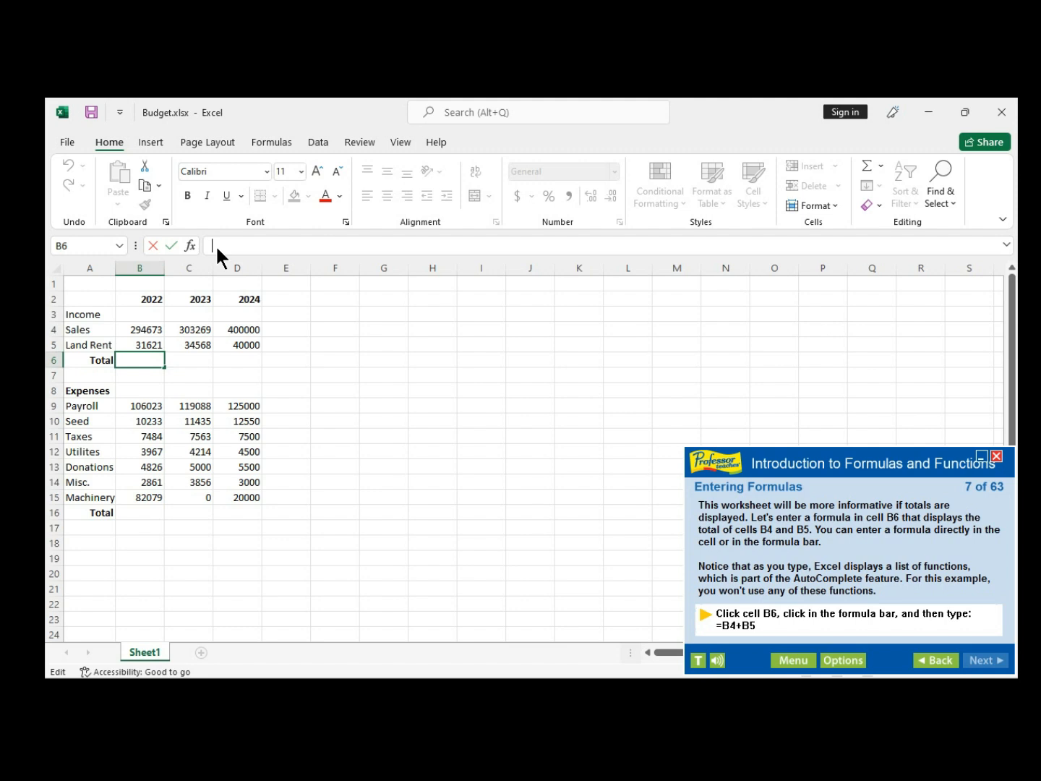
text(=)
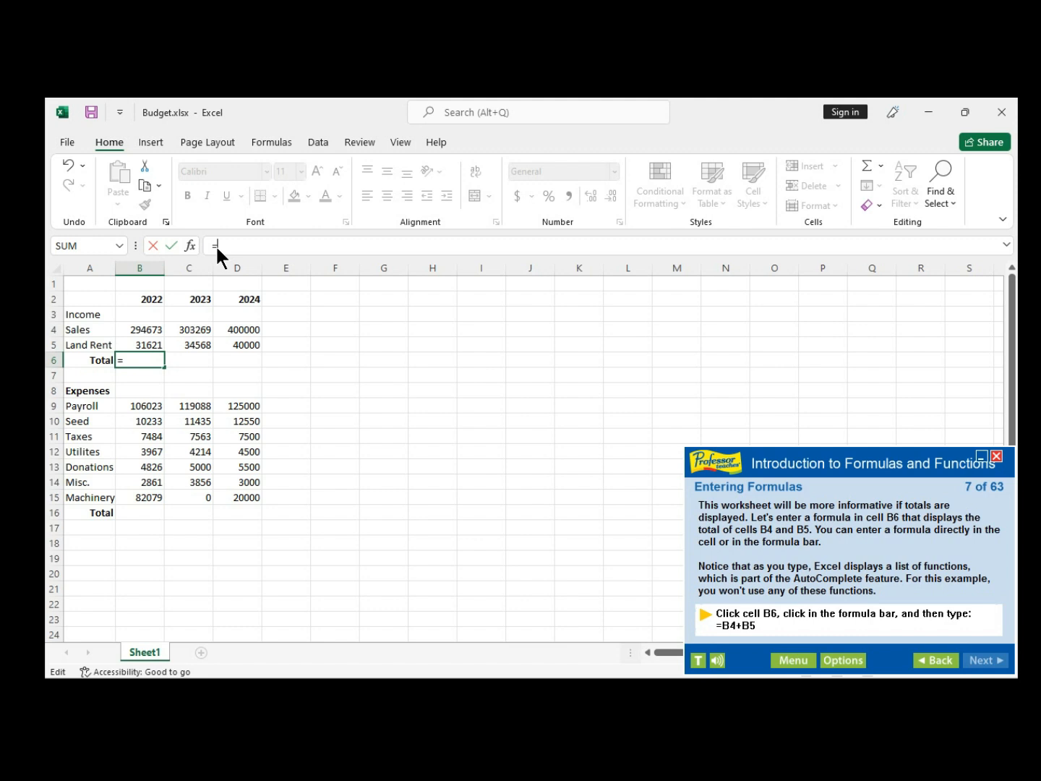
text(B4)
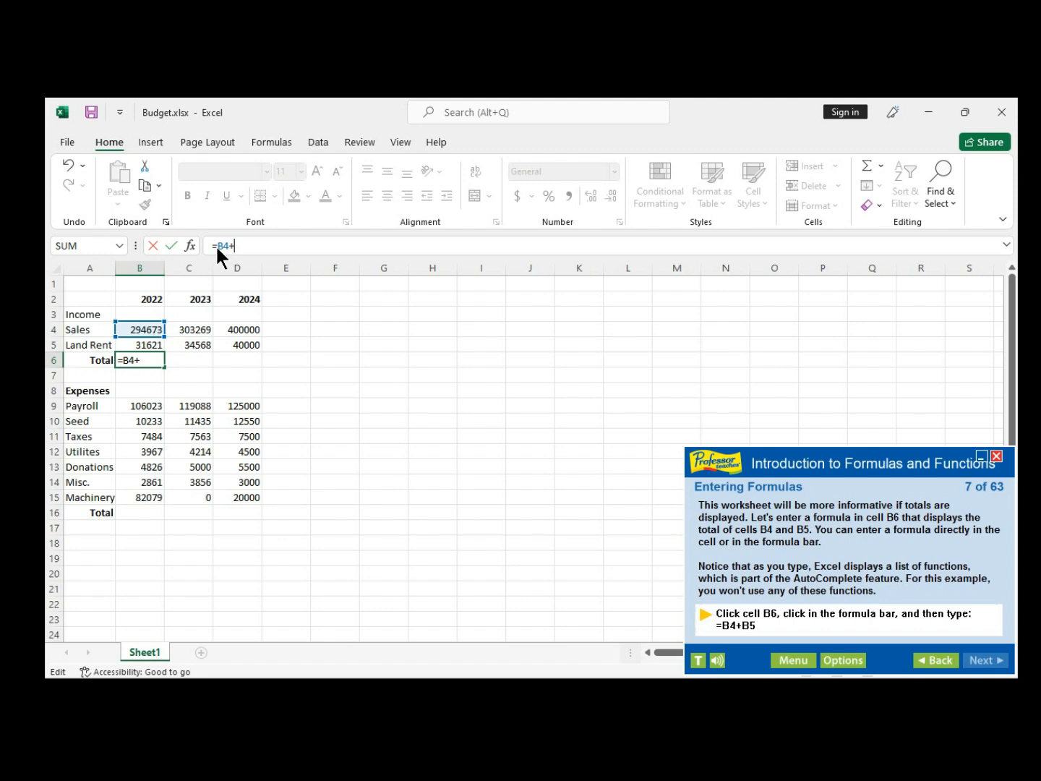
text(+B5)
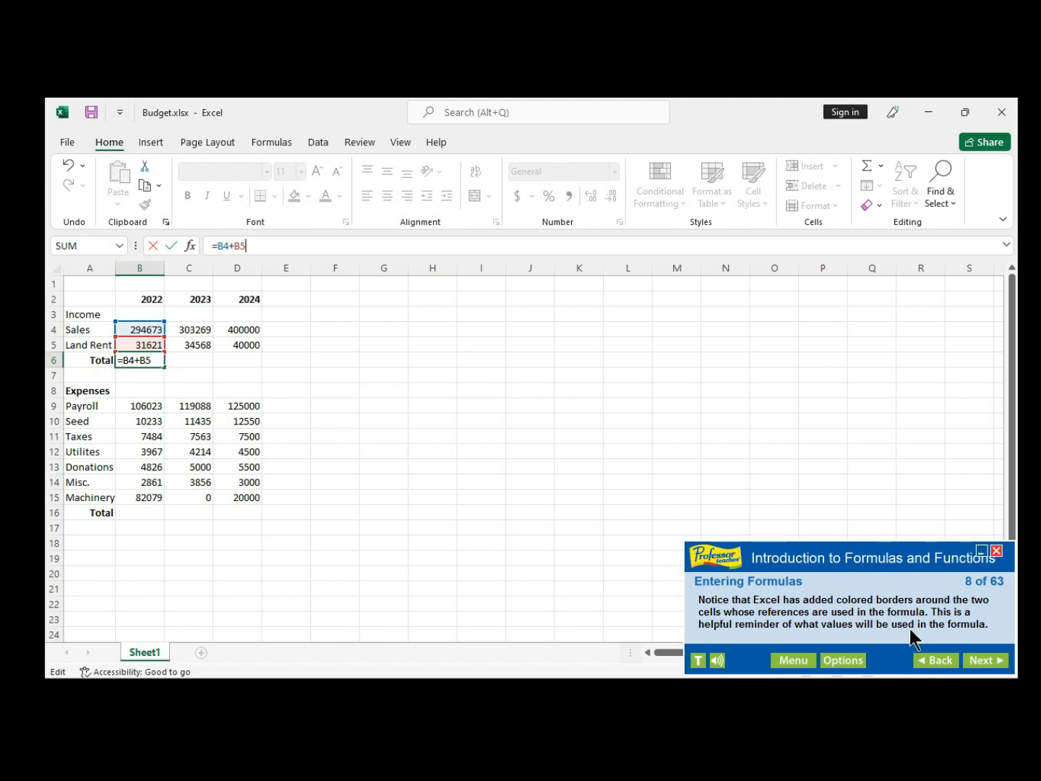
click(984, 660)
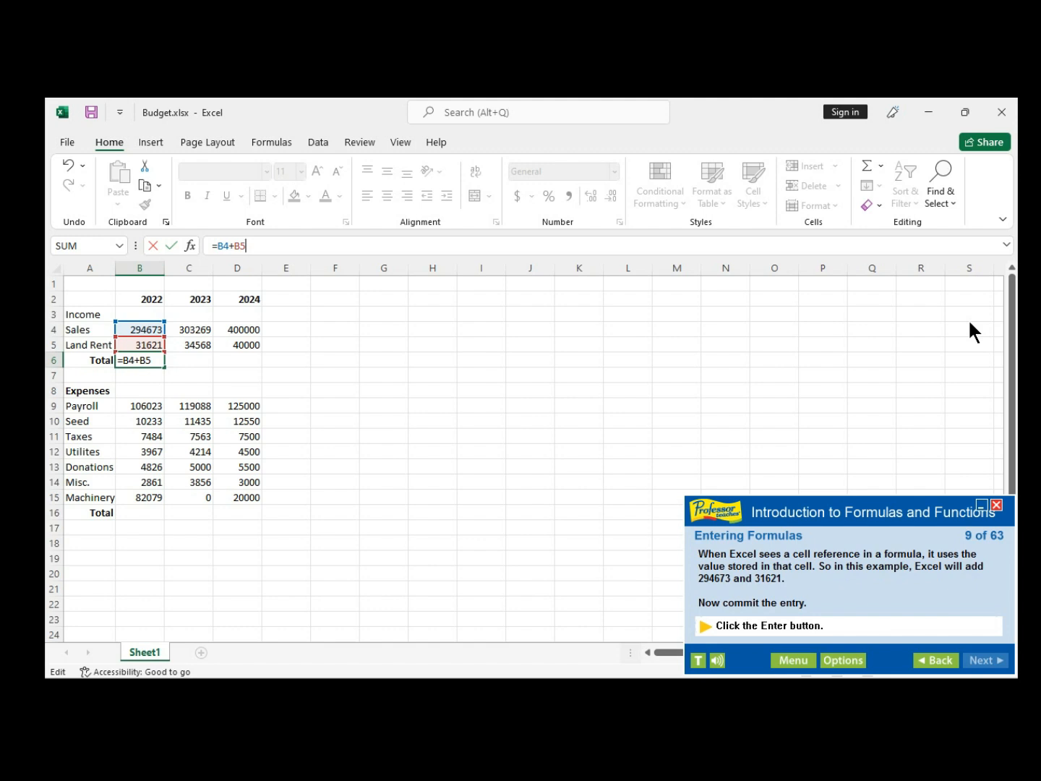
click(173, 249)
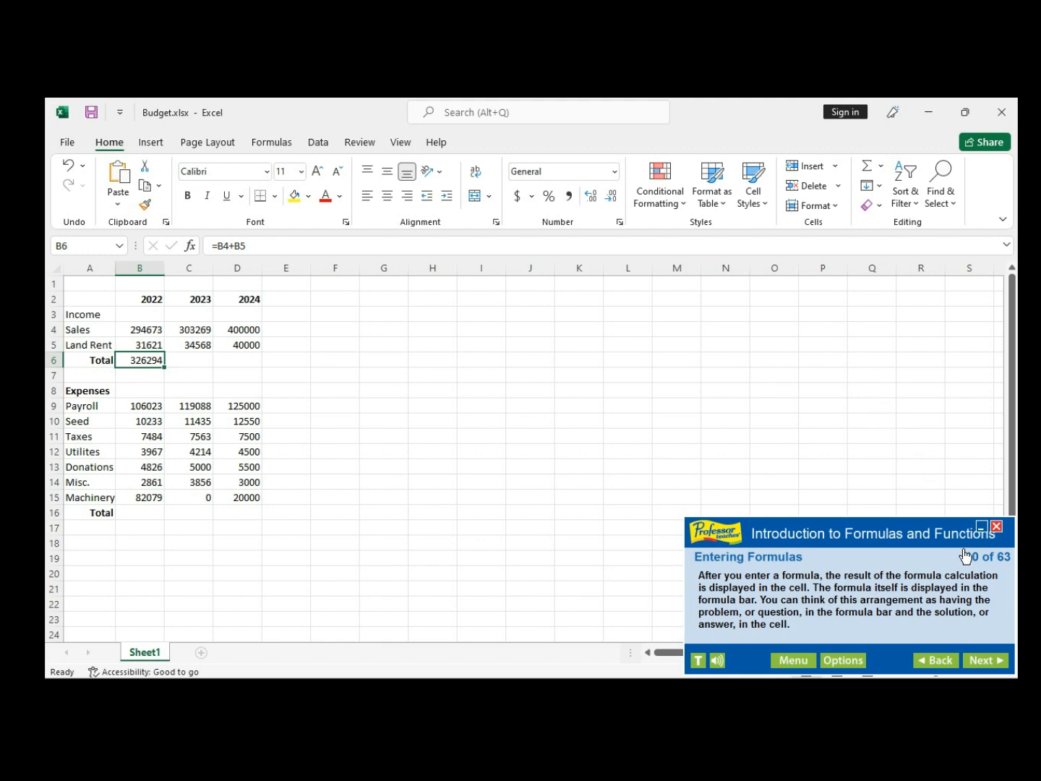
Continue the lesson and open cell B4 for editing with its final digit 3 selected.
click(993, 664)
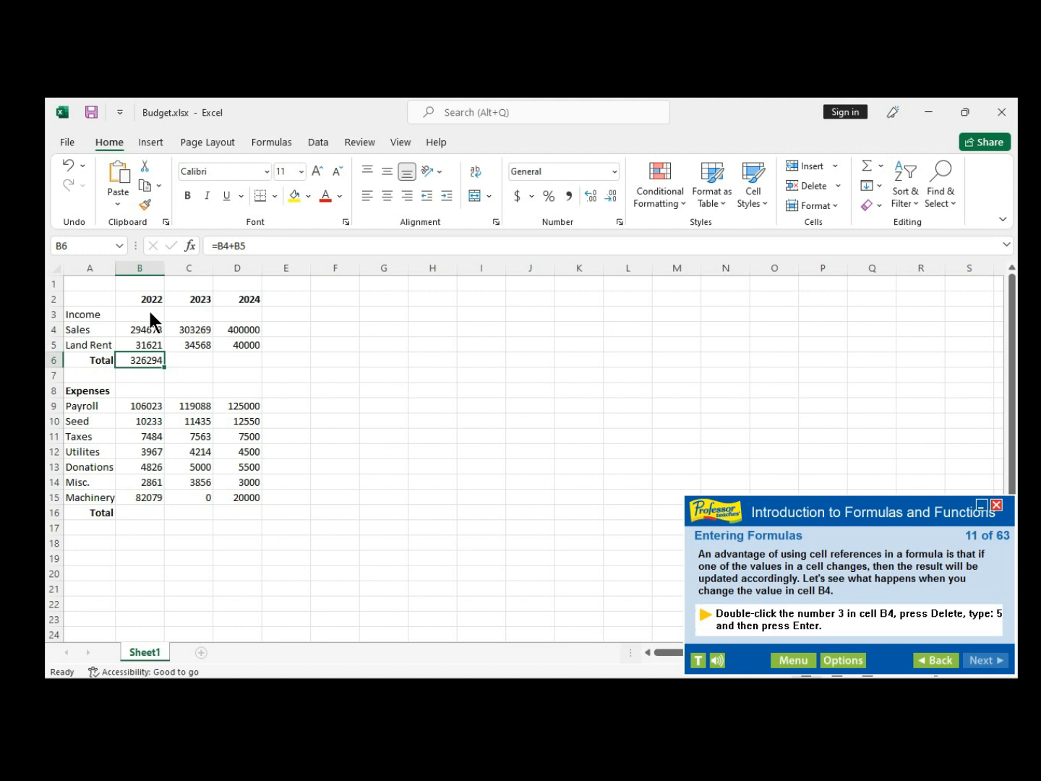
click(137, 347)
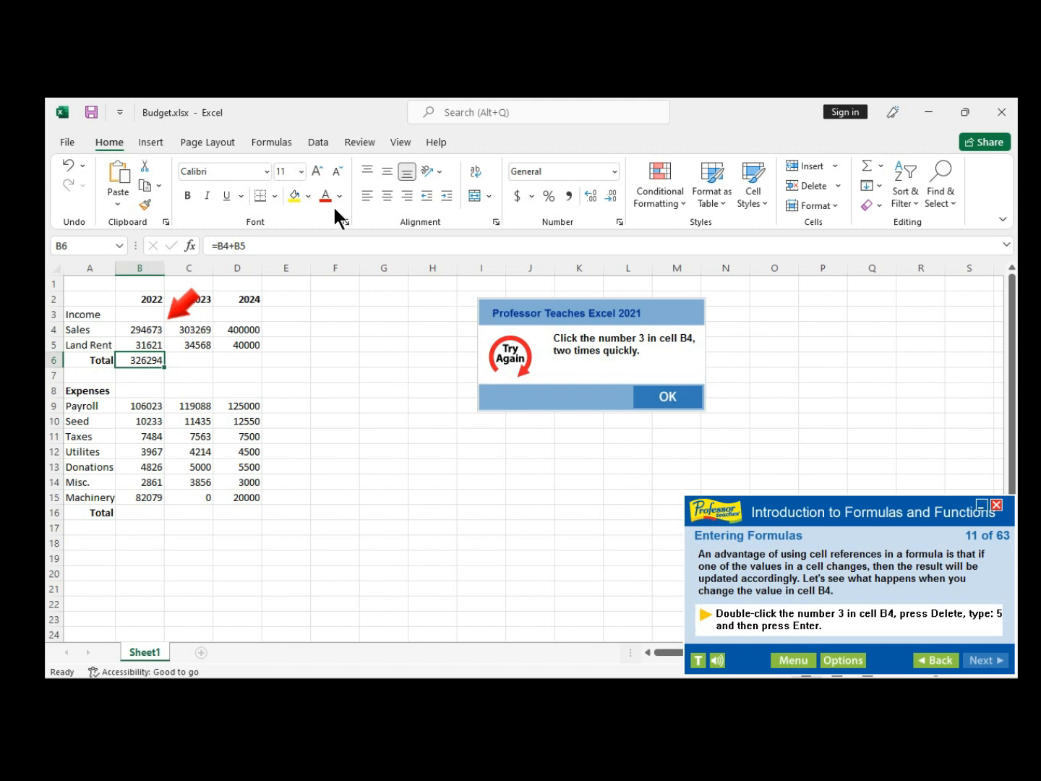
click(669, 394)
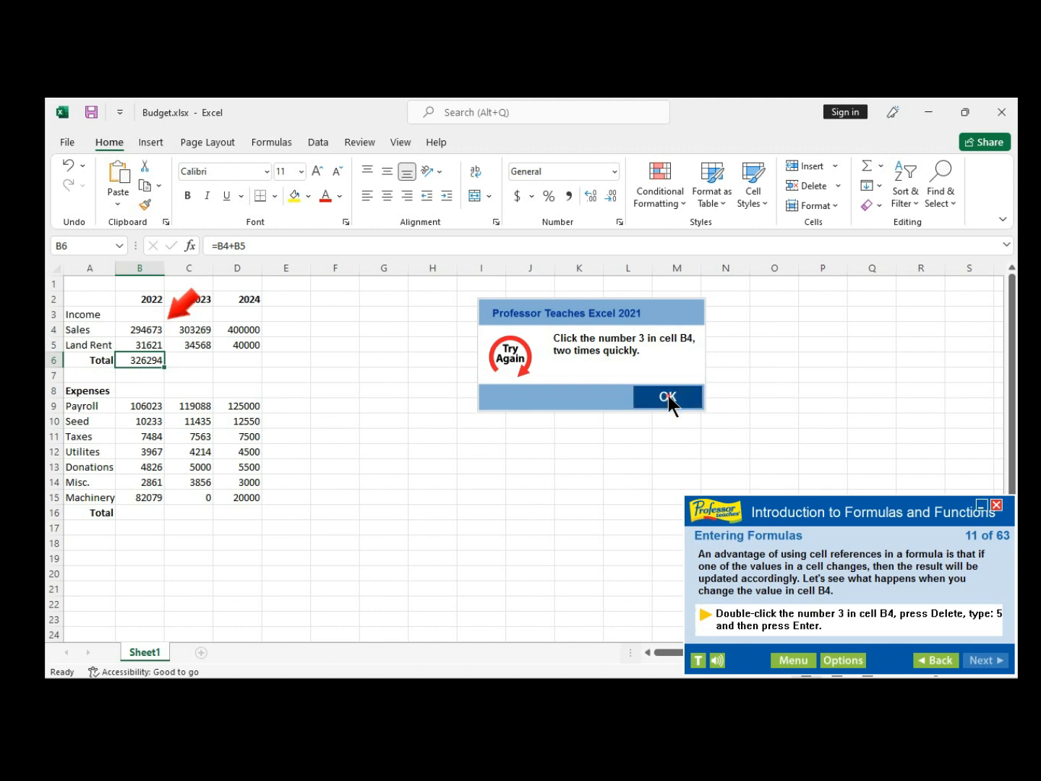
double_click(164, 331)
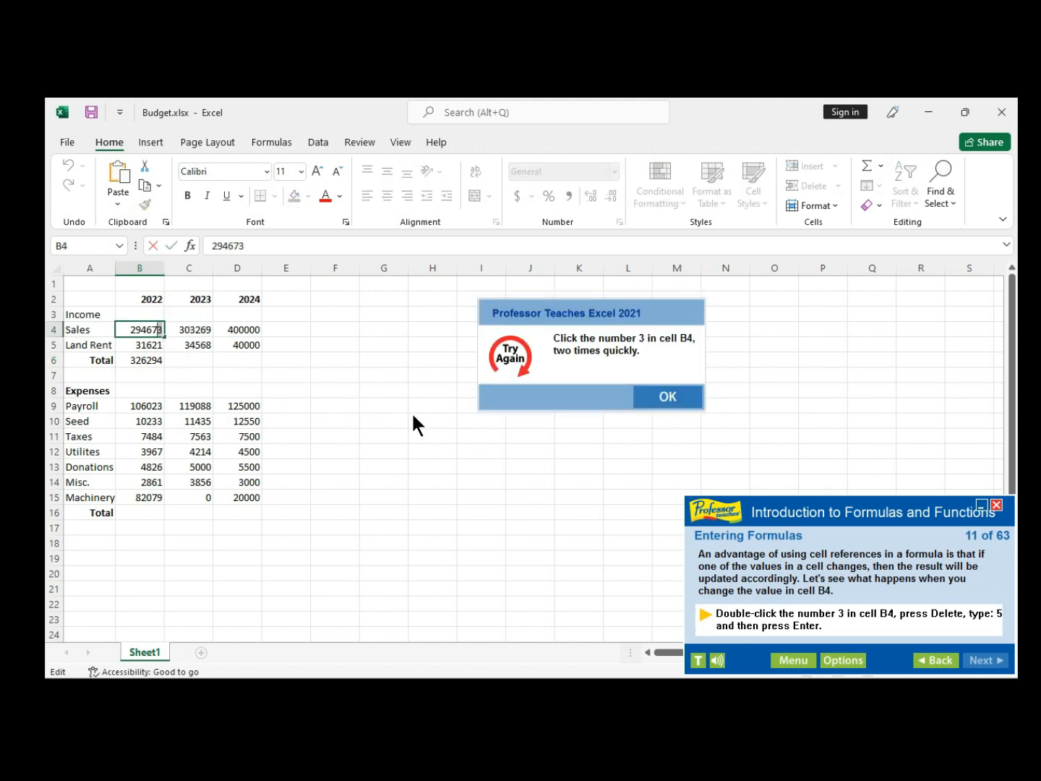
click(671, 401)
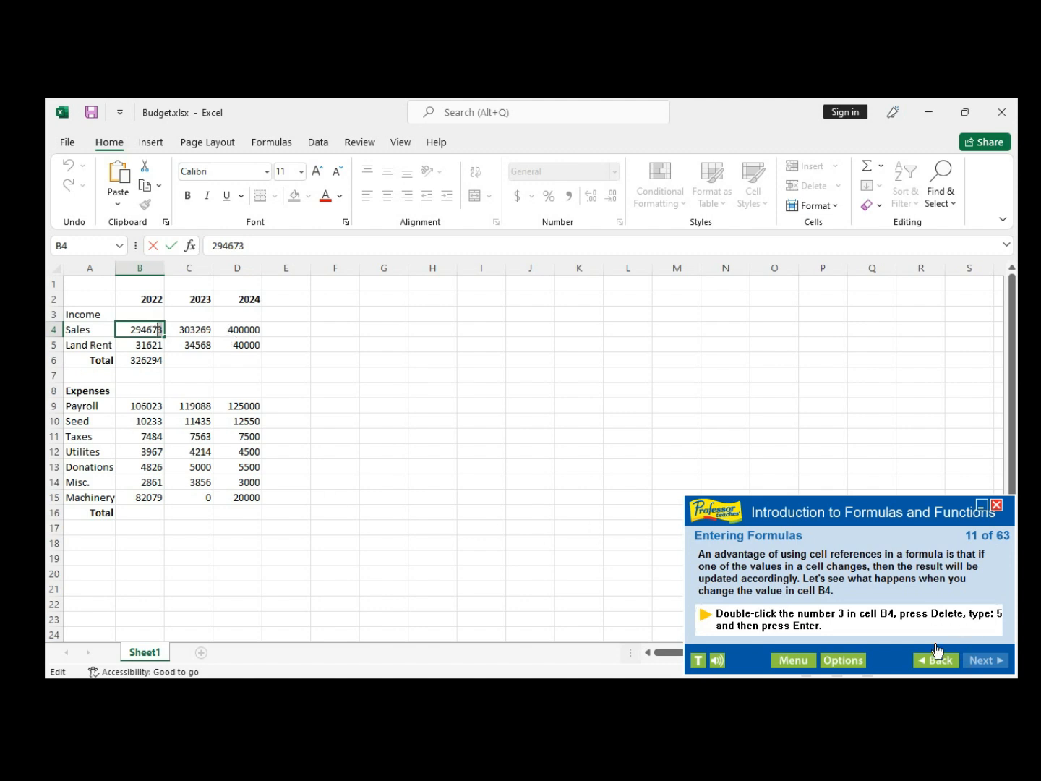
click(967, 589)
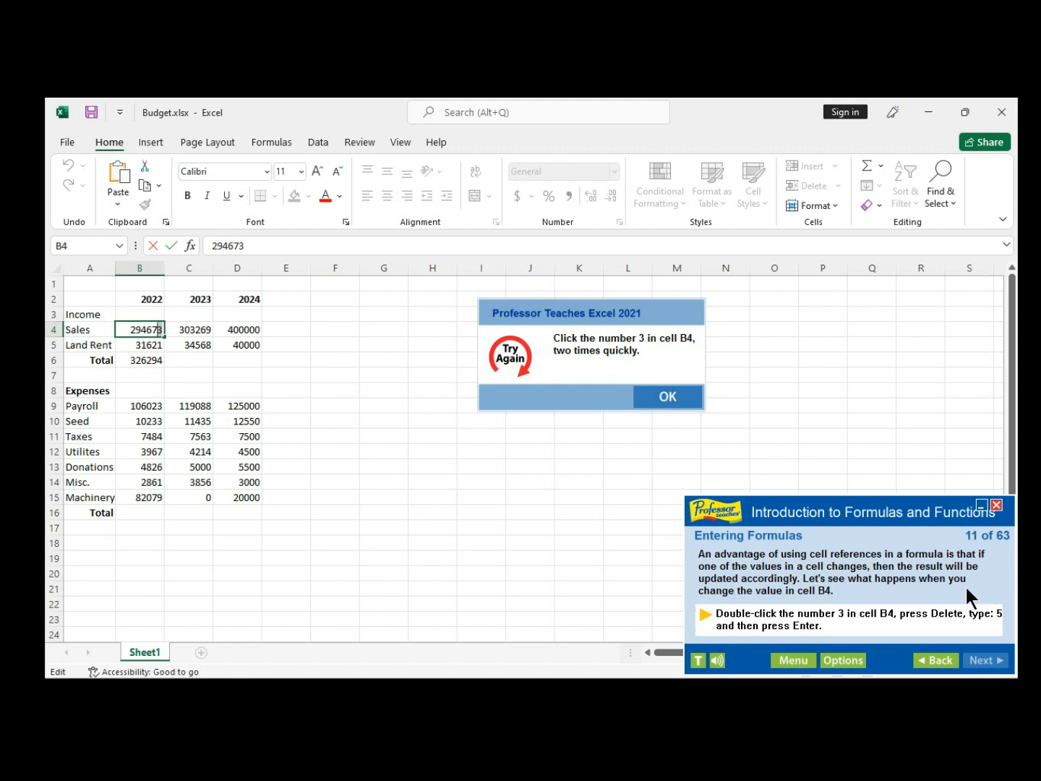
click(666, 397)
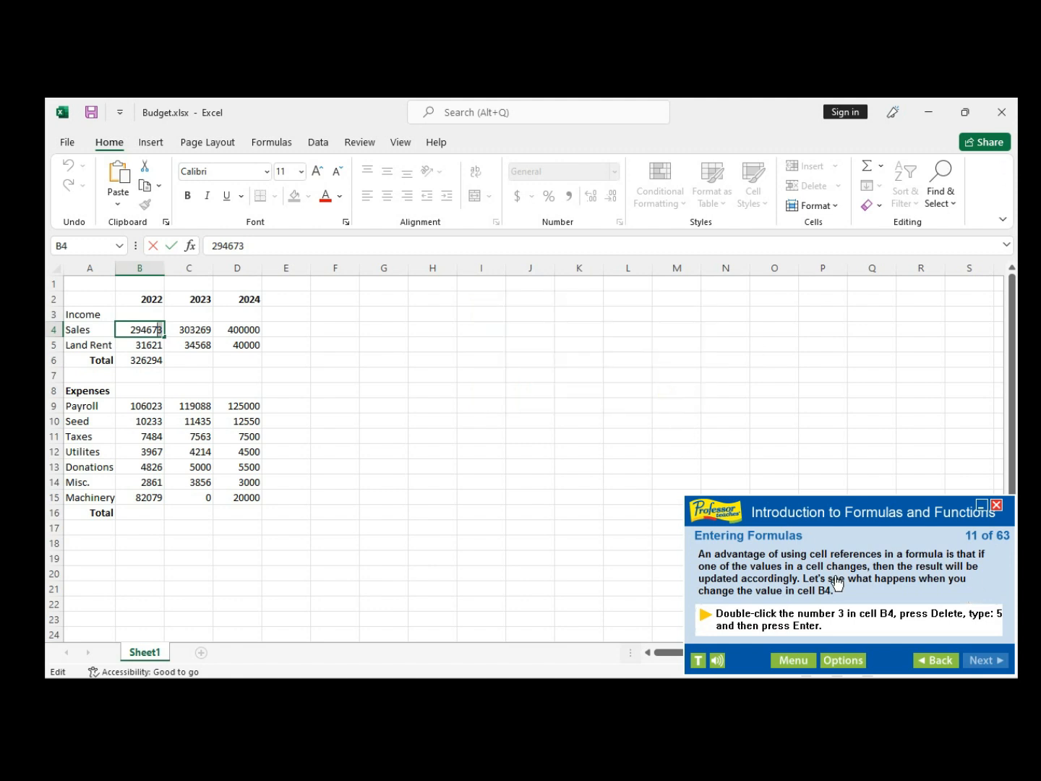
click(980, 622)
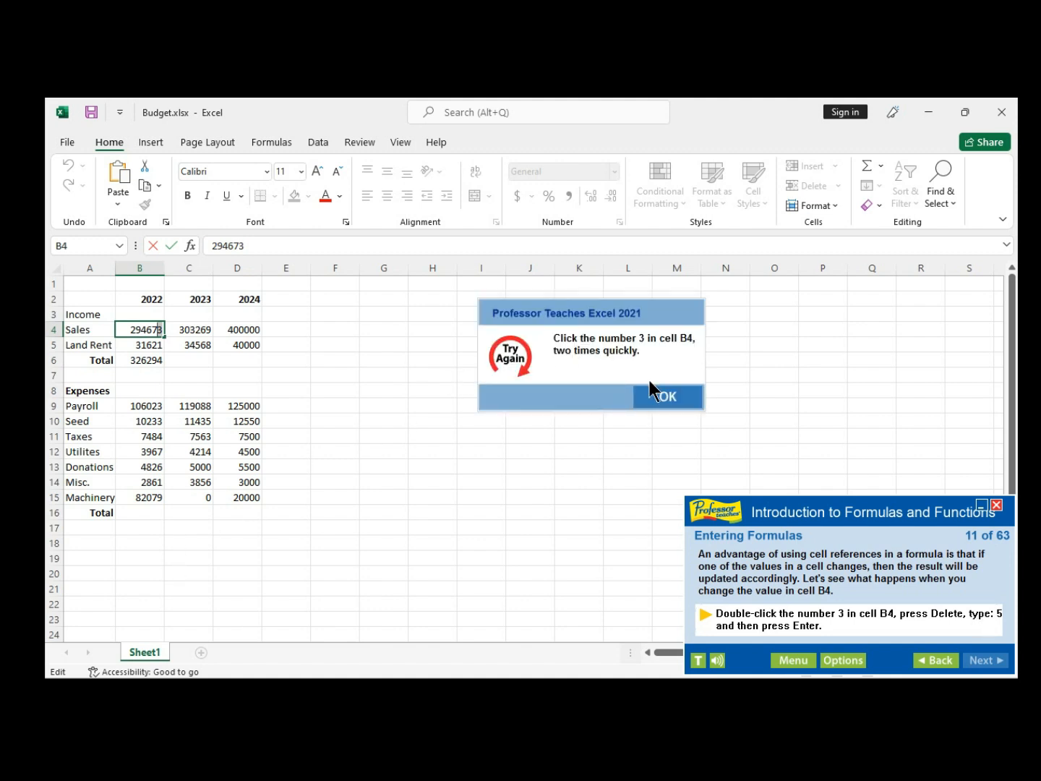
click(672, 406)
click(554, 587)
click(671, 397)
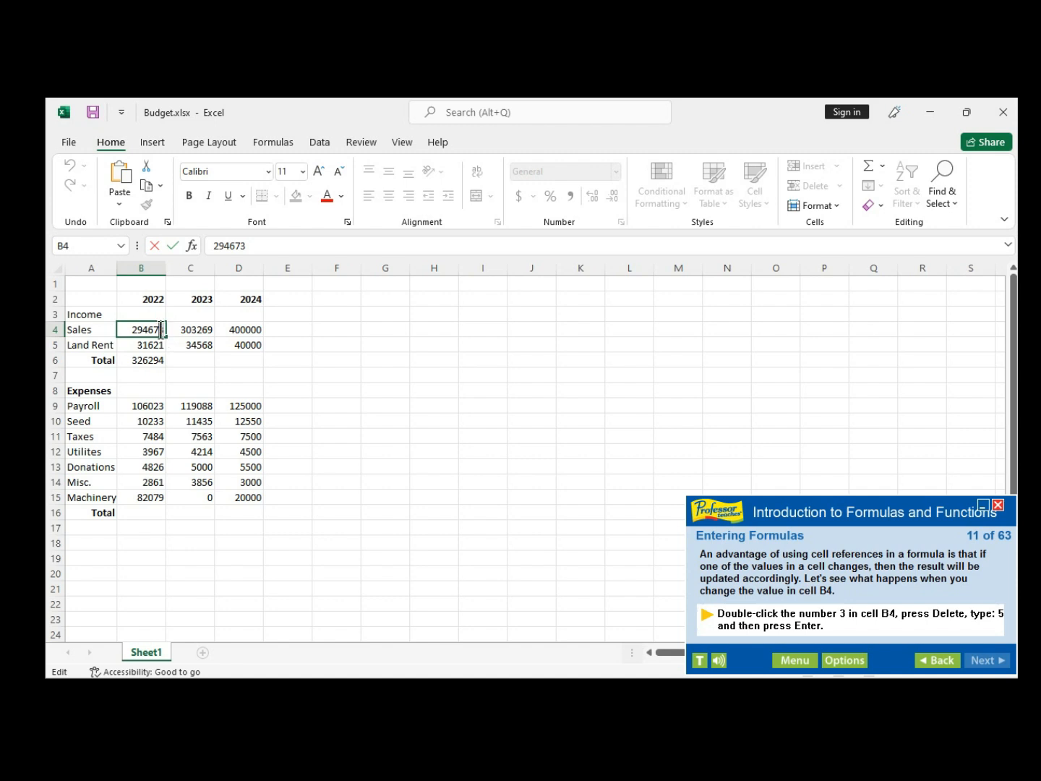
click(168, 329)
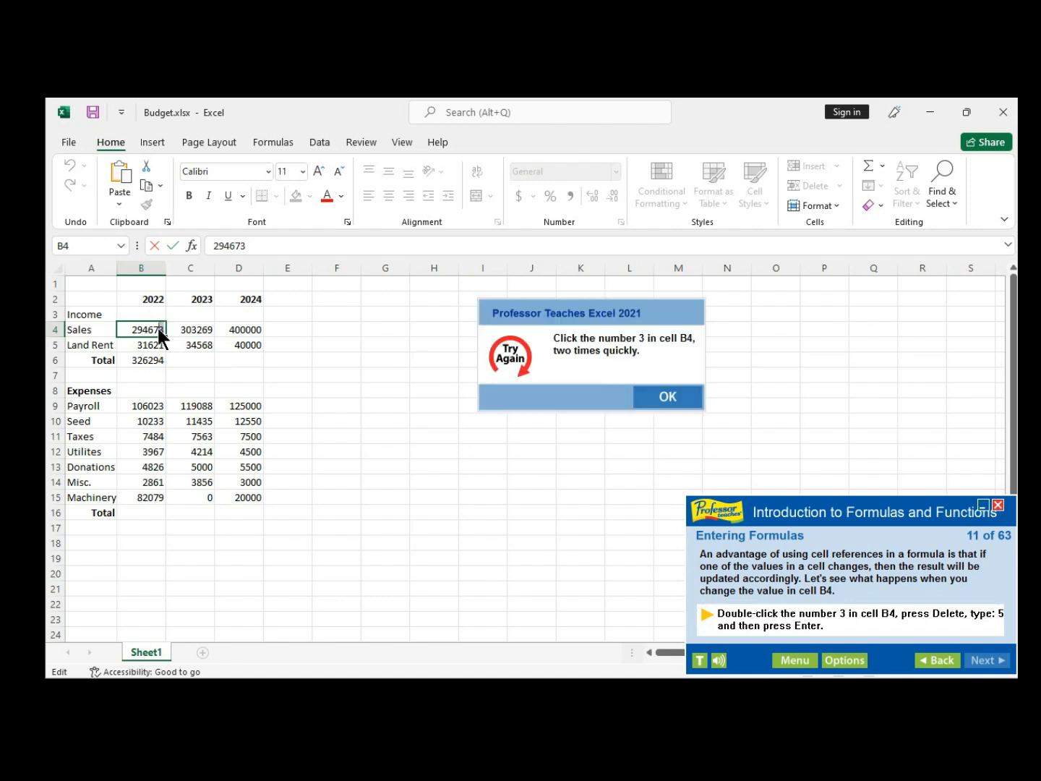
click(687, 398)
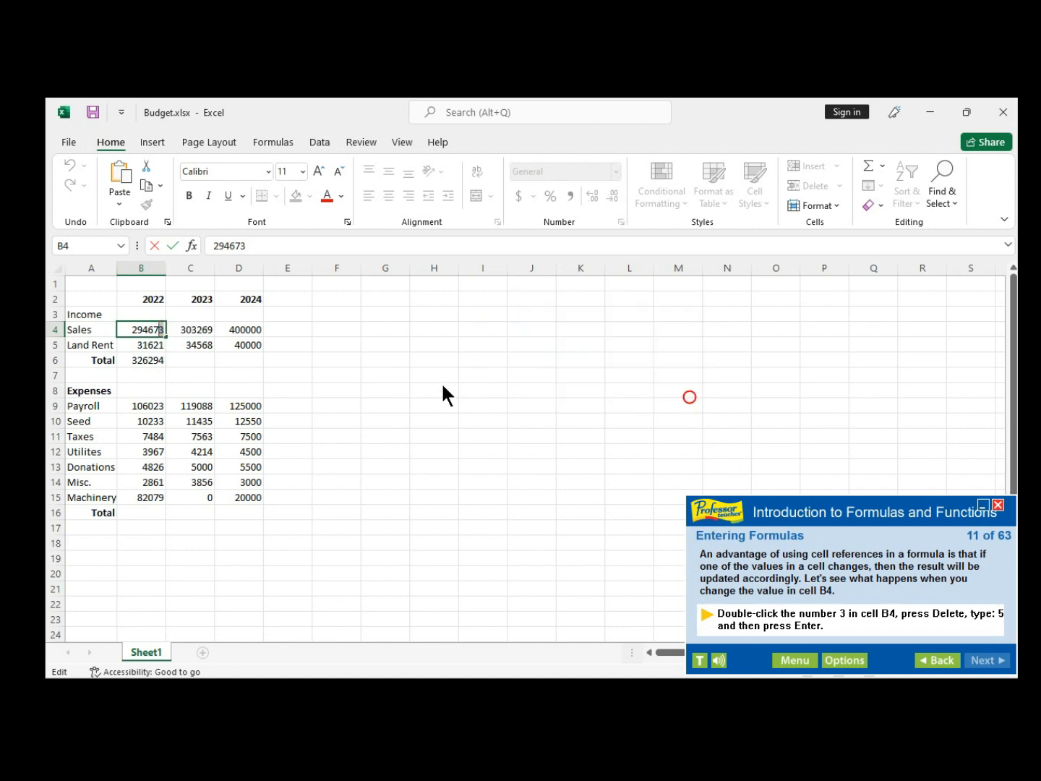
click(157, 333)
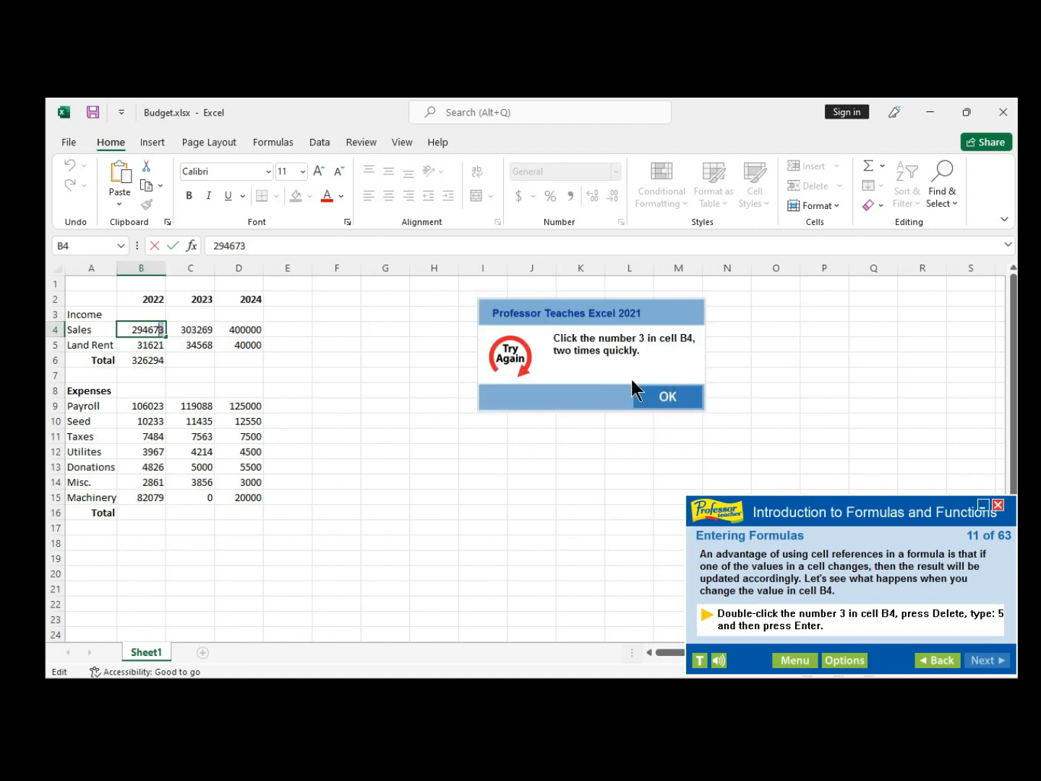
click(653, 395)
click(153, 340)
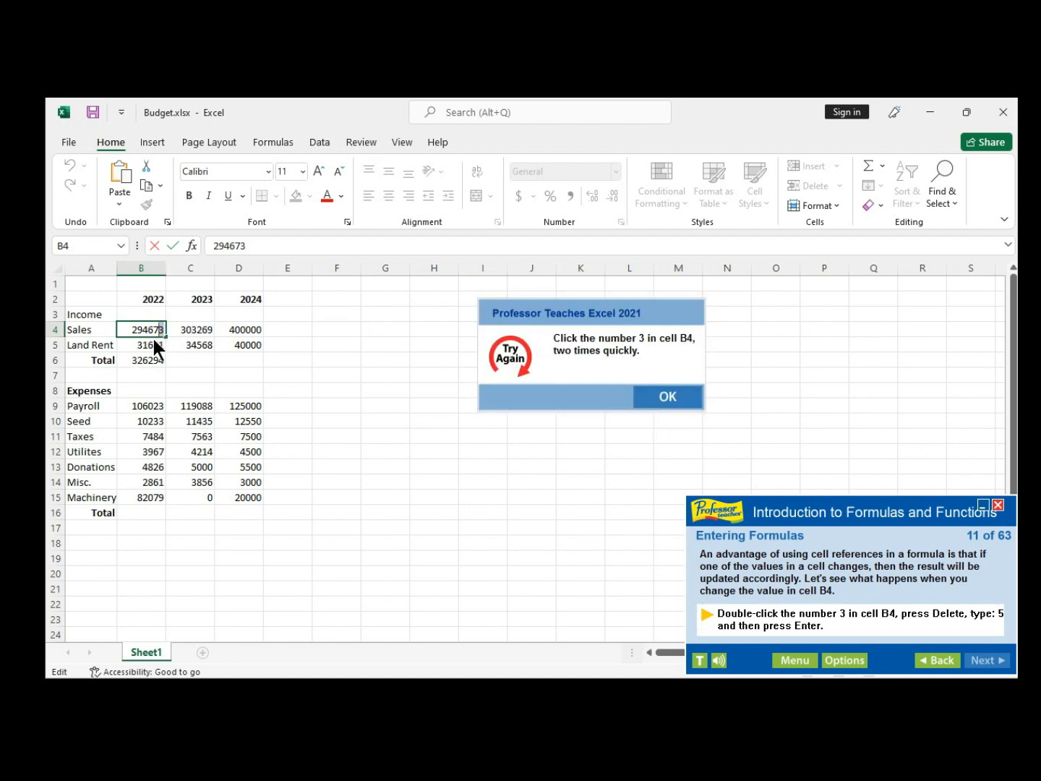
click(669, 397)
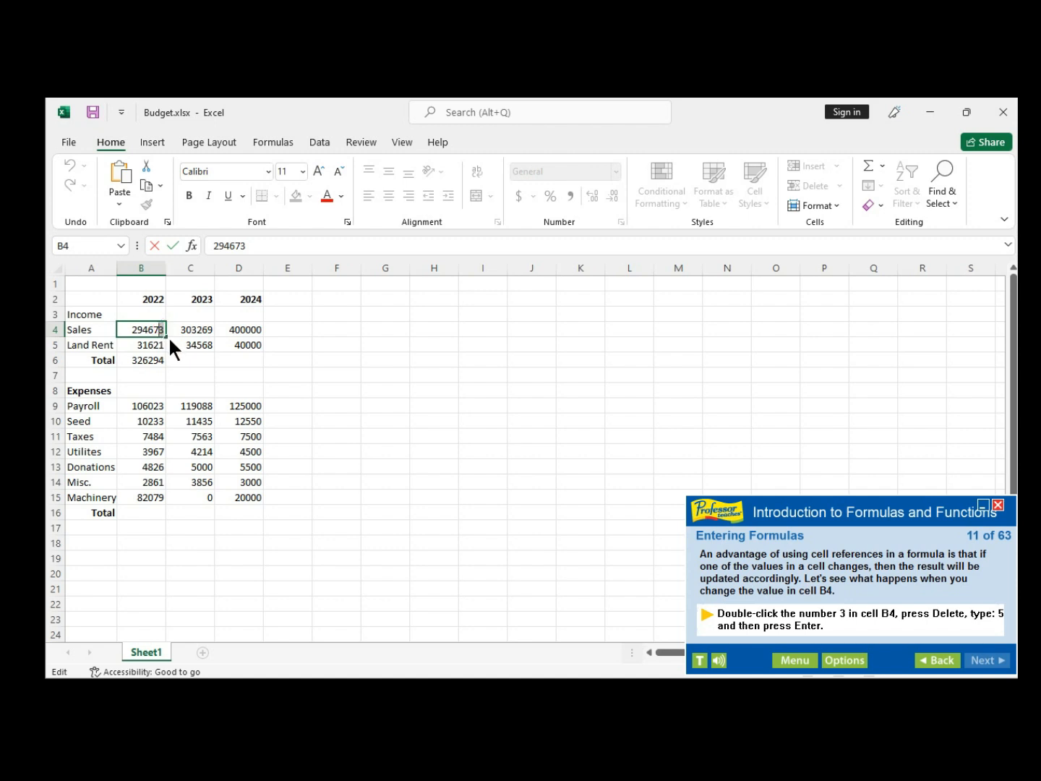
Replace the selected final digit of the 2022 Sales value in cell B4 with 5.
key(Delete)
text(5)
key(Return)
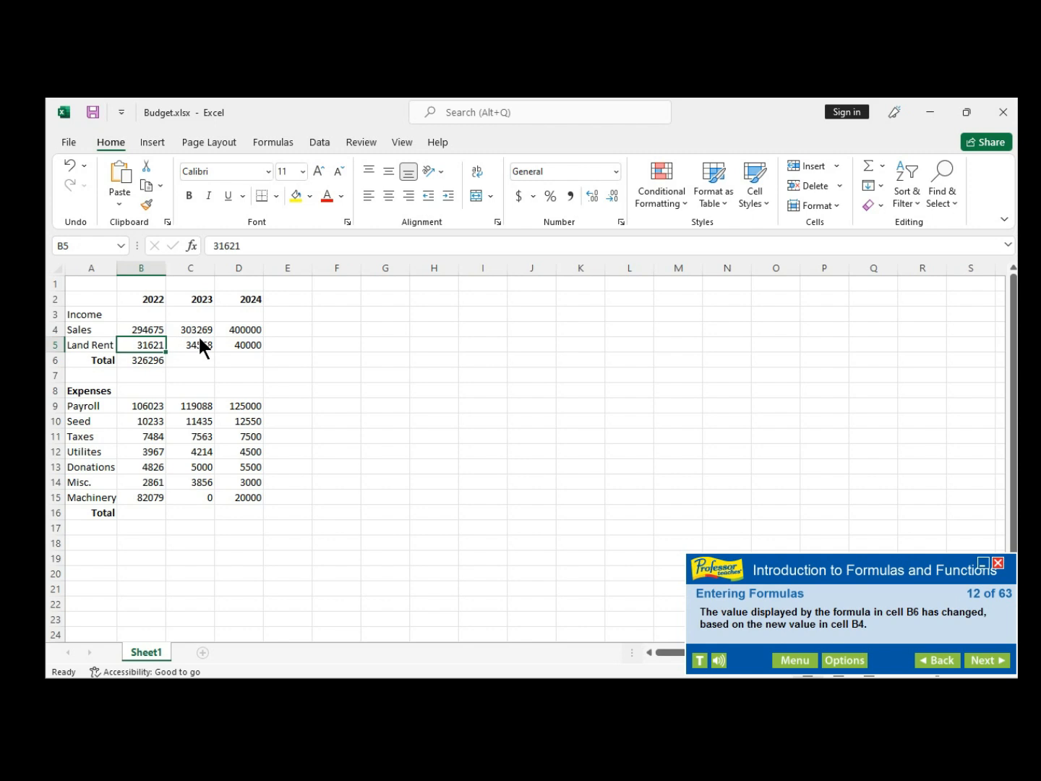
Continue the lesson to the formula-editing exercise and correct the 2024 income total in cell D6 to =D4+D5.
click(982, 661)
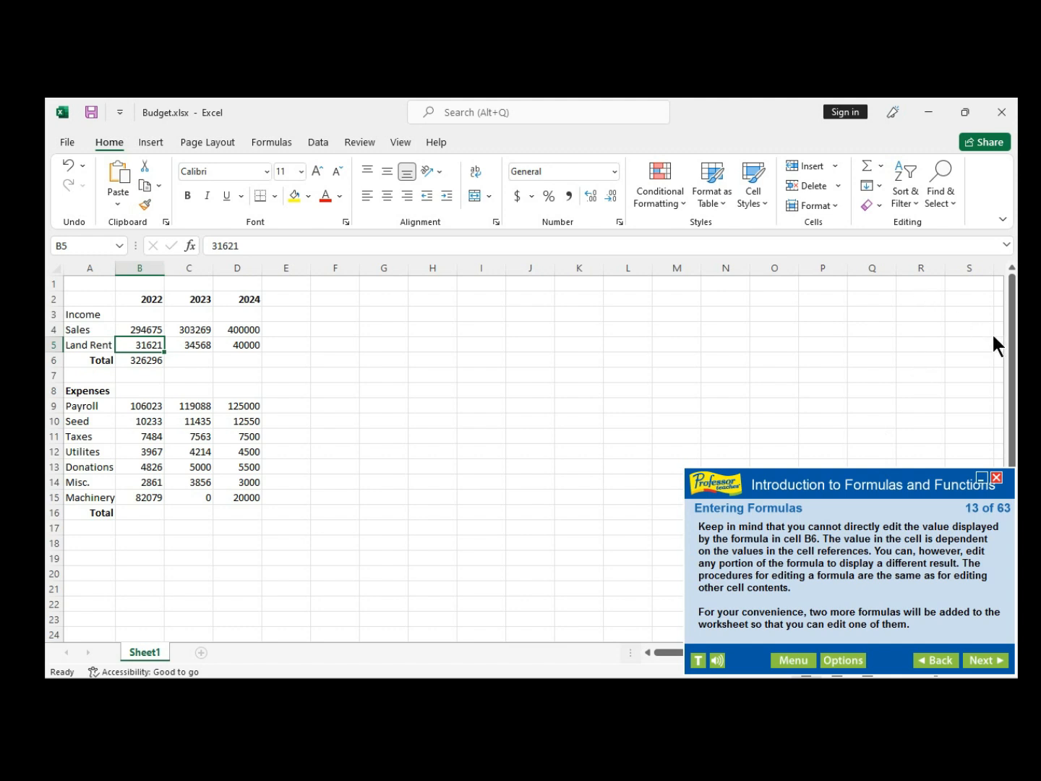
click(983, 663)
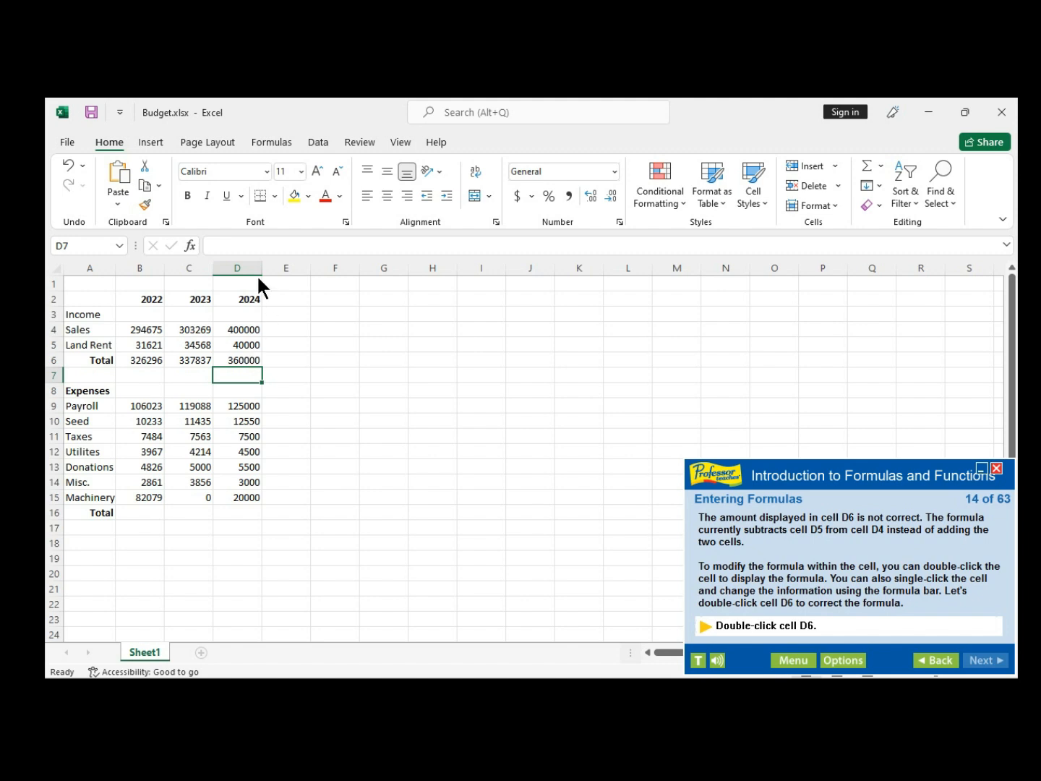
double_click(244, 355)
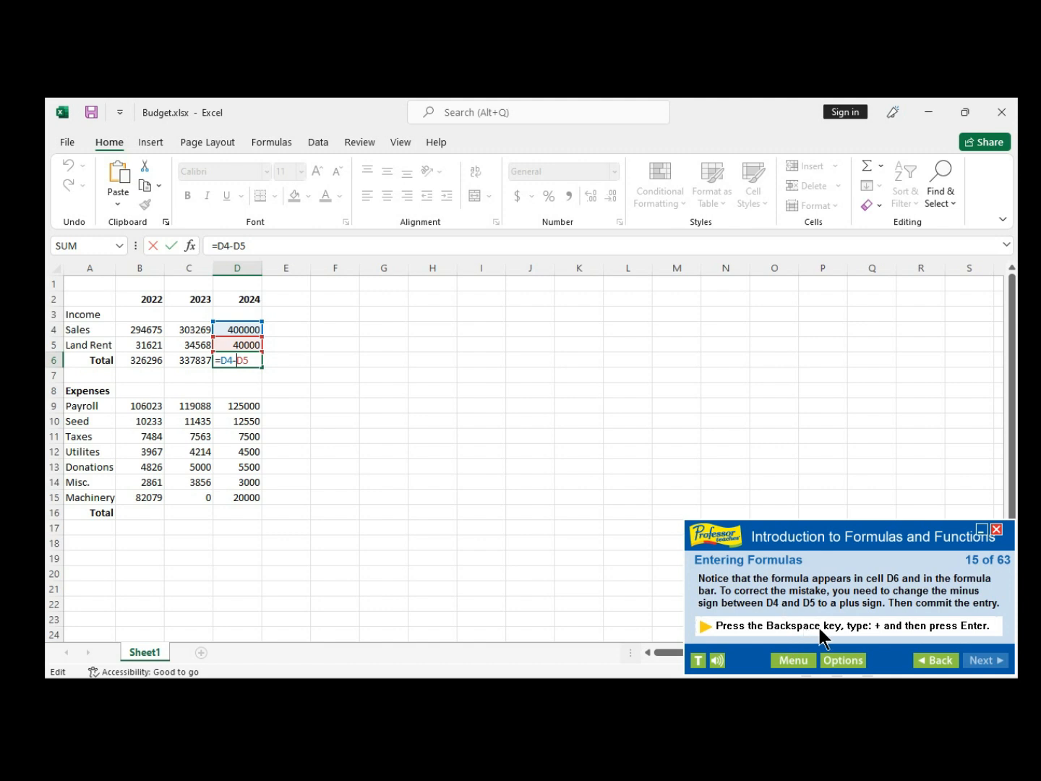
key(BackSpace)
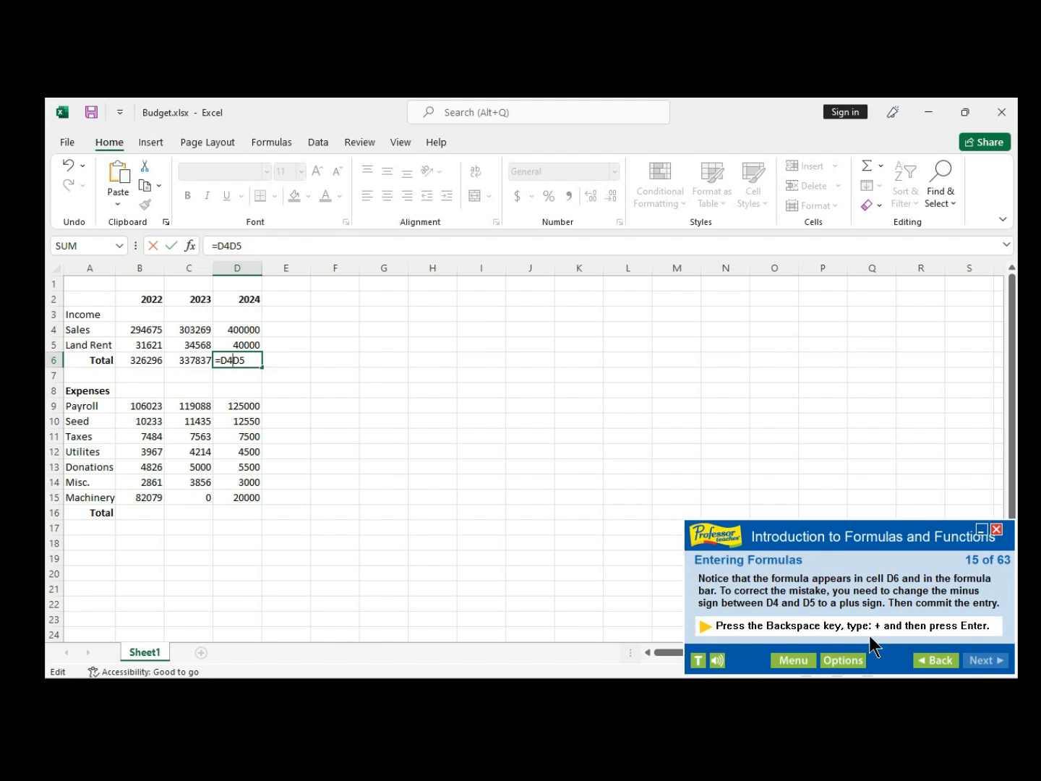
text(+)
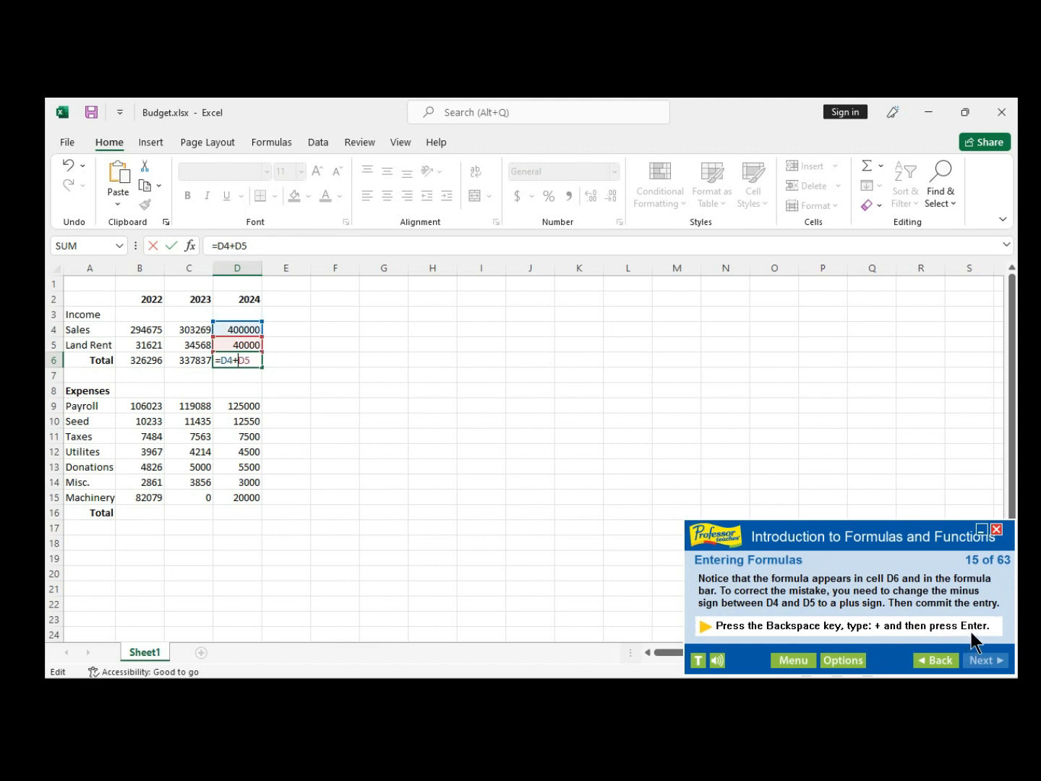
key(Return)
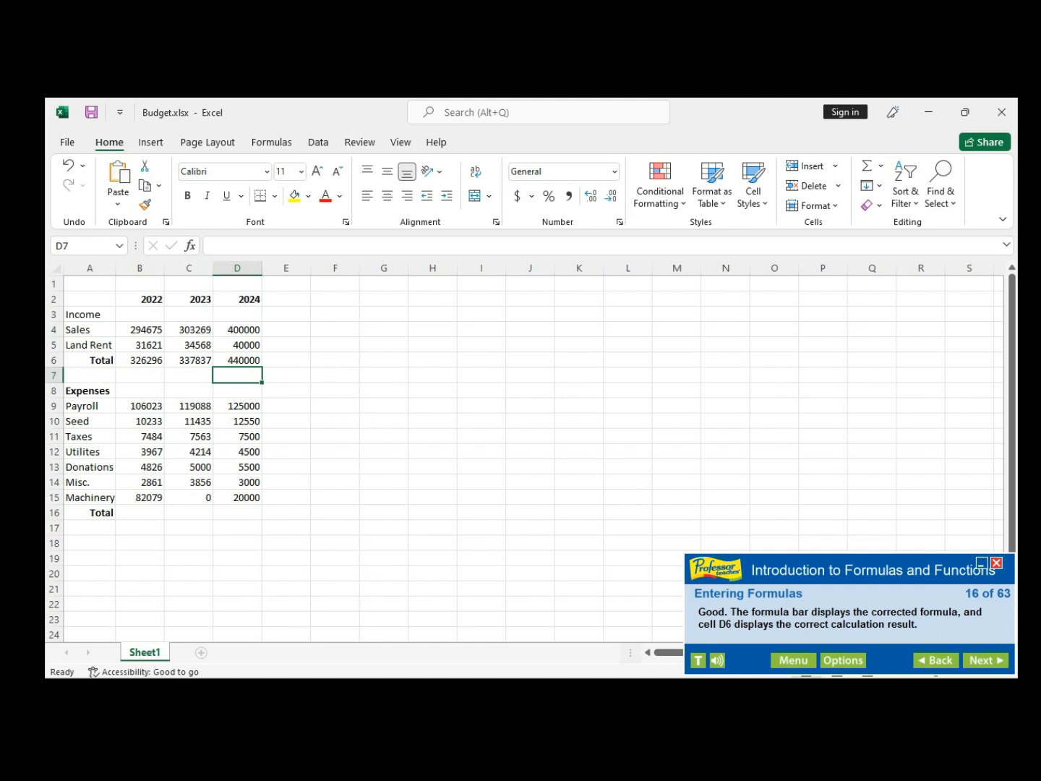
Advance the lesson to Entering Functions and begin the 2022 expense total in cell B16 with =SUM.
click(986, 662)
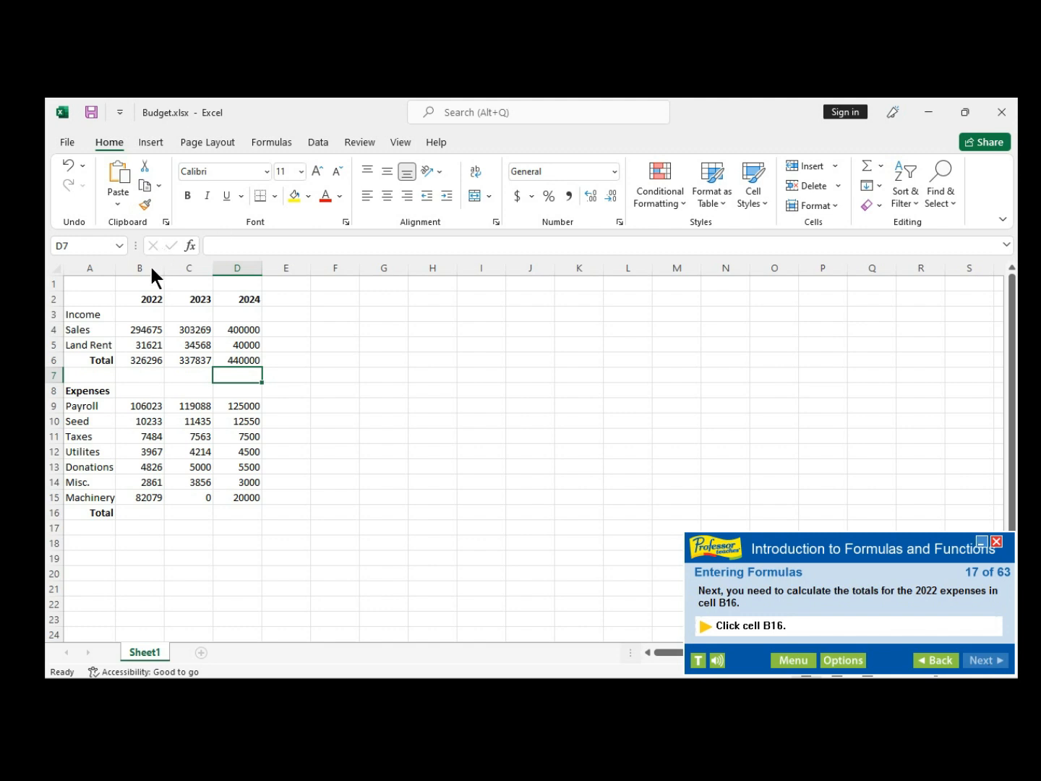
click(143, 515)
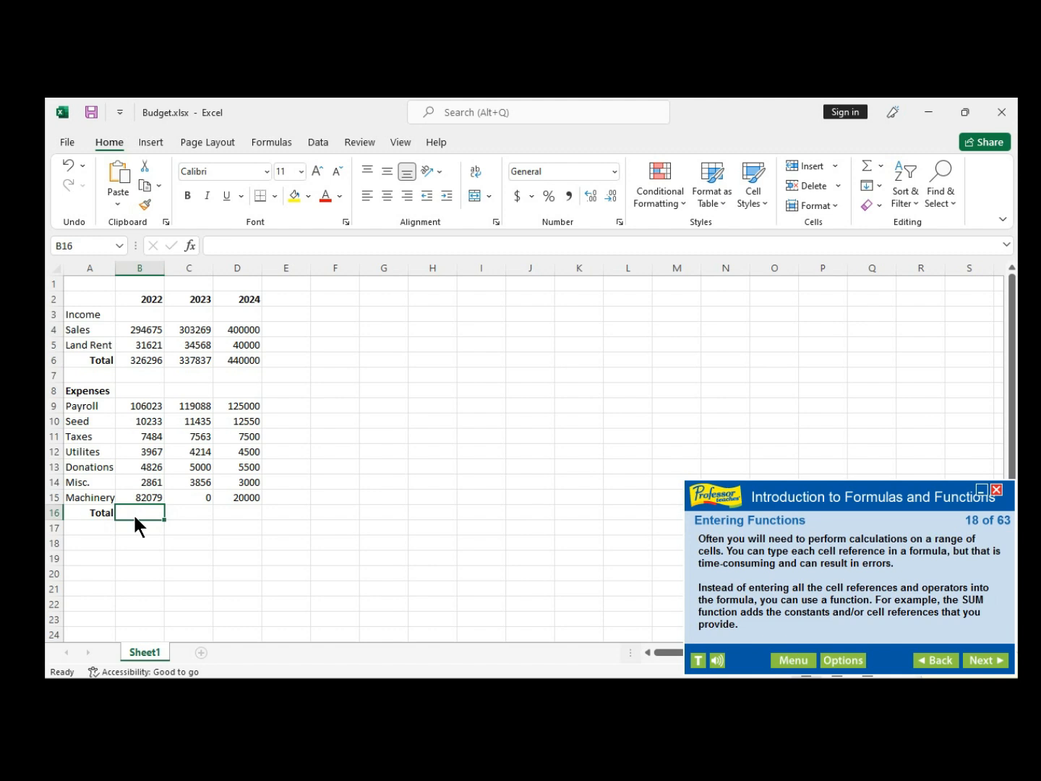
click(986, 660)
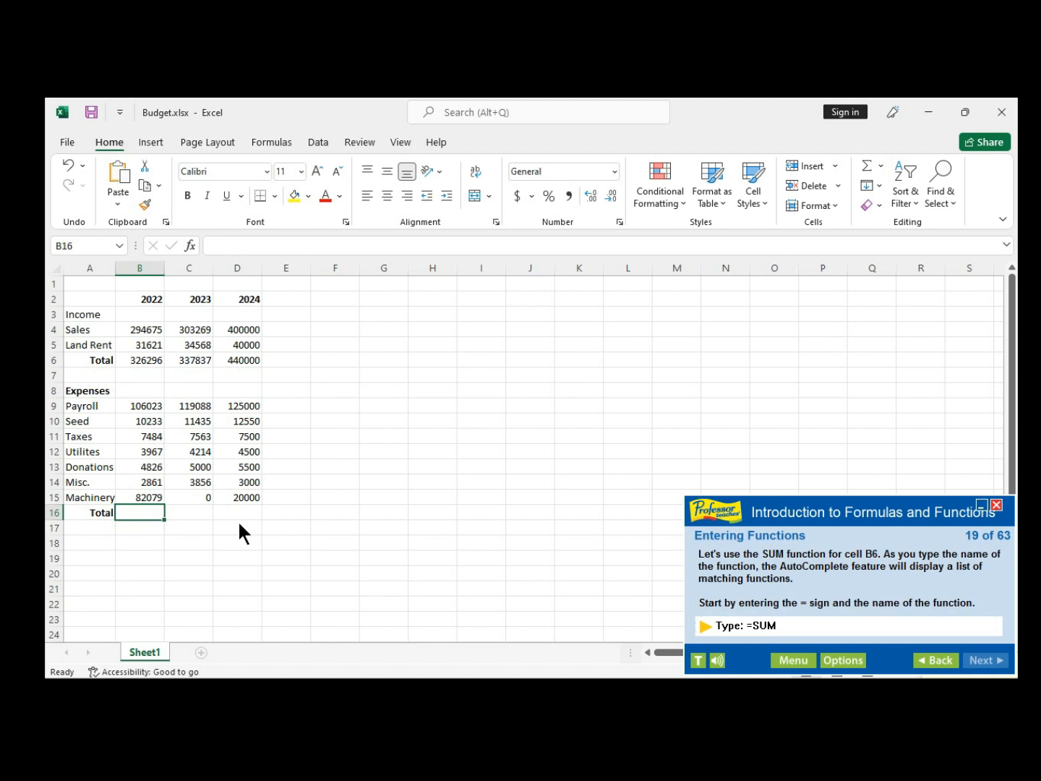
text(=)
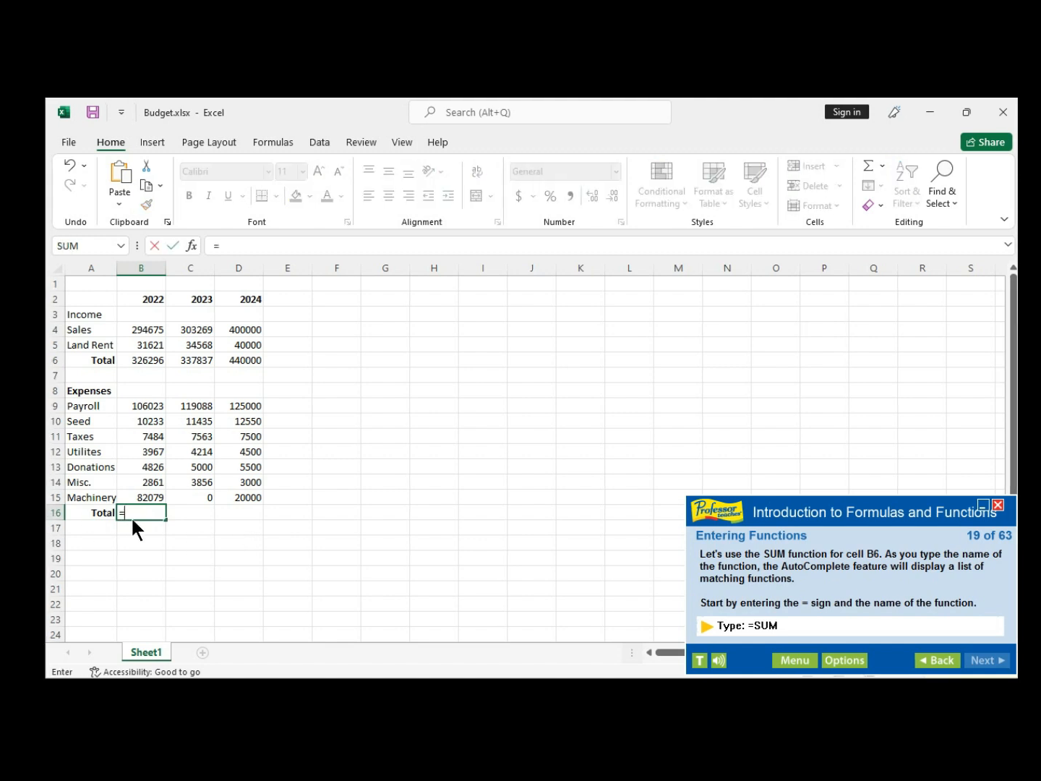
text(S)
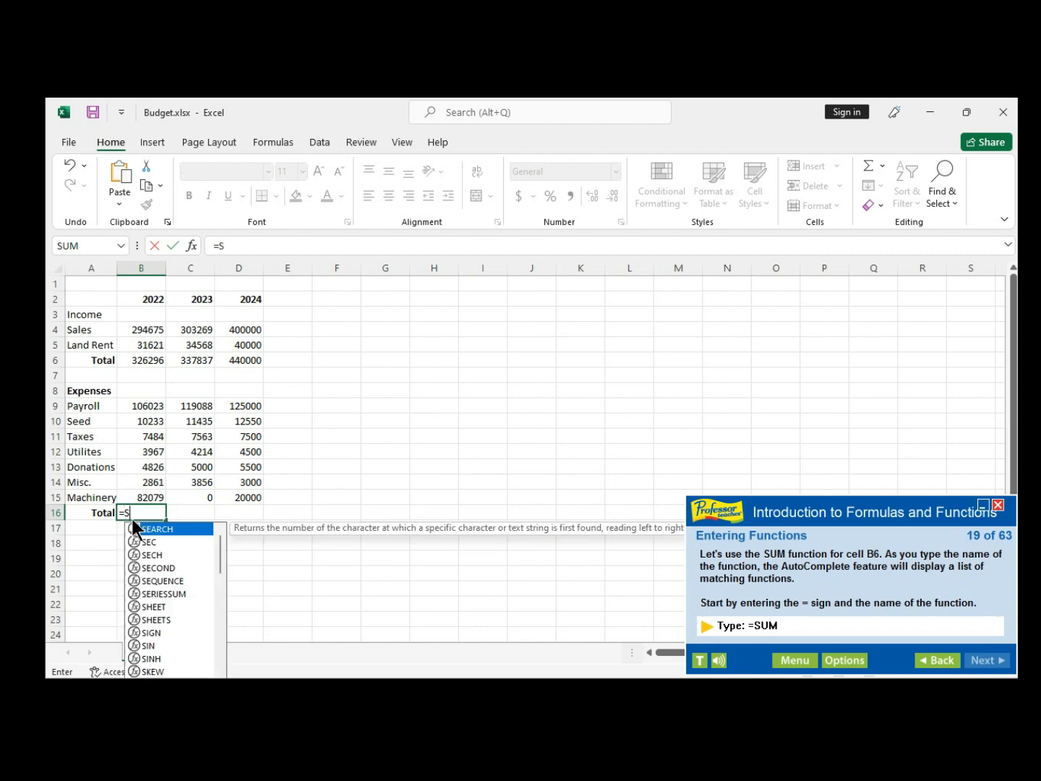
text(UM)
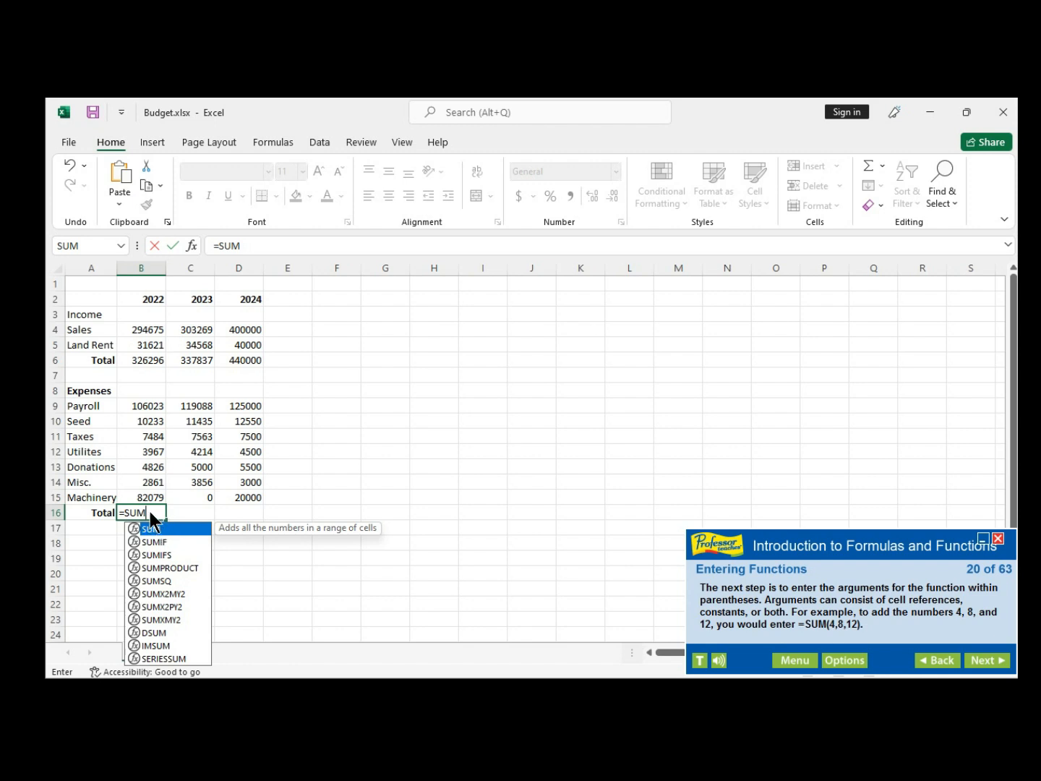
Advance the lesson and insert the suggested SUM function with its opening parenthesis in cell B16, dismissing the retry prompts.
click(986, 661)
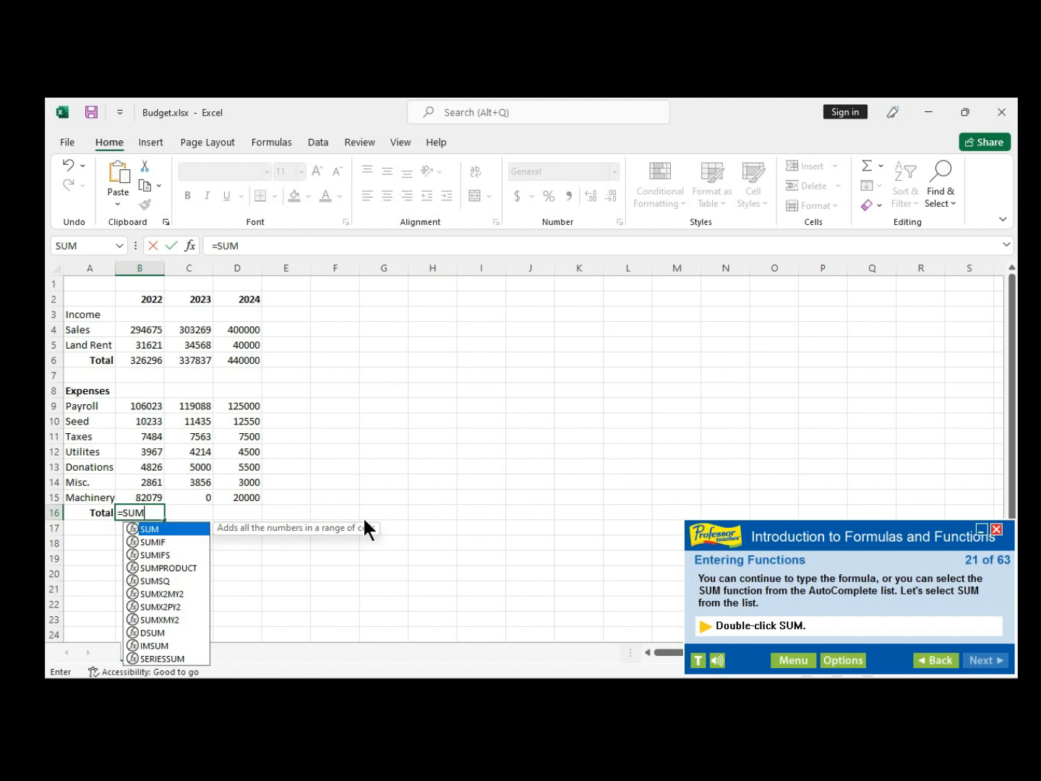
click(160, 528)
click(661, 403)
click(153, 511)
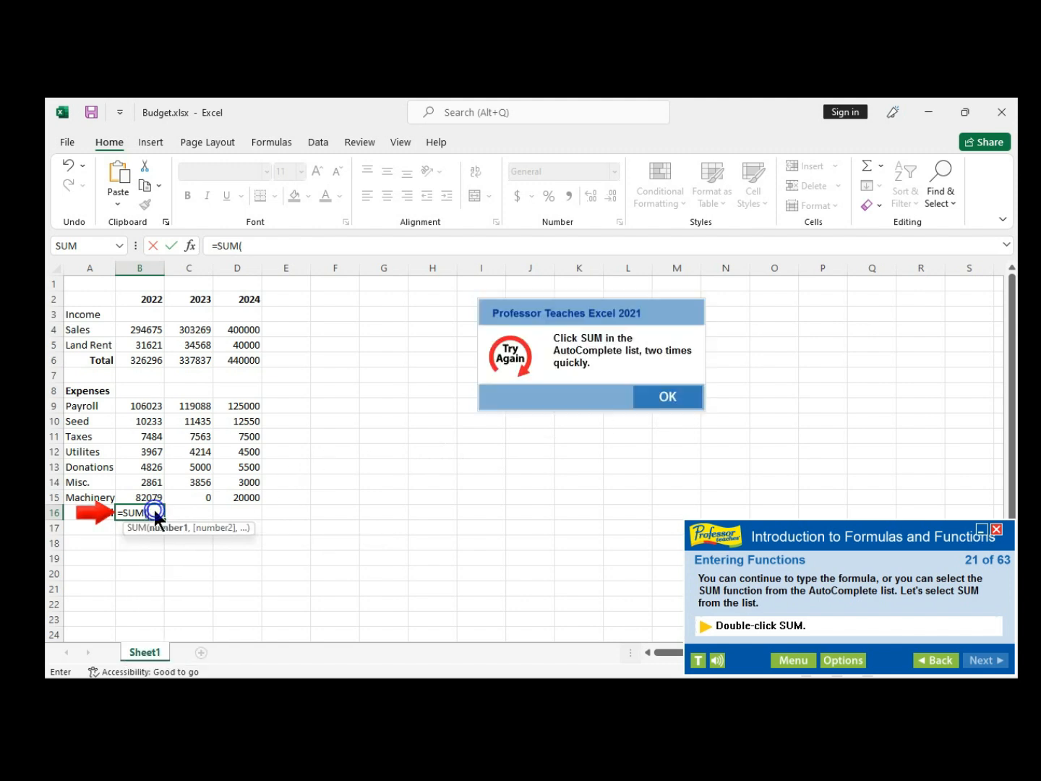
click(656, 392)
click(663, 405)
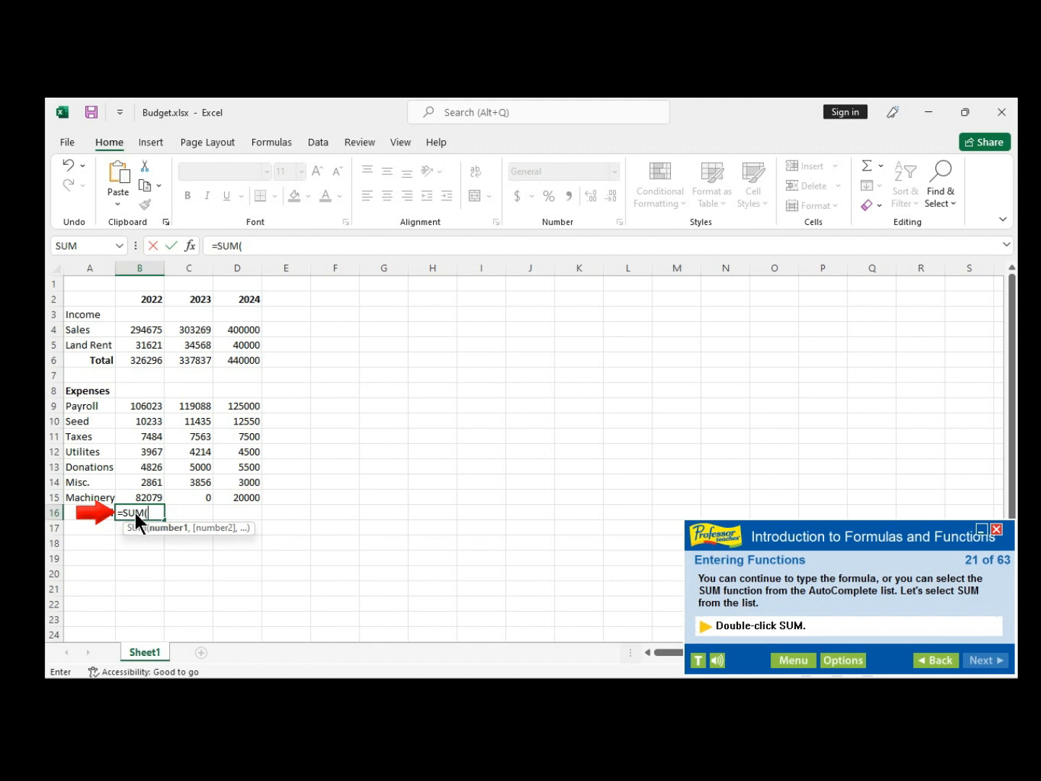
click(326, 602)
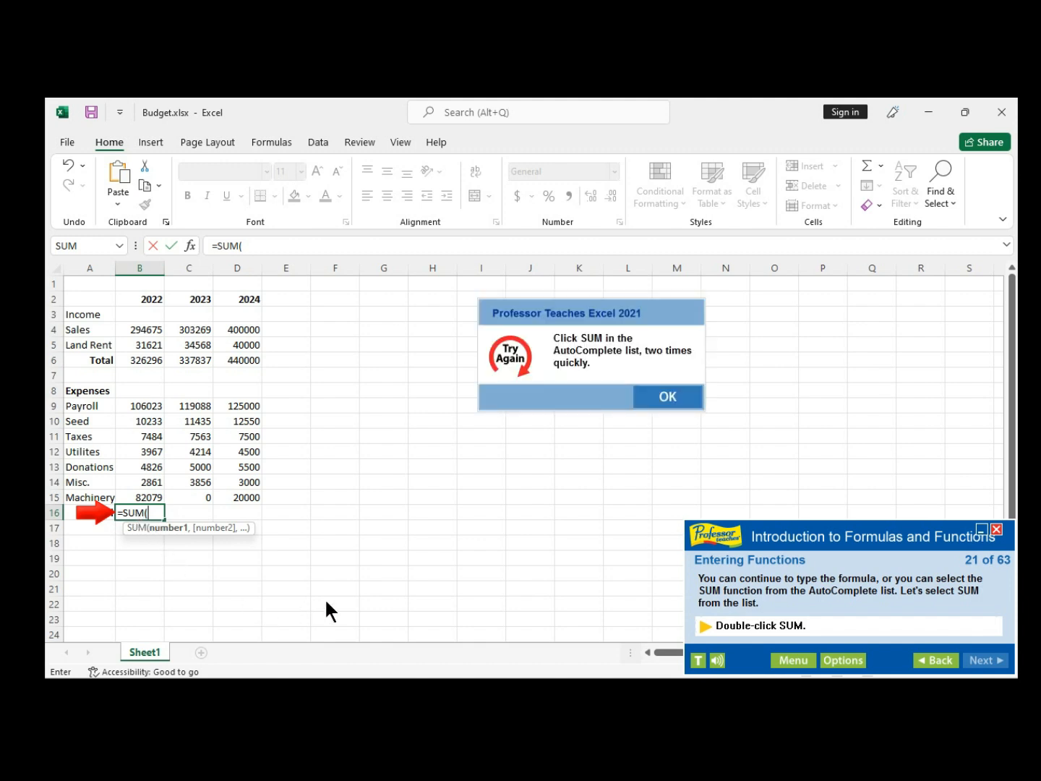
click(647, 396)
click(127, 511)
click(676, 395)
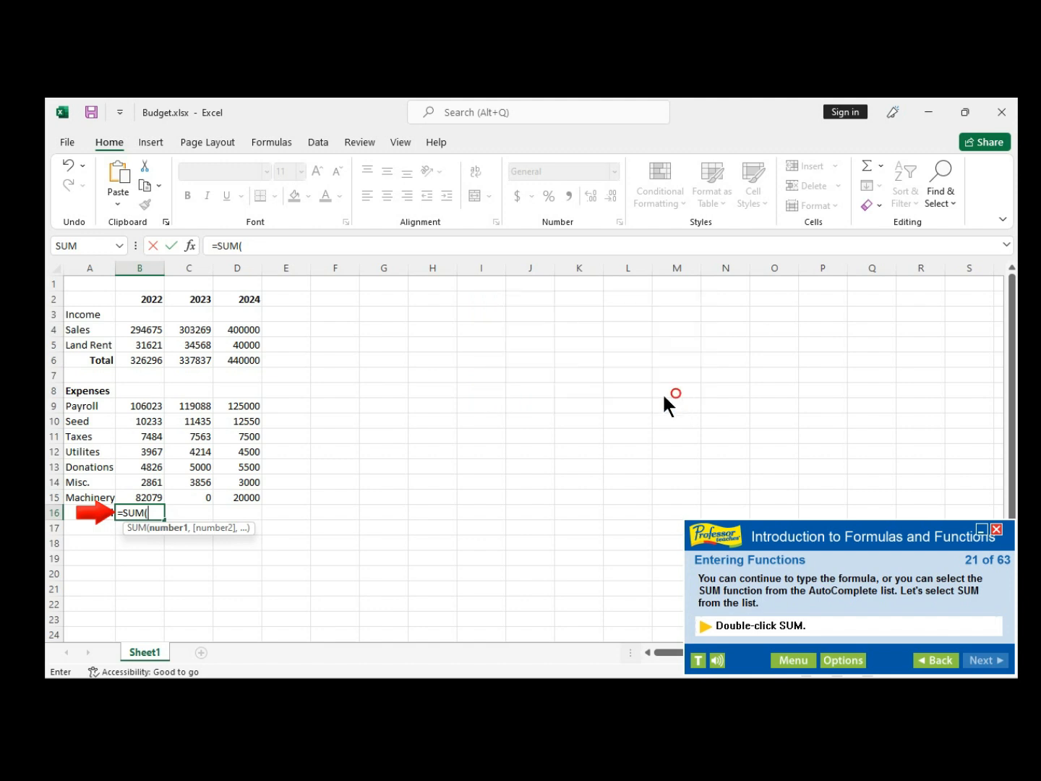
click(121, 511)
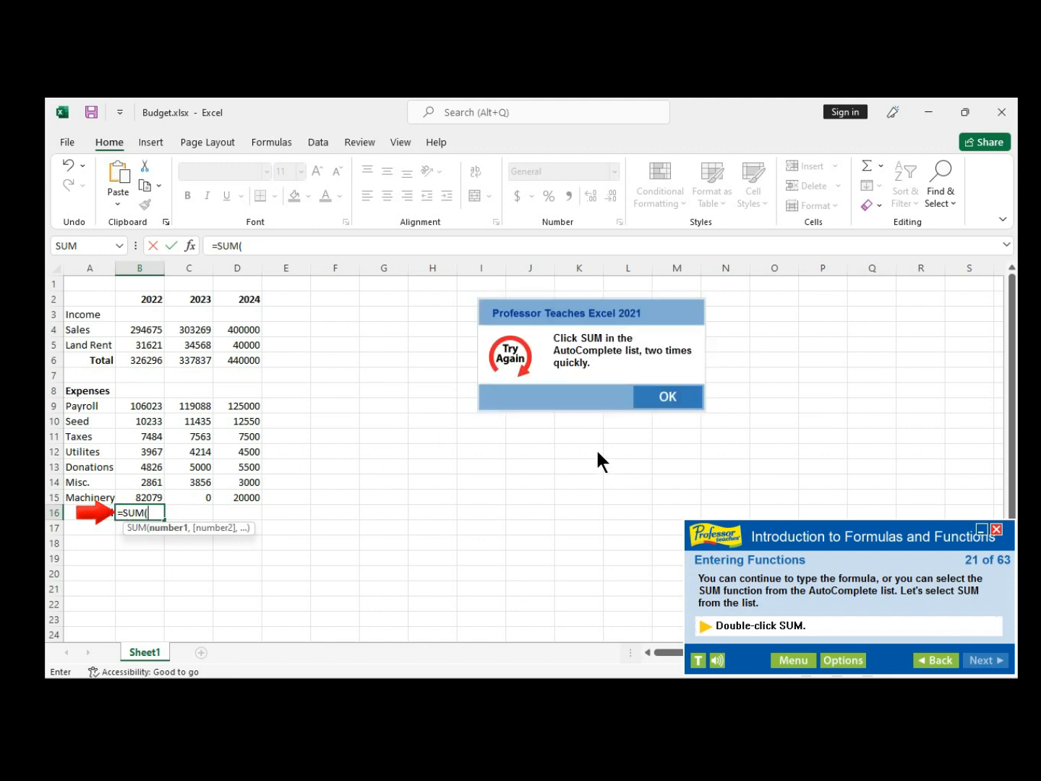
click(667, 396)
click(308, 476)
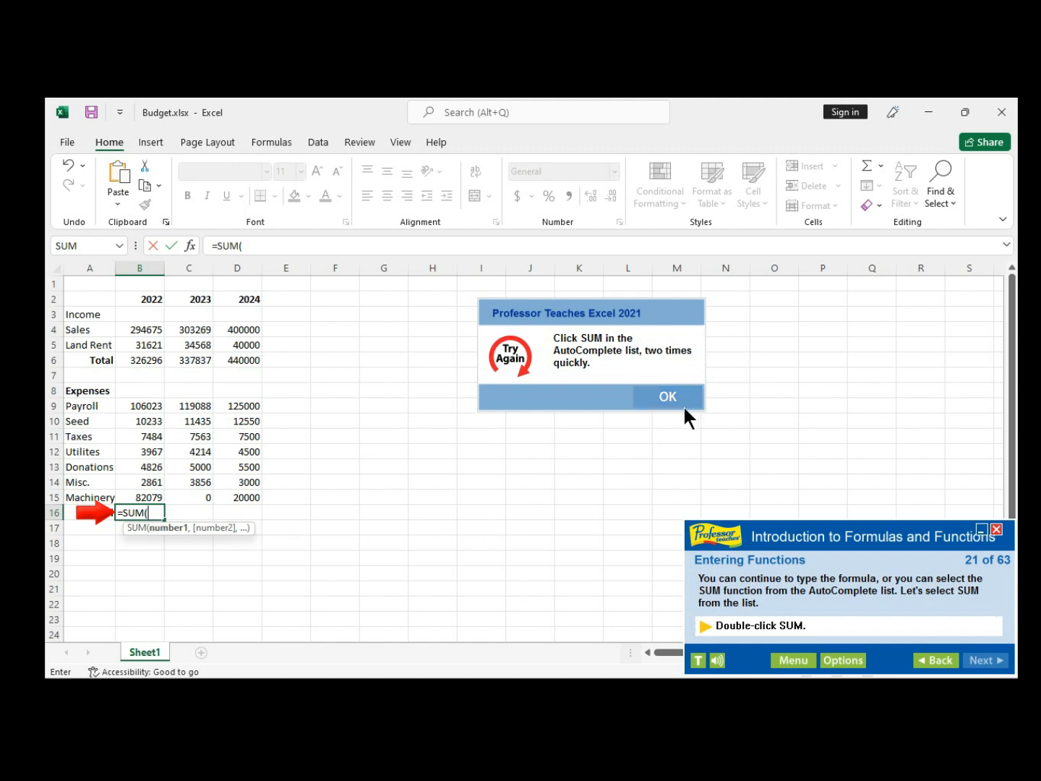
click(664, 398)
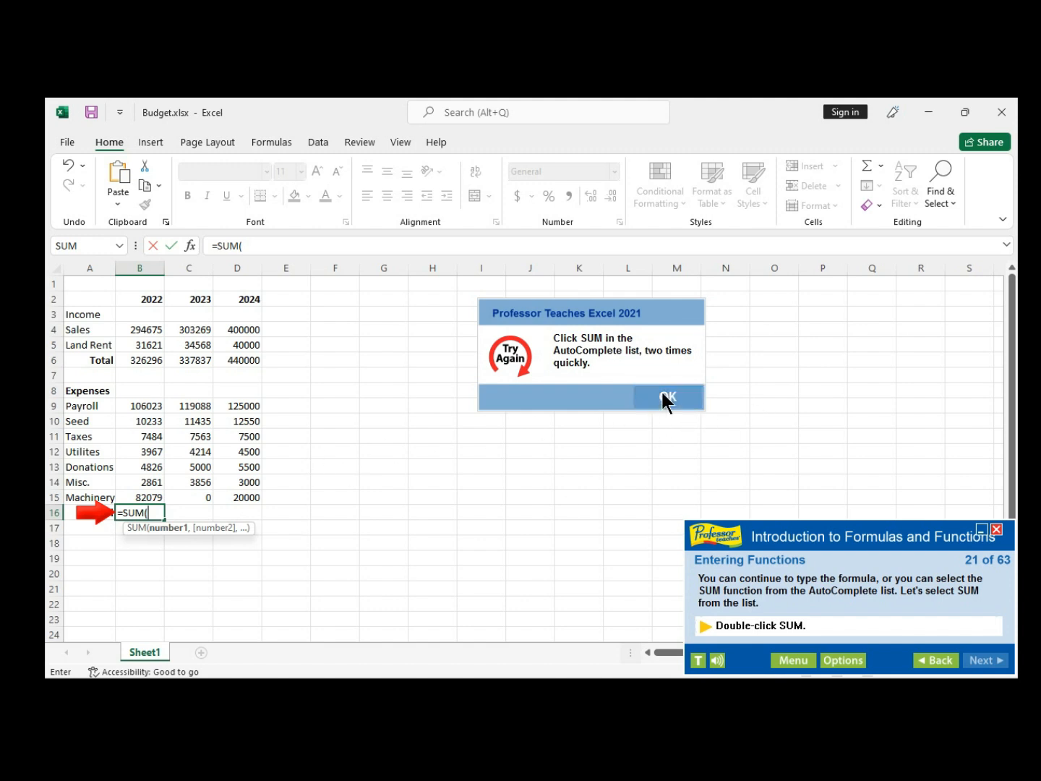
double_click(146, 512)
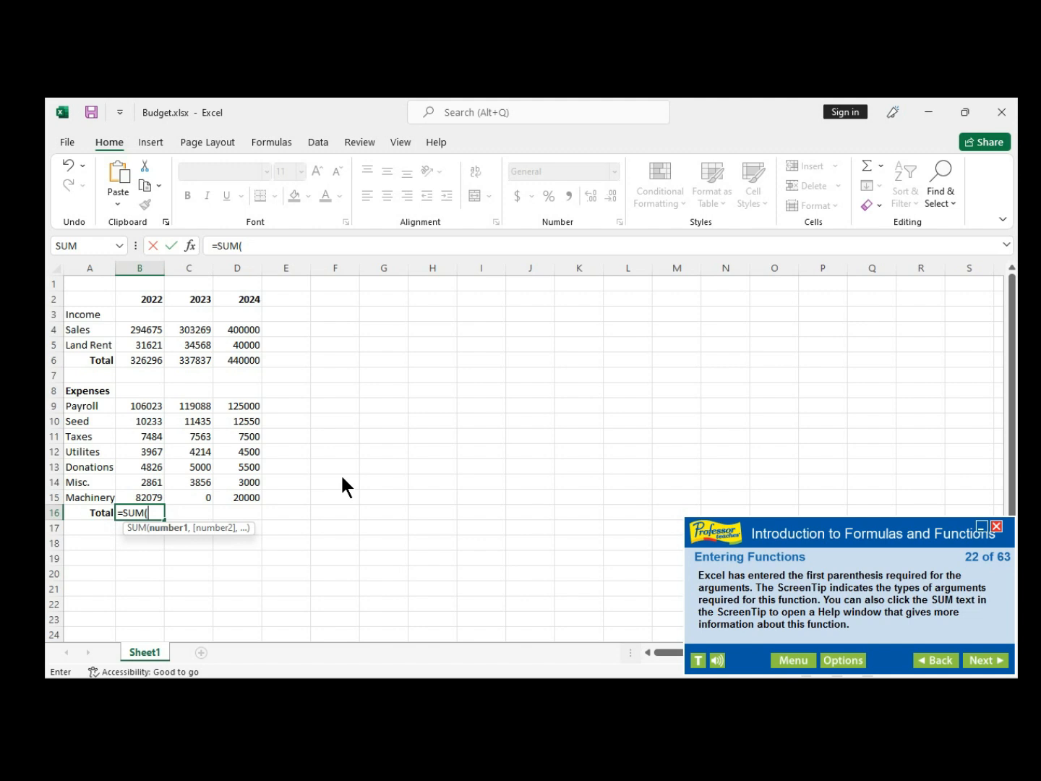
Continue the lesson and complete the 2022 expense total in cell B16 as =SUM(B9:B15).
click(996, 663)
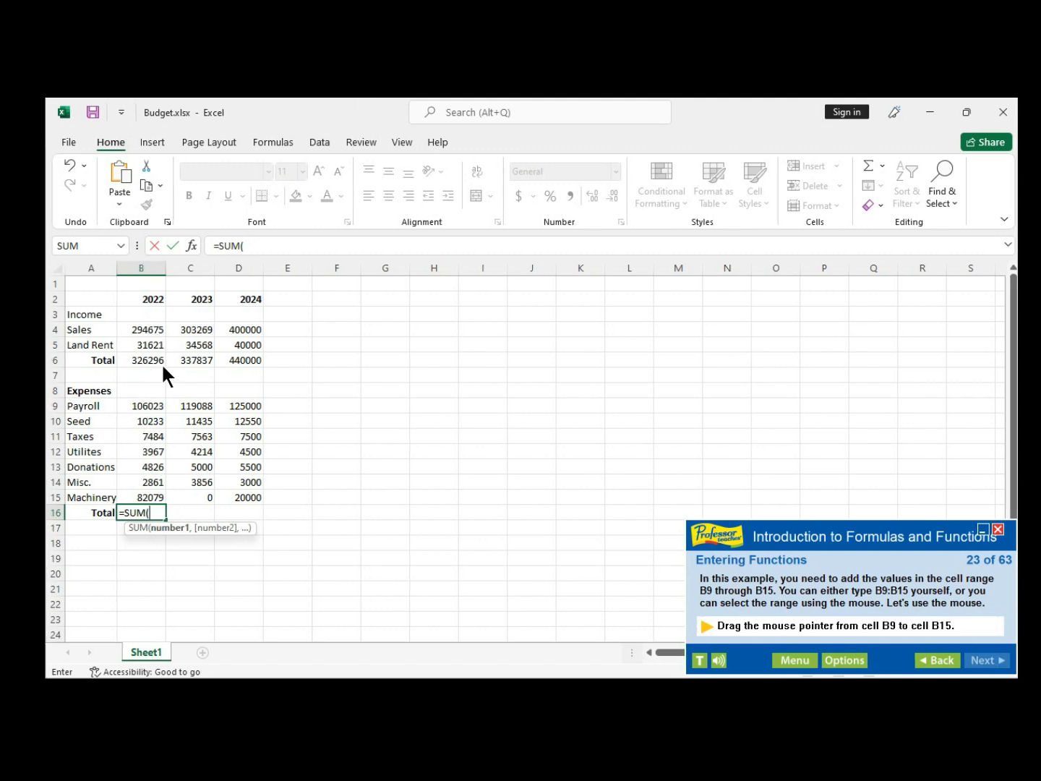
click(143, 406)
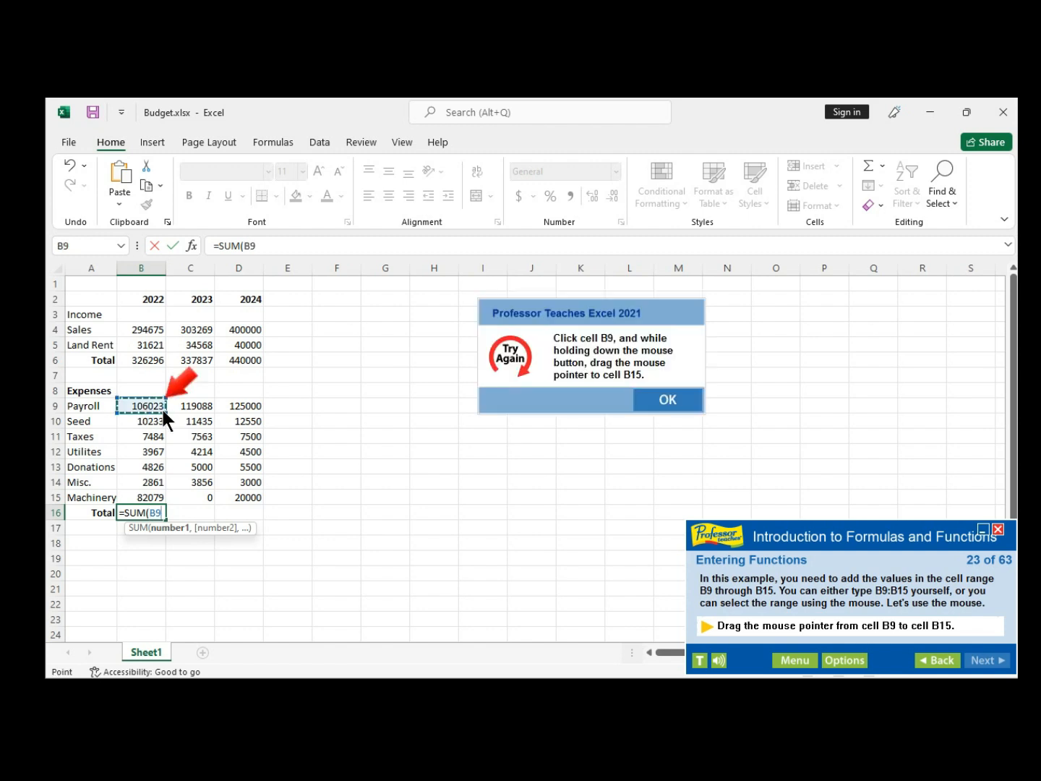
click(678, 403)
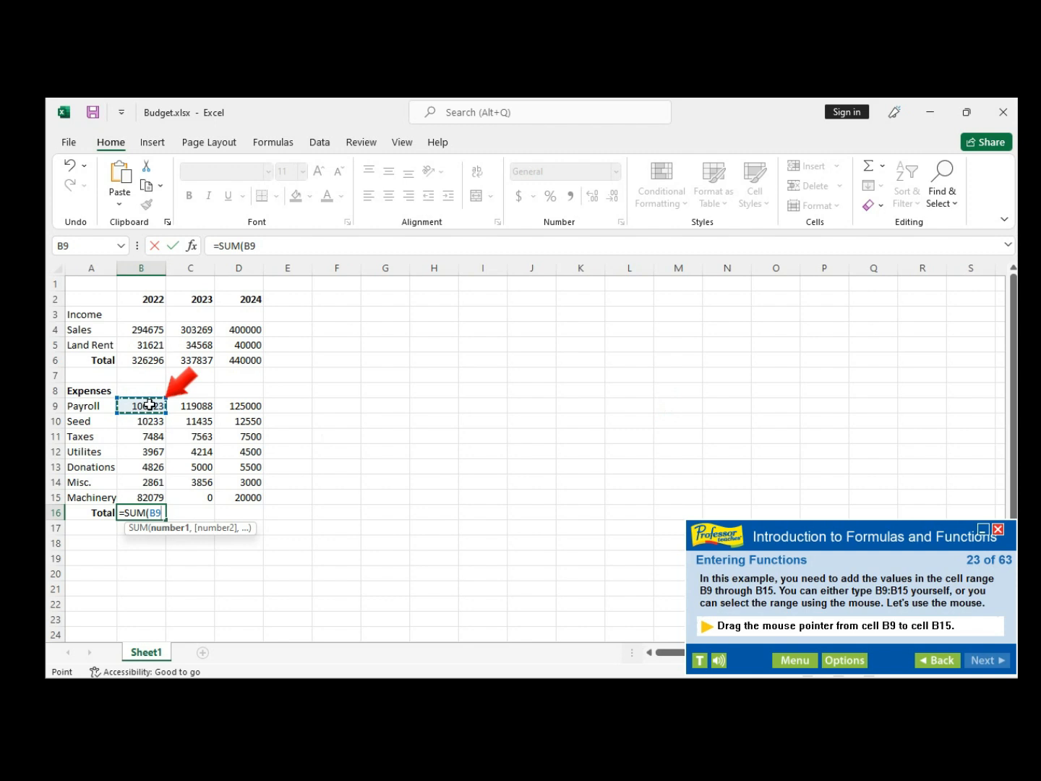
drag(149, 403, 162, 495)
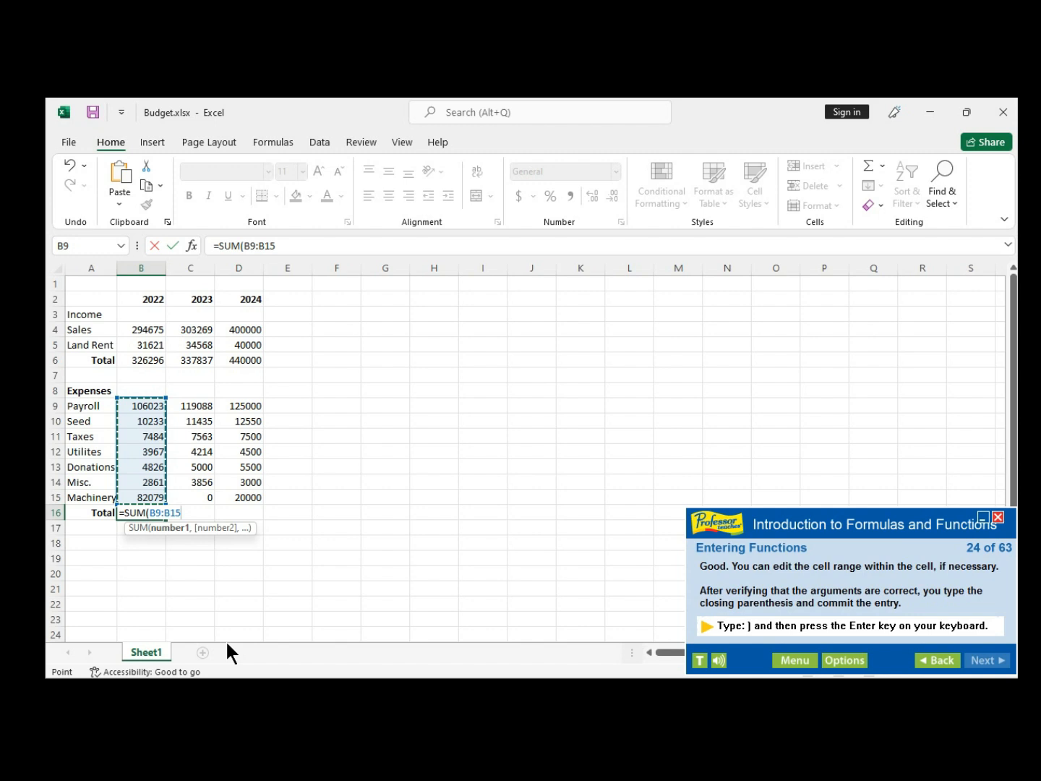
text())
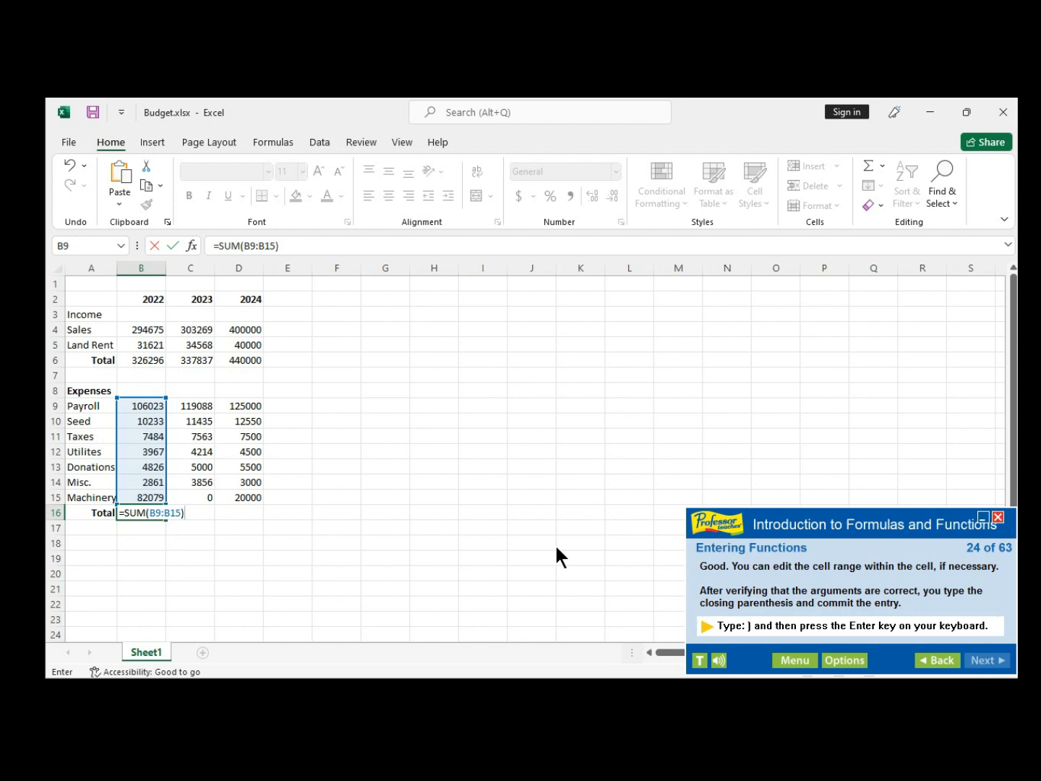
key(Return)
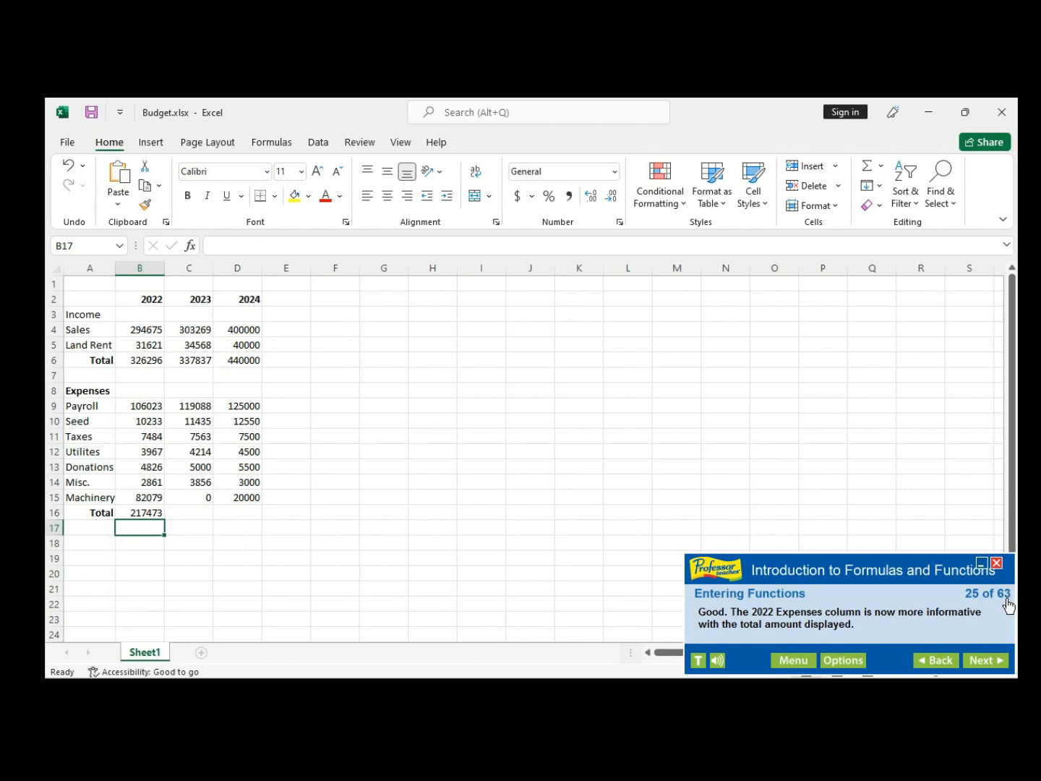
Advance to the Using the Insert Function Tool topic and display the formula commands.
click(986, 661)
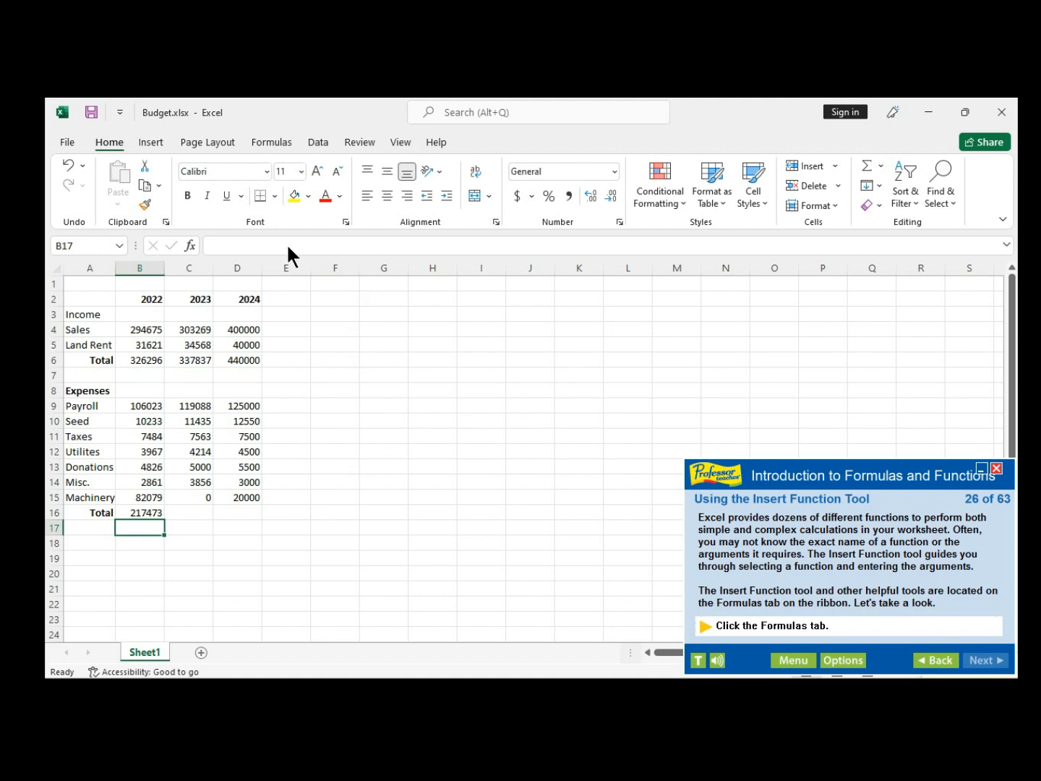
click(260, 244)
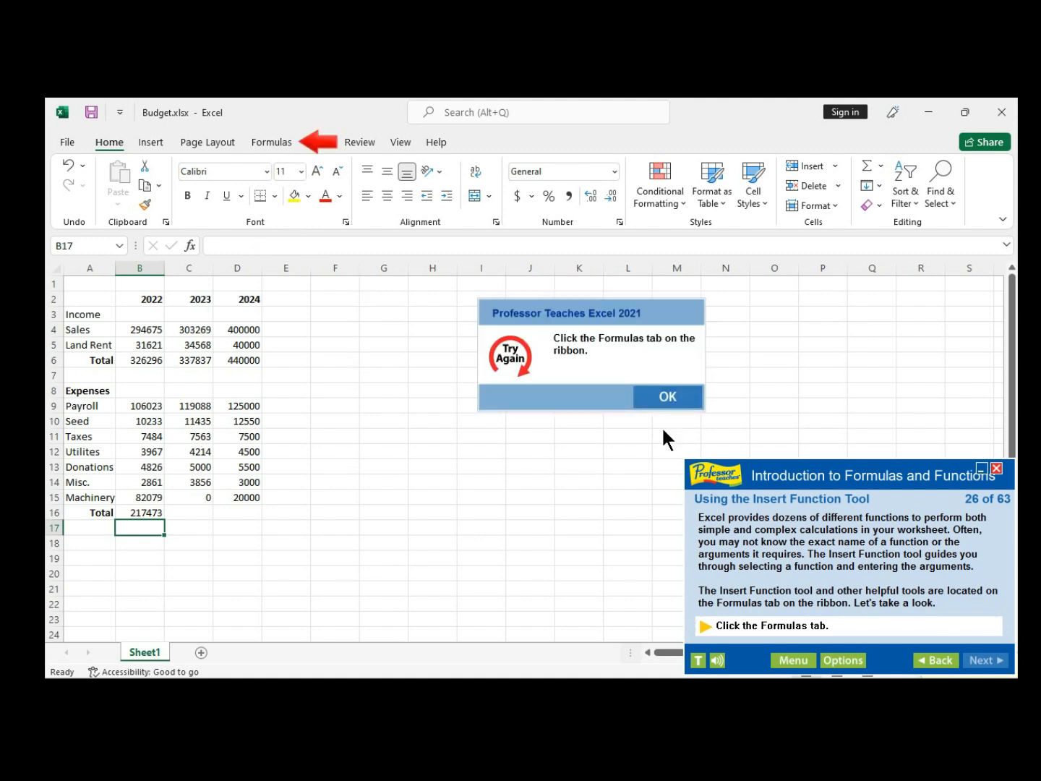
click(667, 396)
click(274, 142)
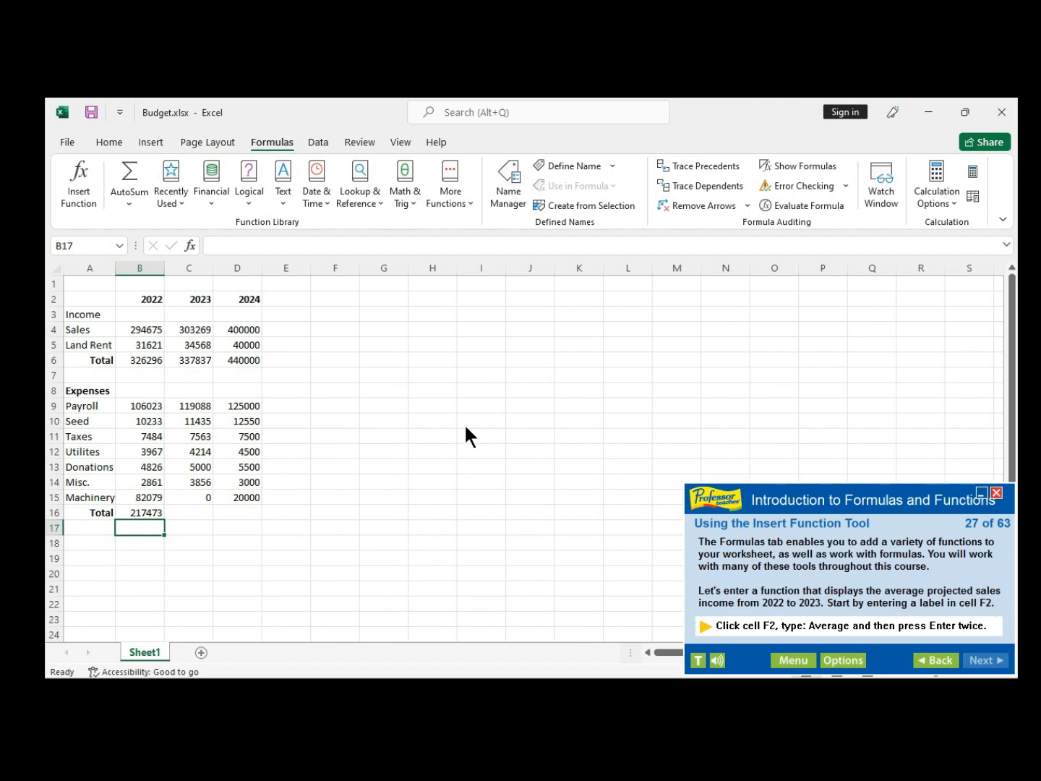
Enter the label Average in cell F2 and make cell F4 active.
click(331, 300)
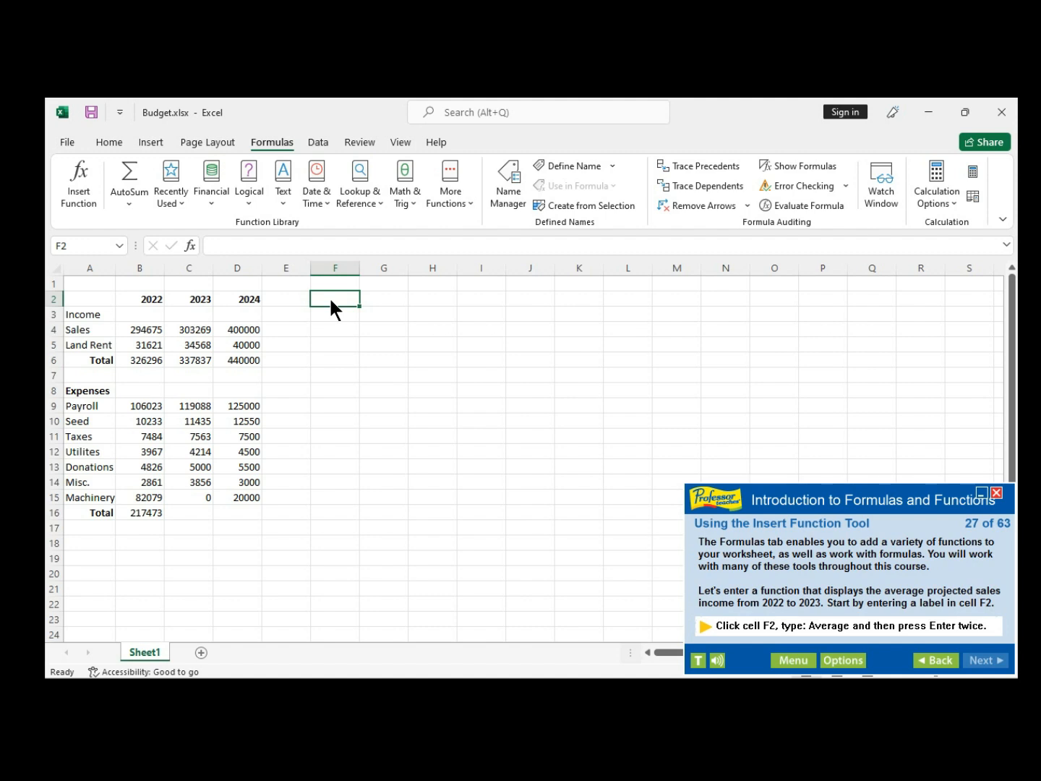
text(A)
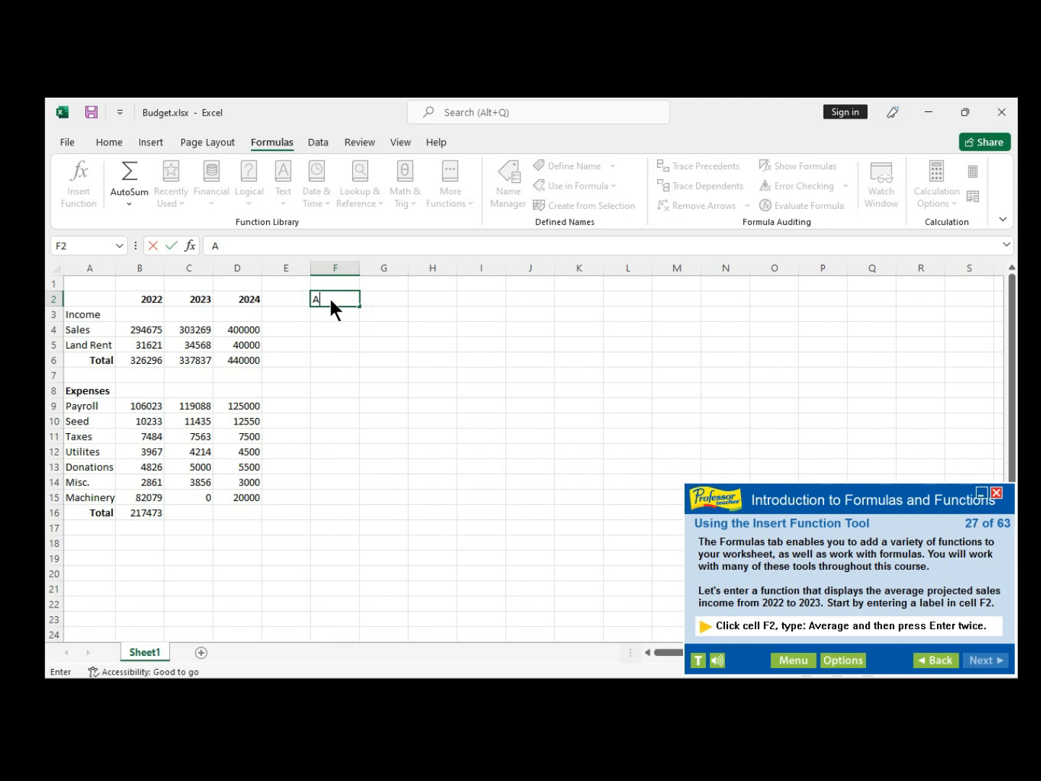
text(verage)
key(Return)
key(Return)
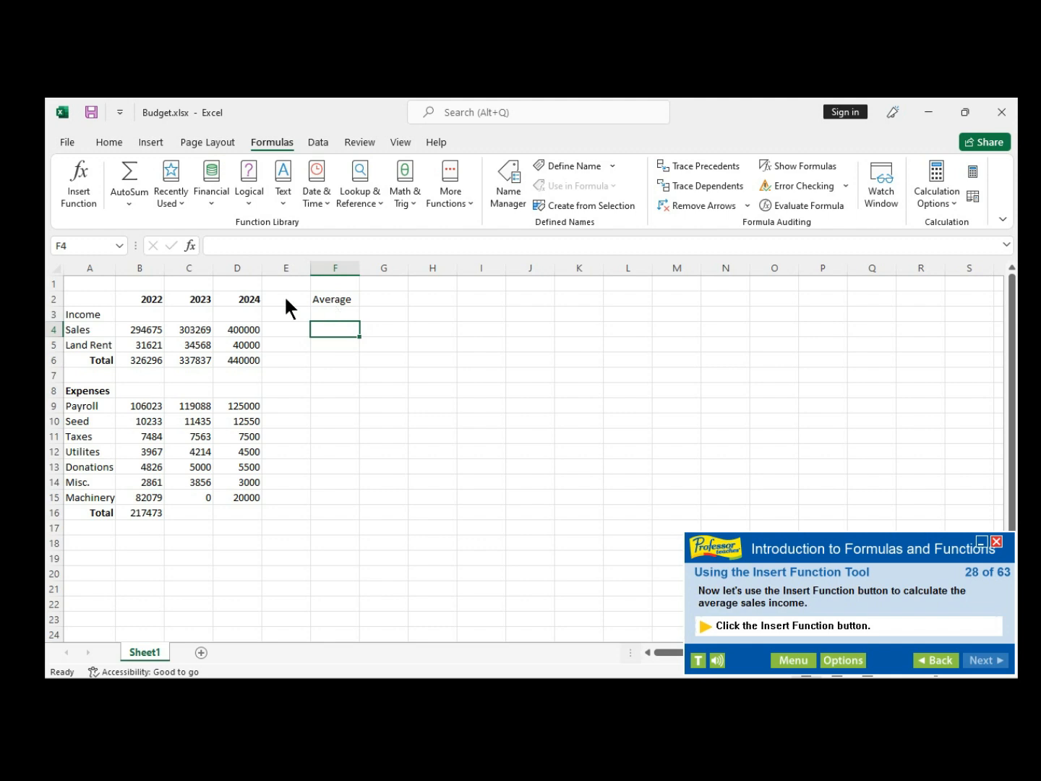
Open the Insert Function dialog for cell F4.
click(78, 193)
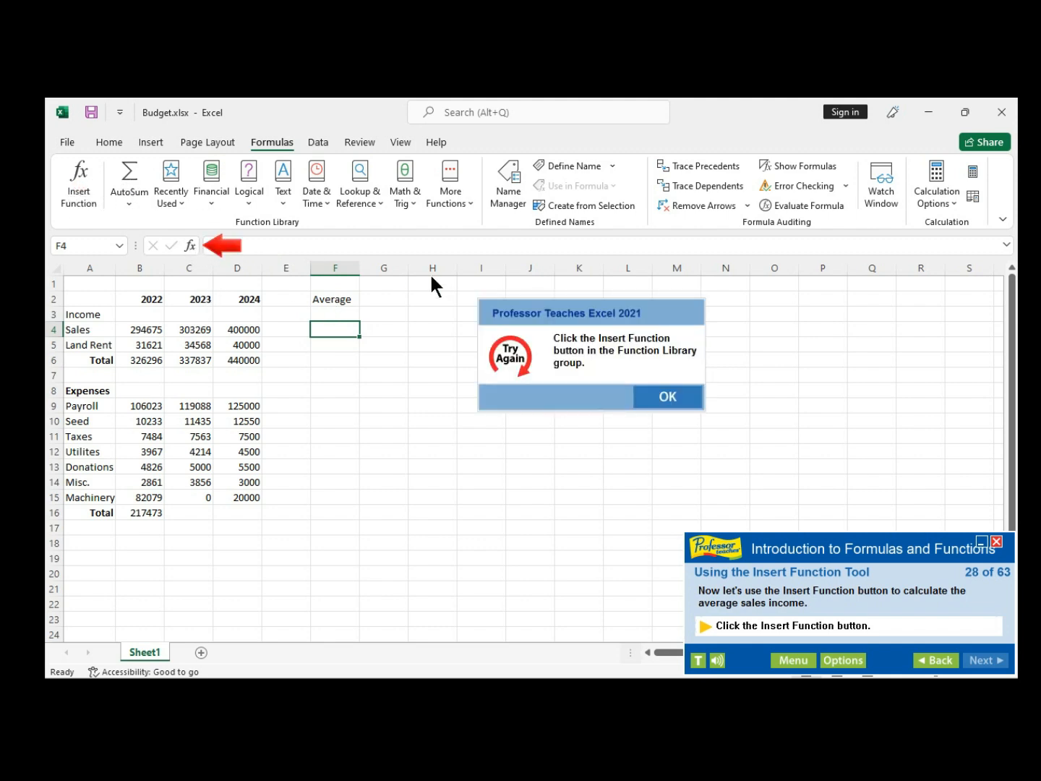
click(665, 396)
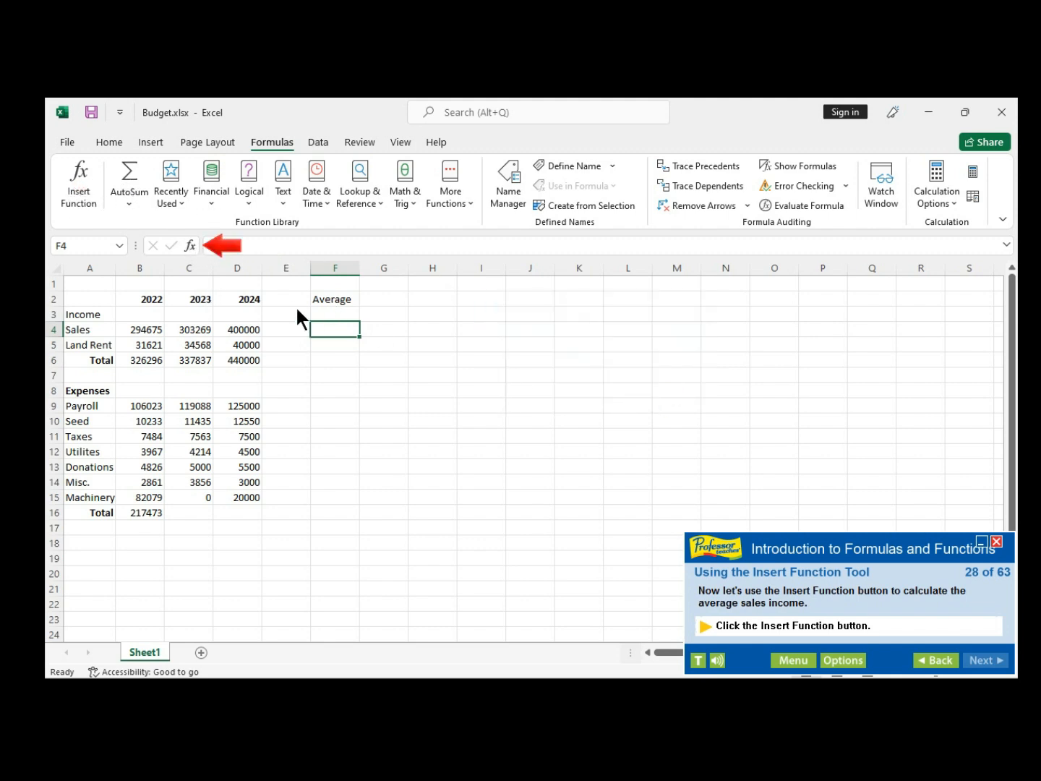
click(191, 248)
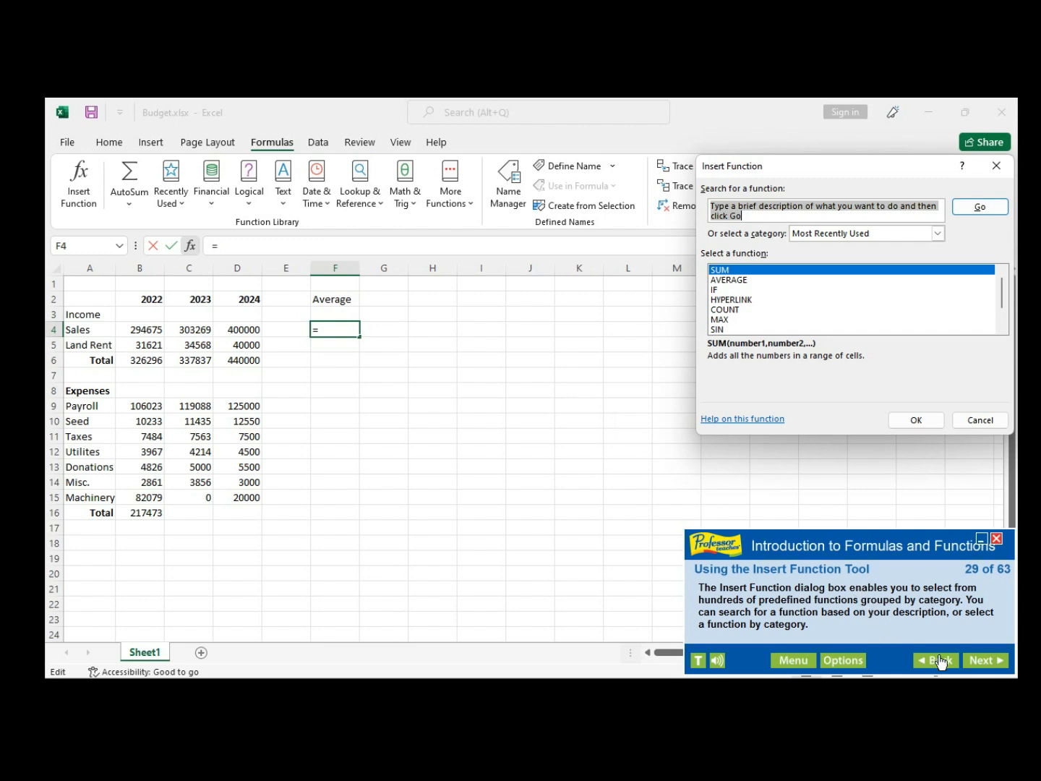
Continue the lesson and examine the descriptions of the function categories, leaving Most Recently Used selected.
click(972, 660)
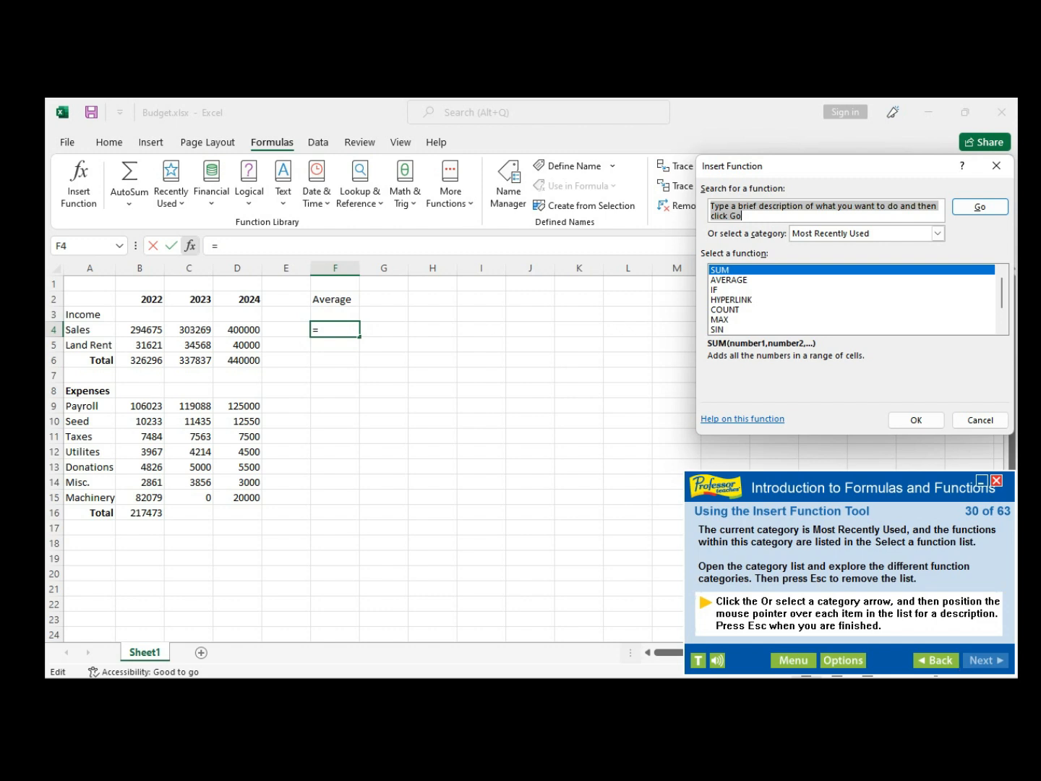
click(940, 233)
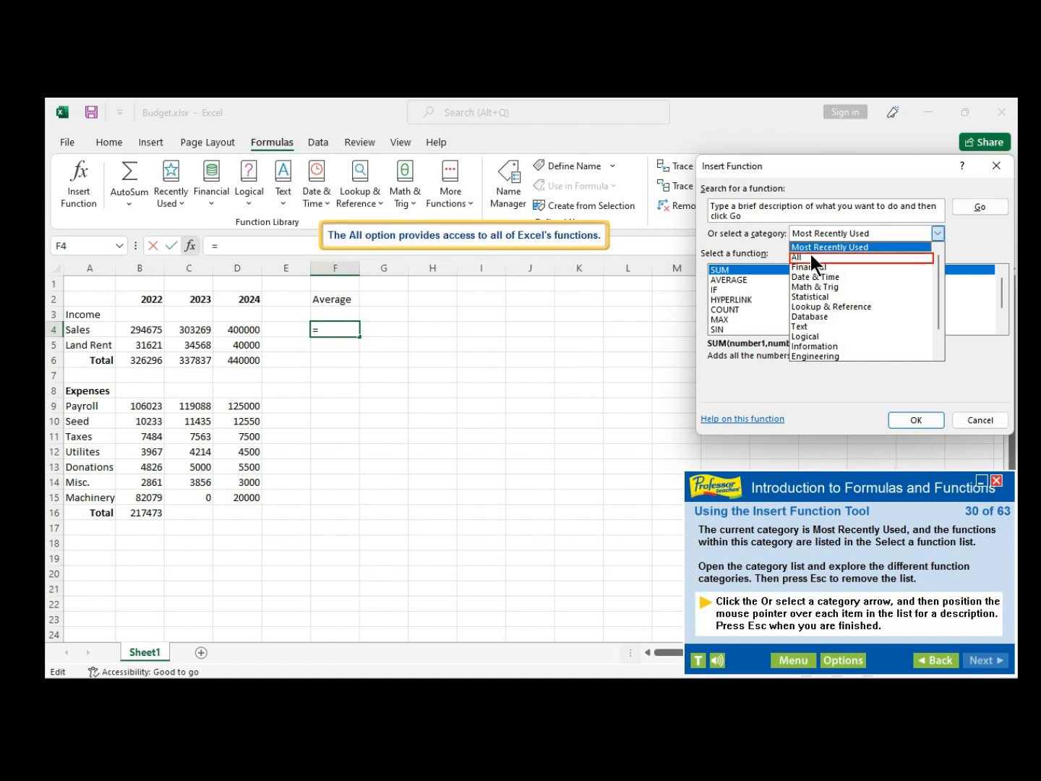
mouse_move(818, 246)
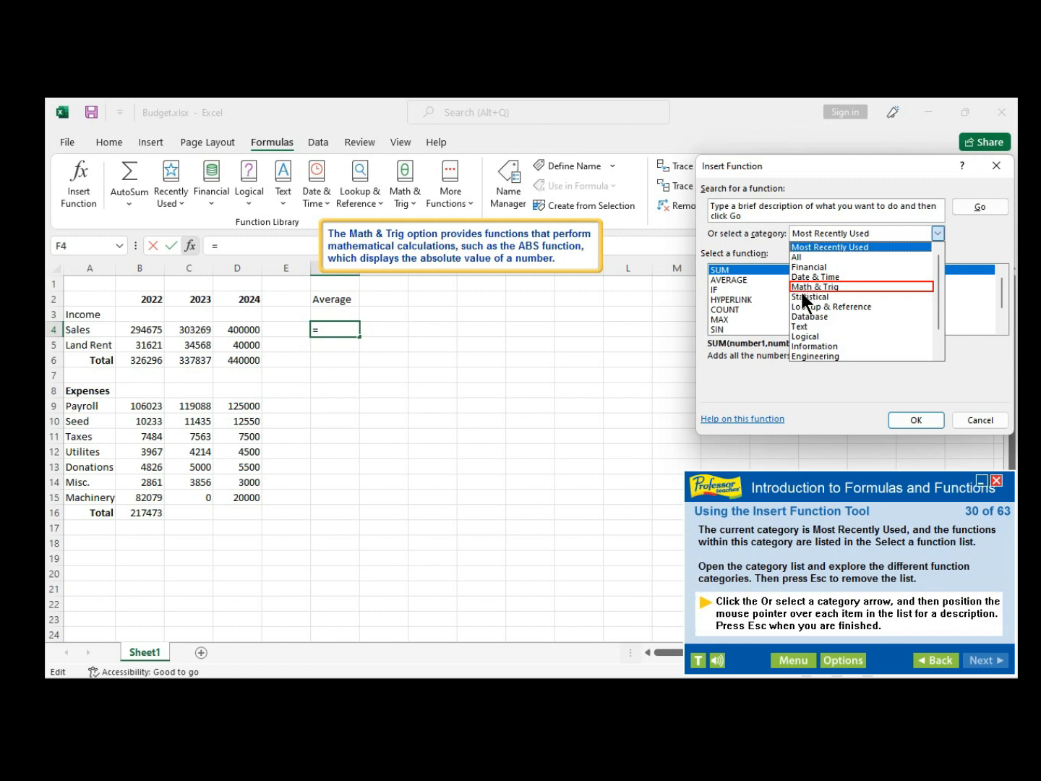
mouse_move(801, 310)
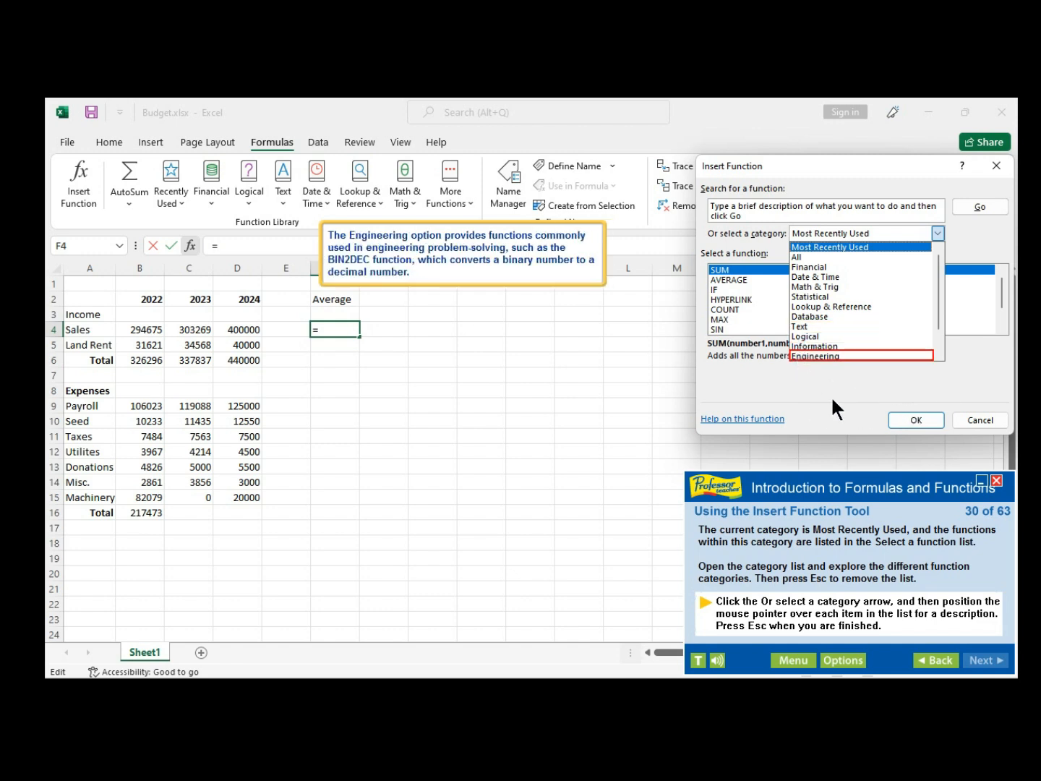
key(Escape)
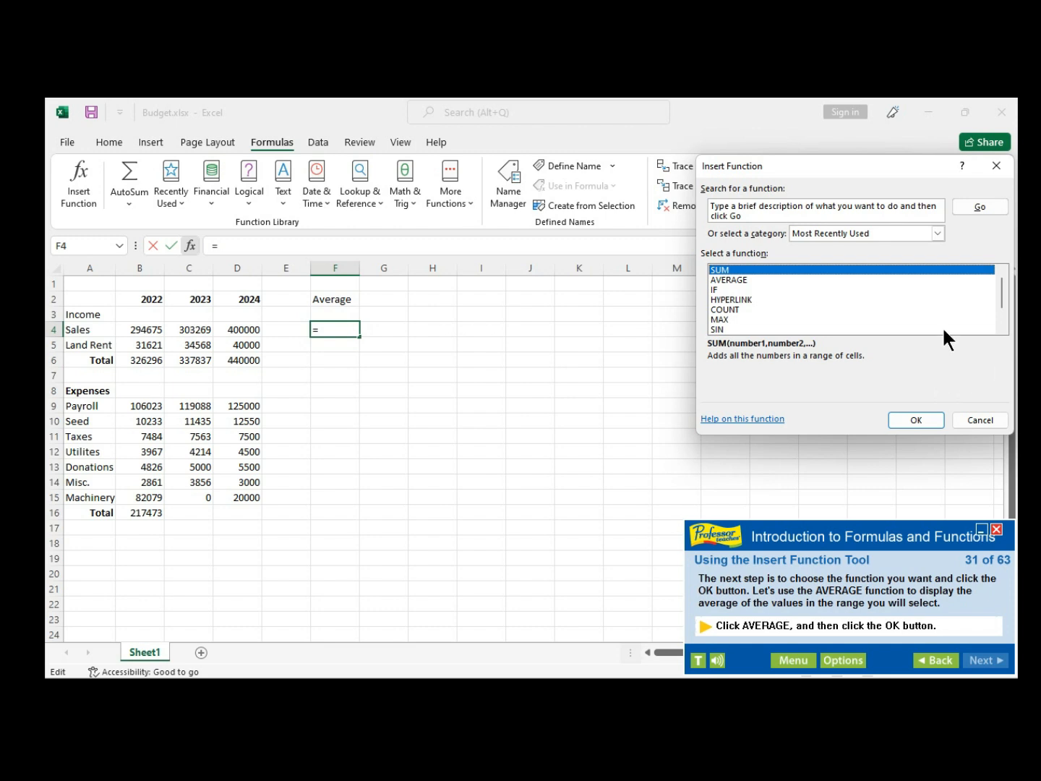
Choose the AVERAGE function for cell F4 and open its Function Arguments dialog.
click(737, 280)
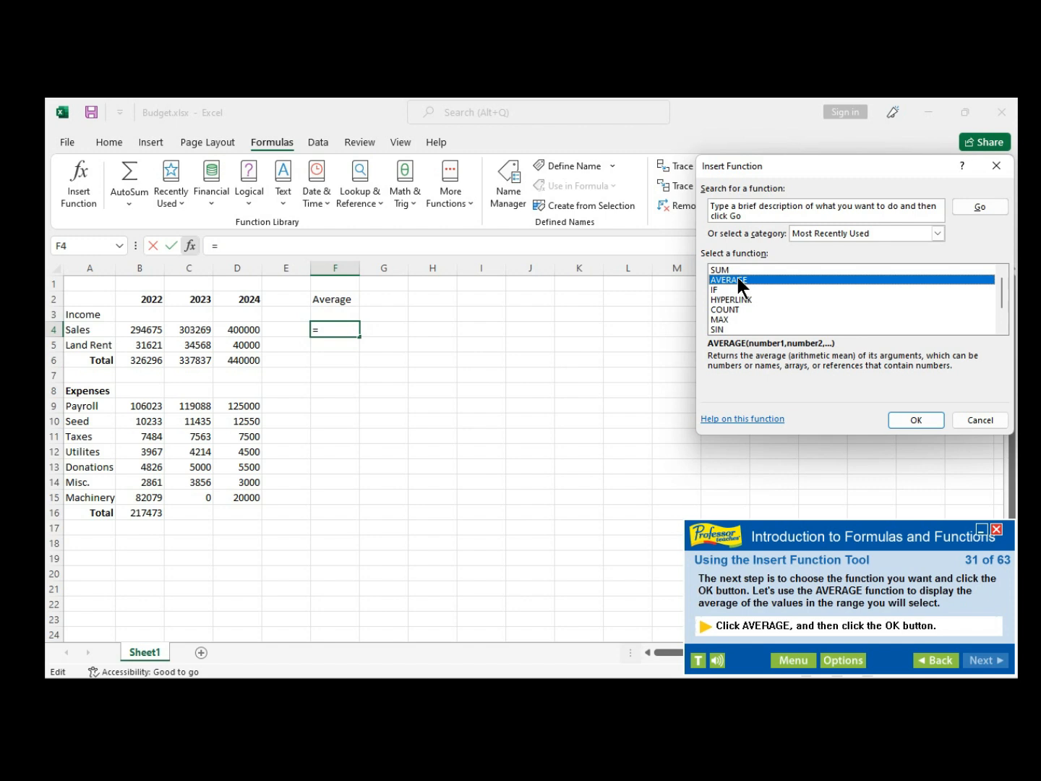
click(910, 421)
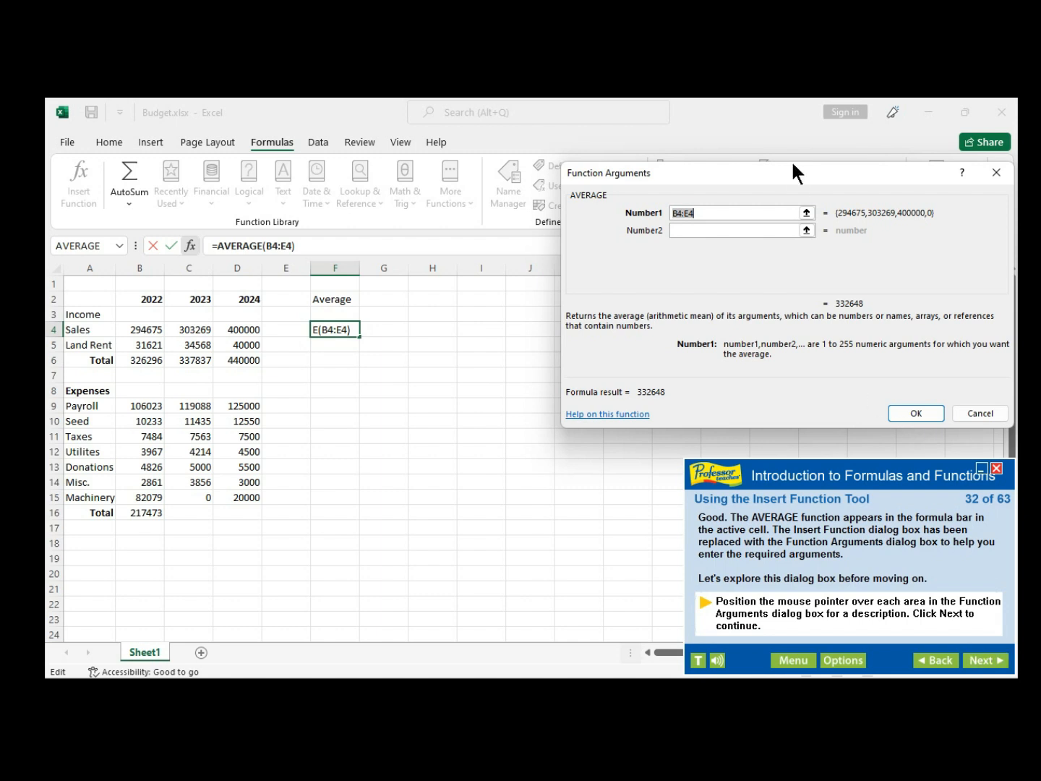
Examine the descriptions of the Function Arguments dialog areas and advance the lesson to page 34.
mouse_move(730, 211)
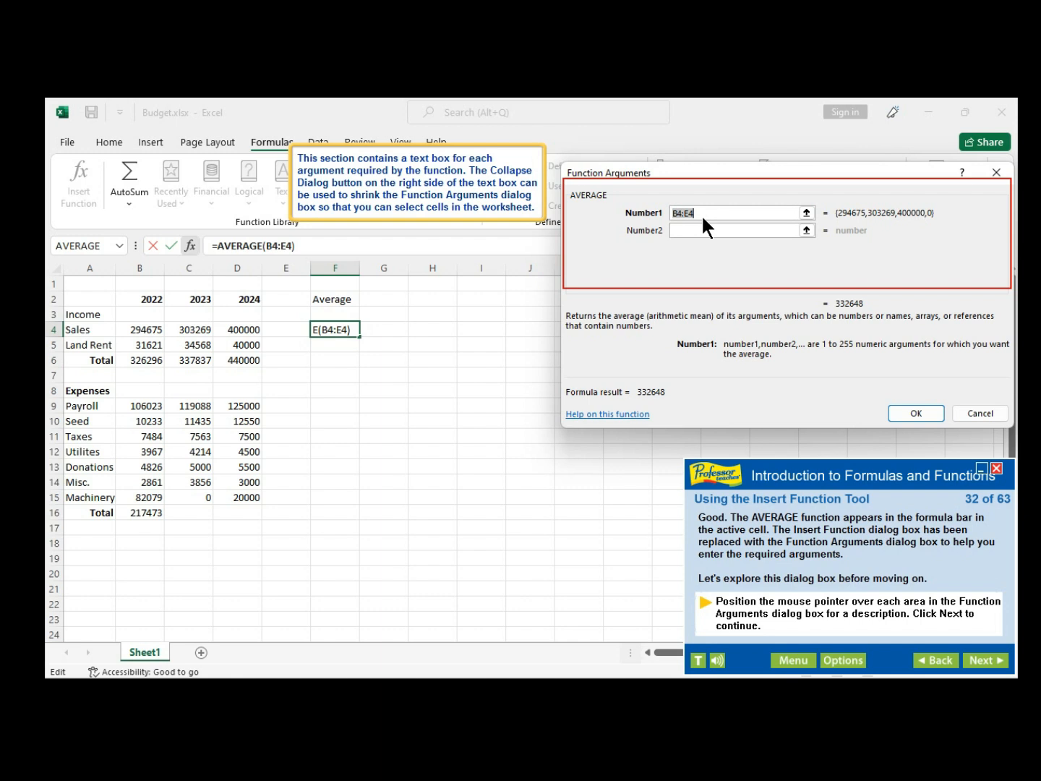
mouse_move(682, 326)
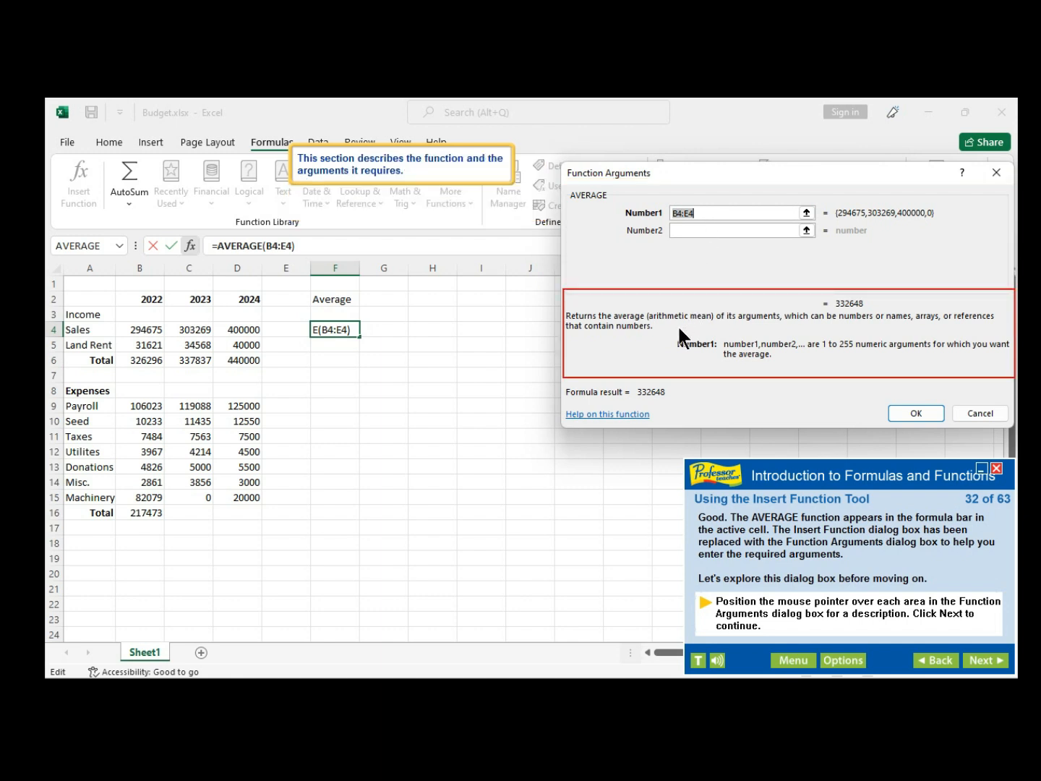
mouse_move(651, 393)
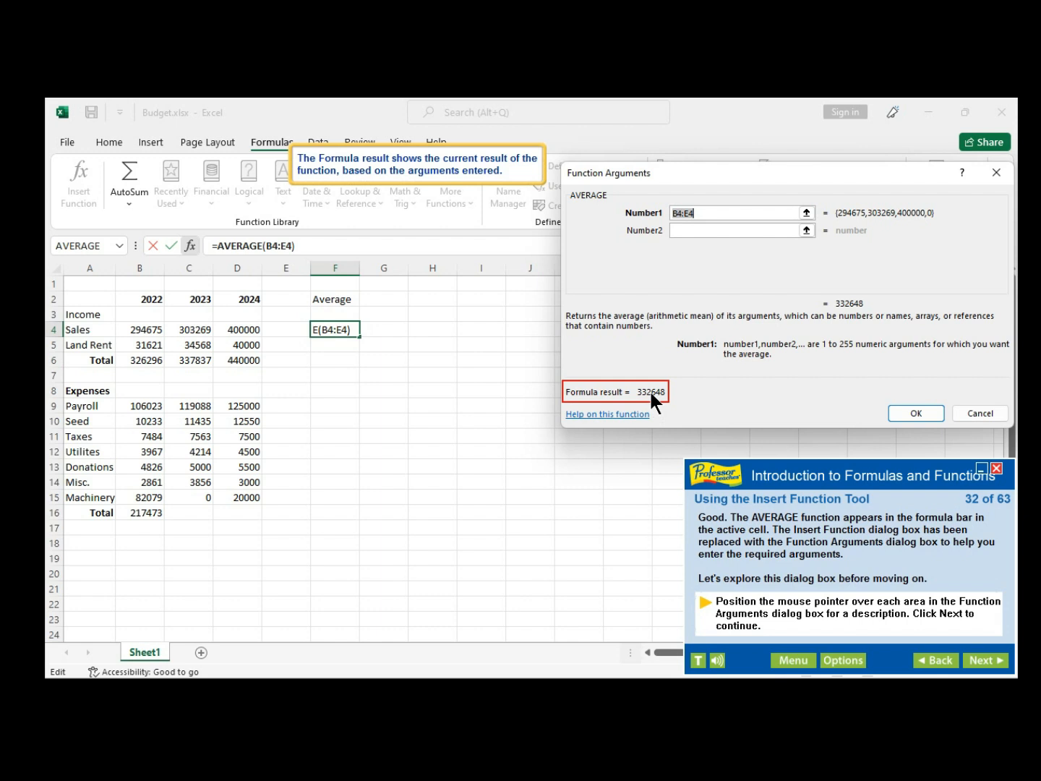
mouse_move(615, 413)
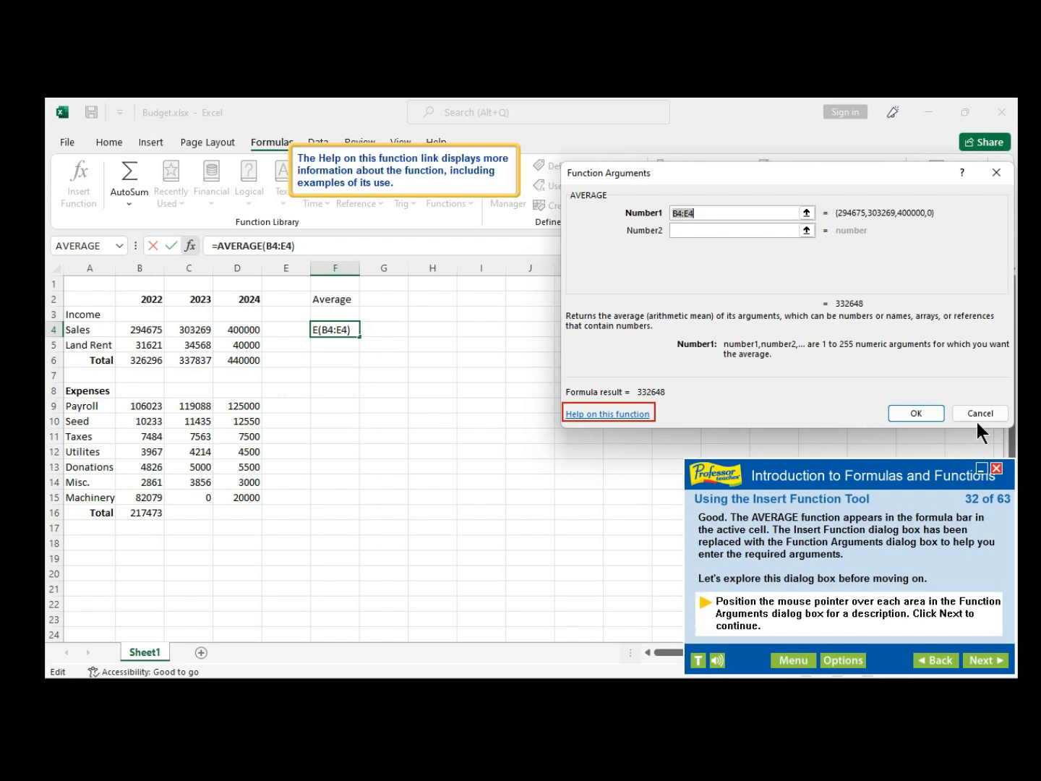
click(985, 661)
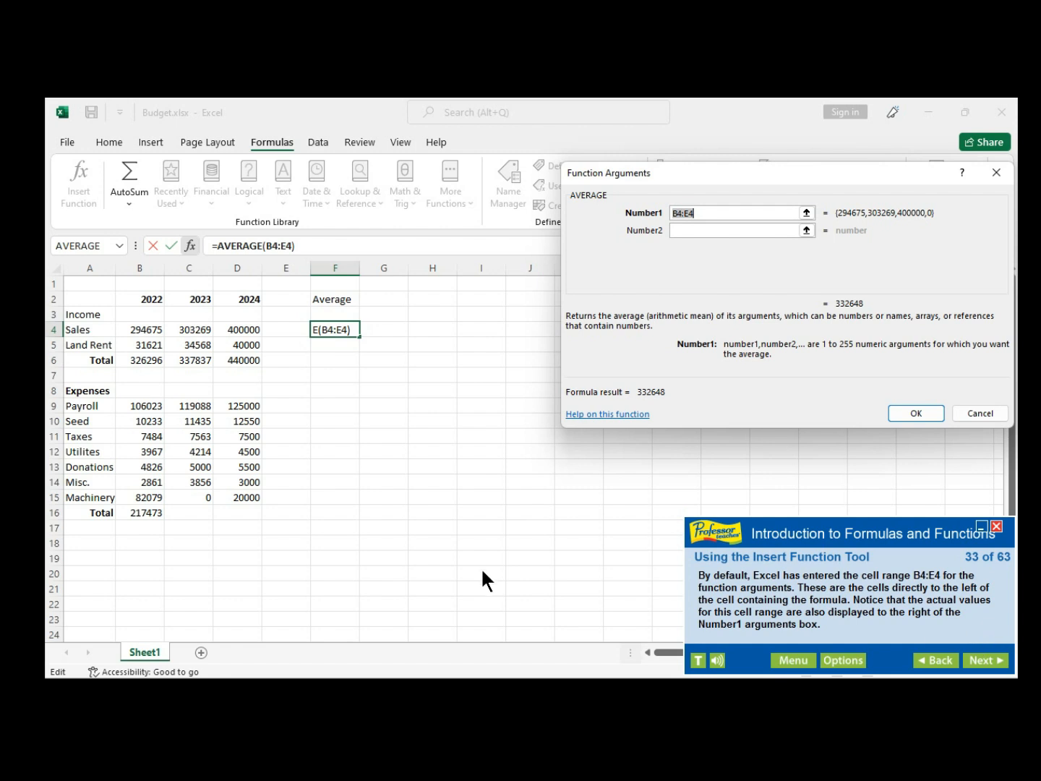
click(985, 660)
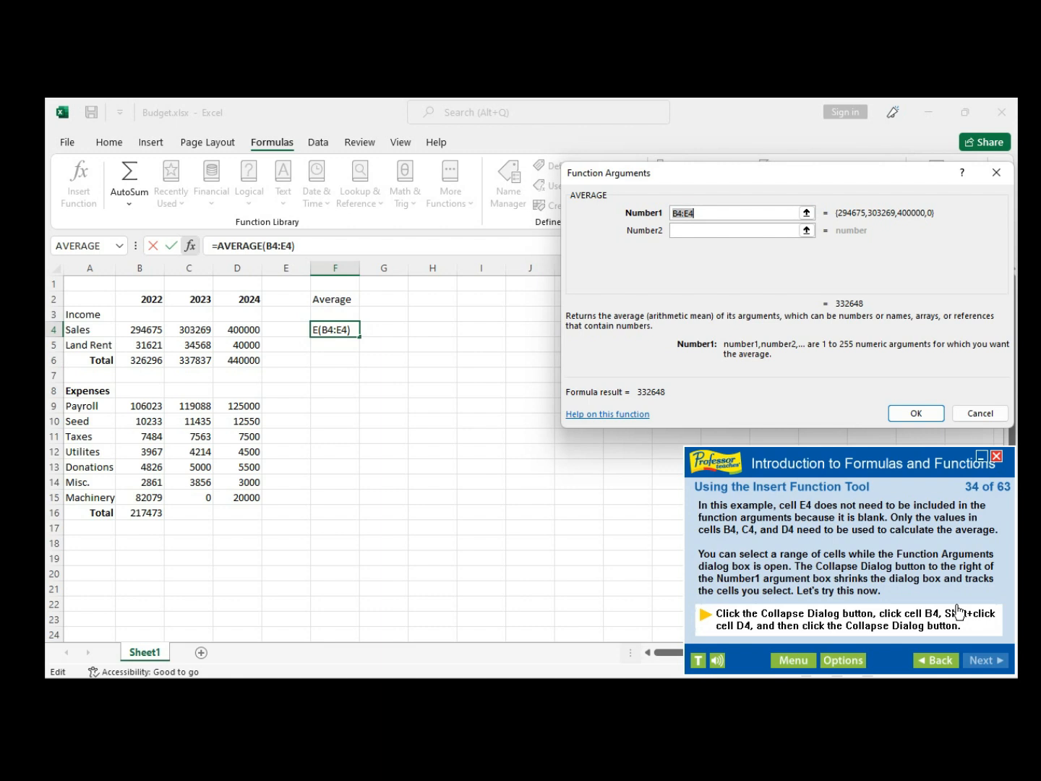
Set the first AVERAGE argument to the range B4:D4 by selecting the cells, and insert the function in cell F4.
click(806, 212)
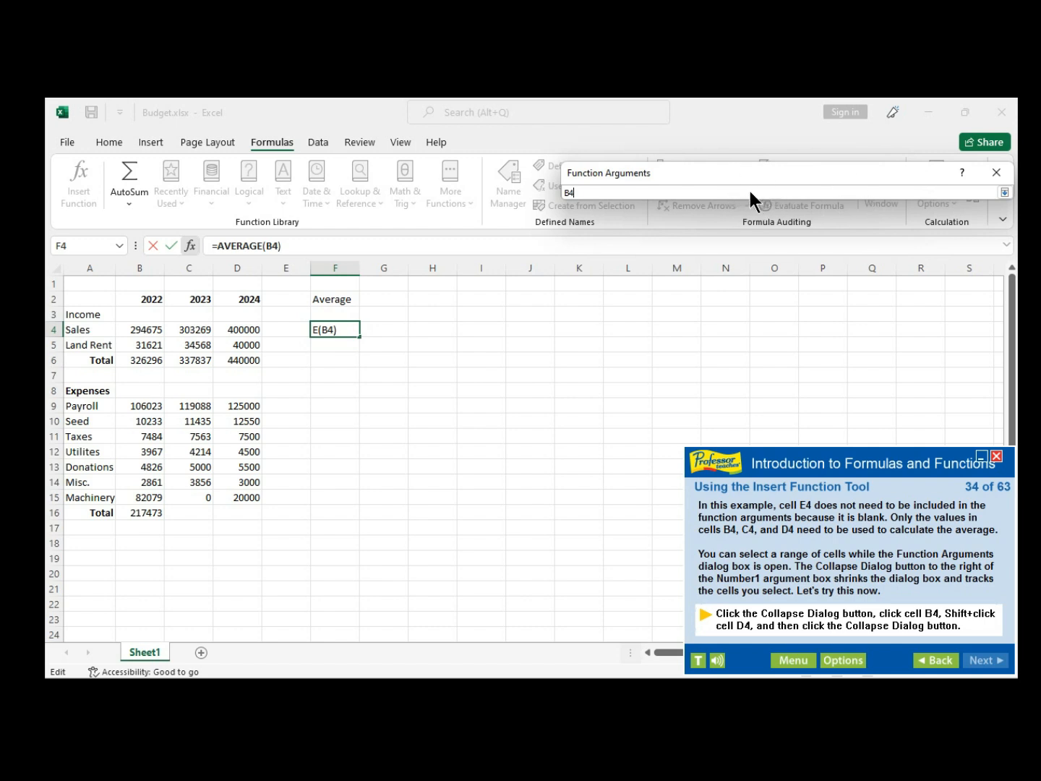
click(328, 326)
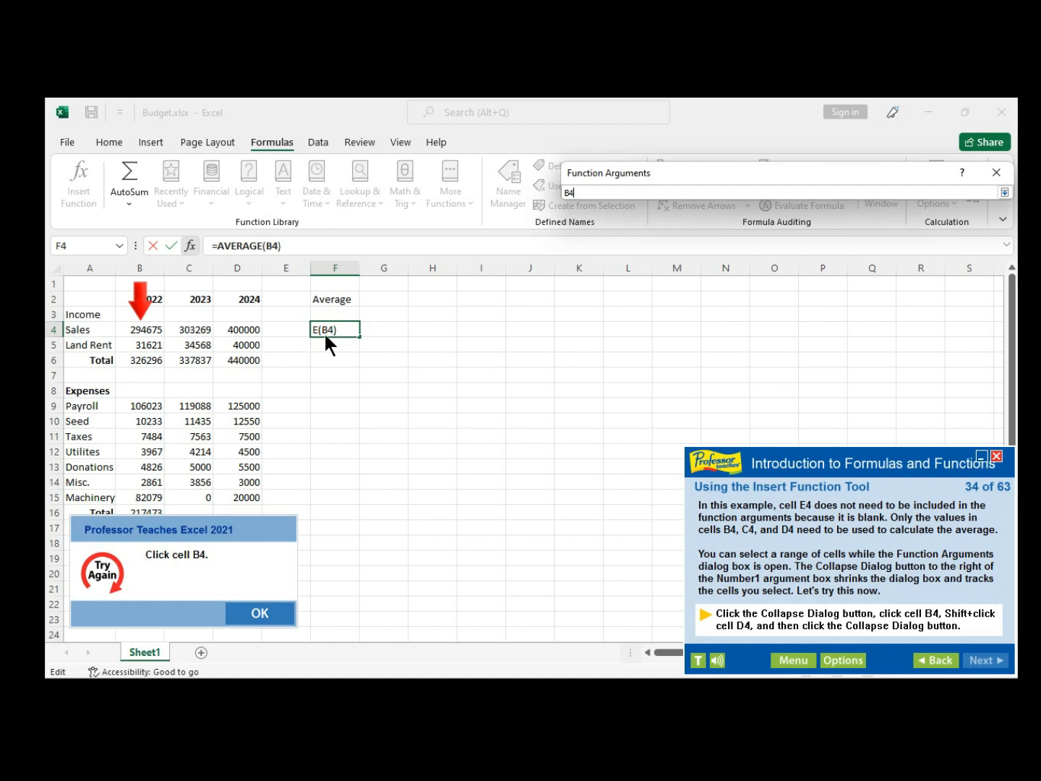
click(250, 616)
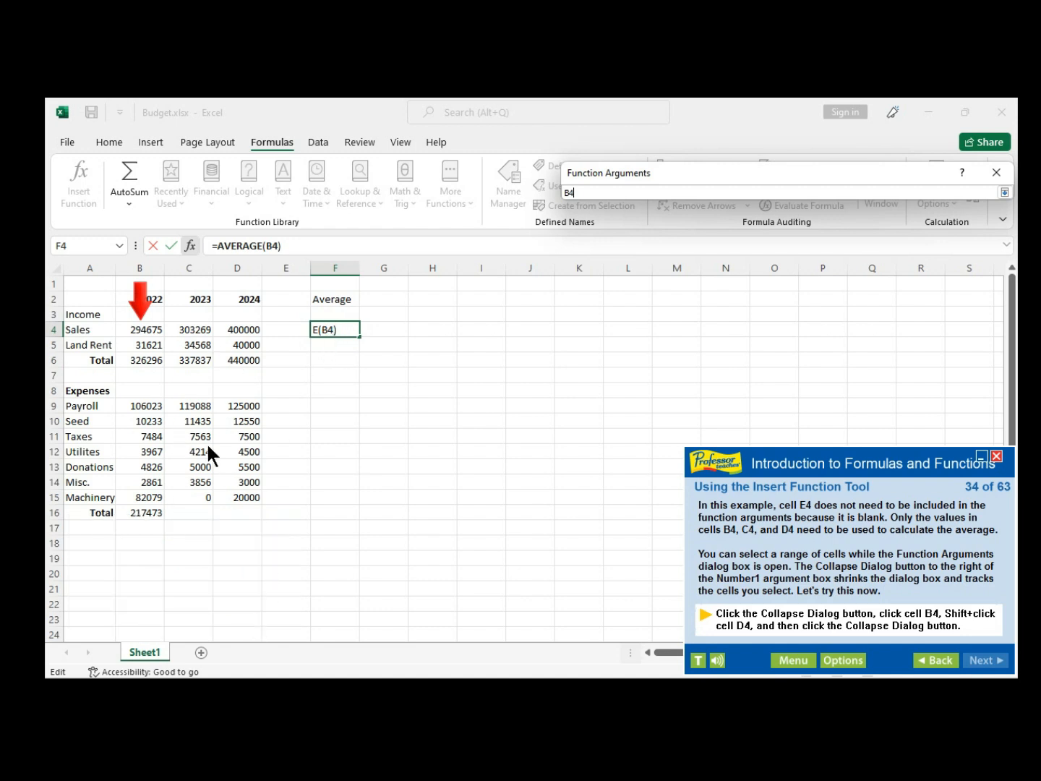
click(145, 333)
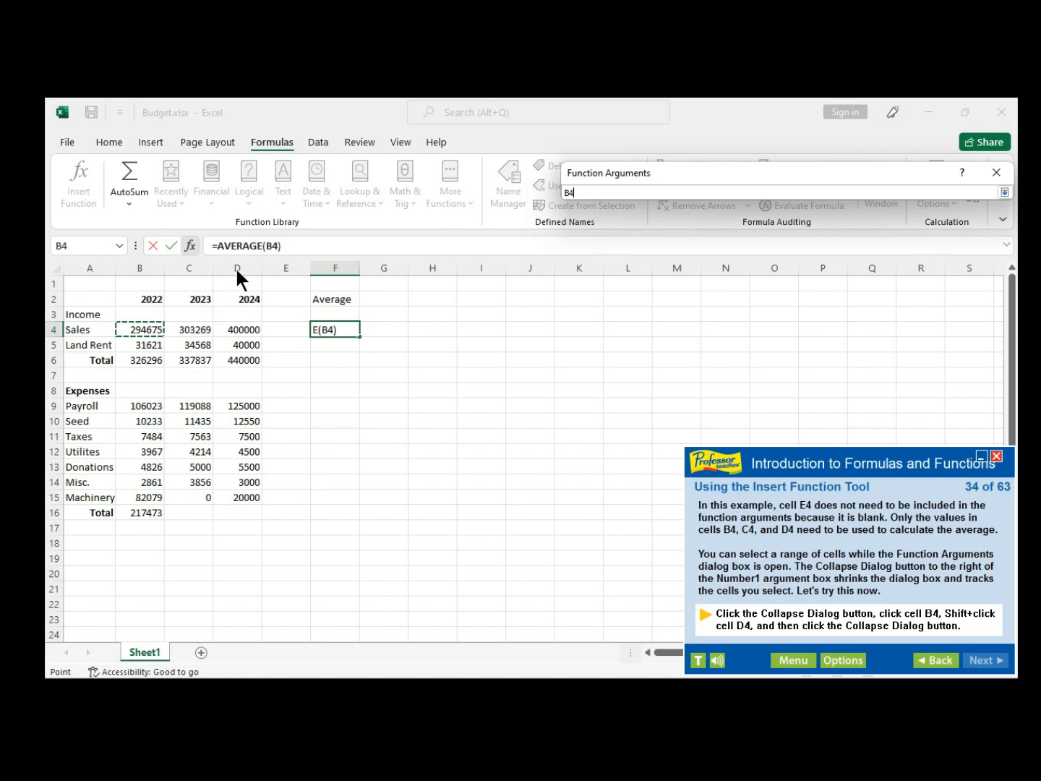
shift+click(242, 331)
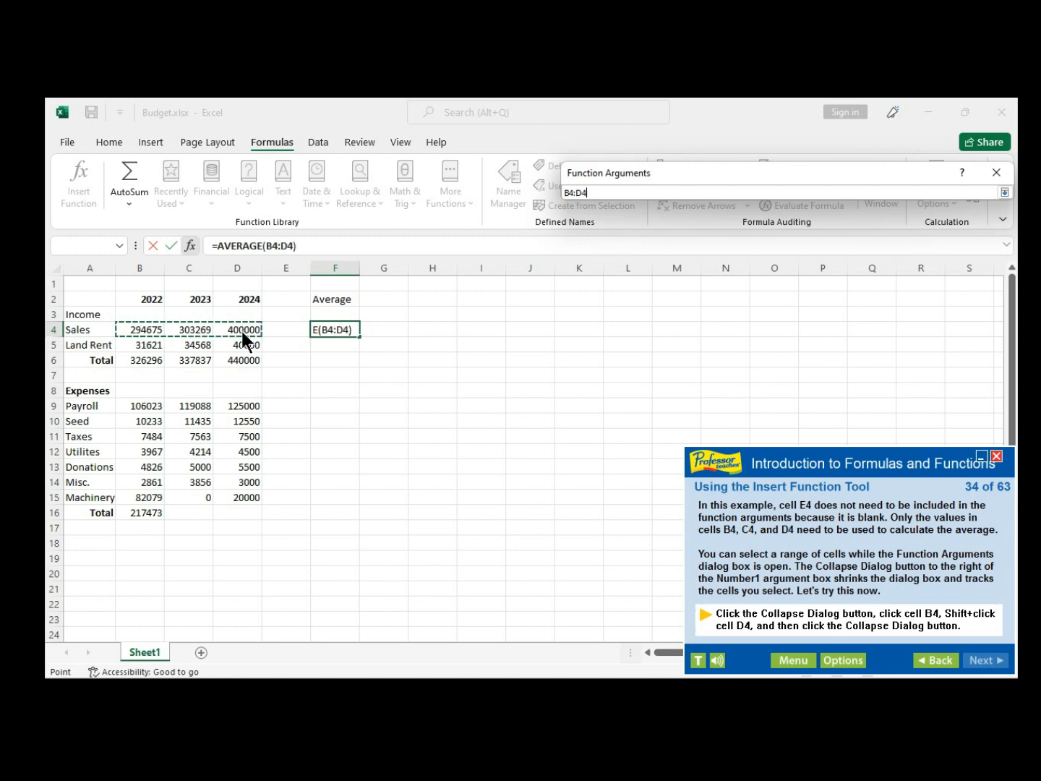
click(1004, 193)
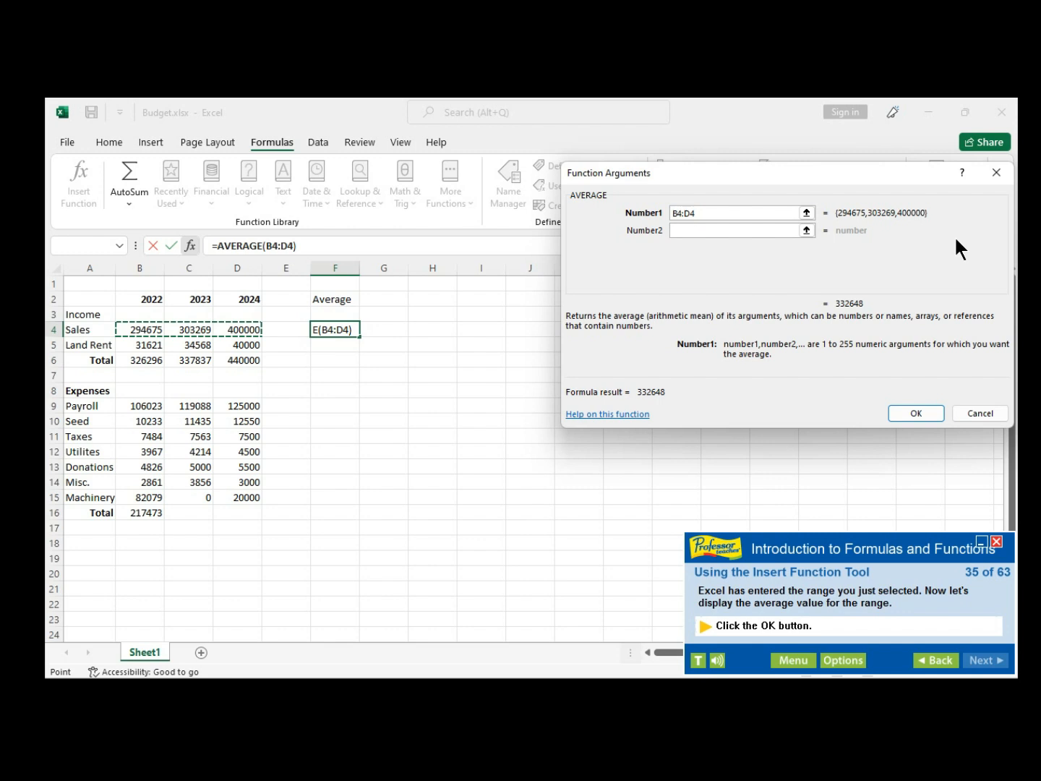
click(914, 416)
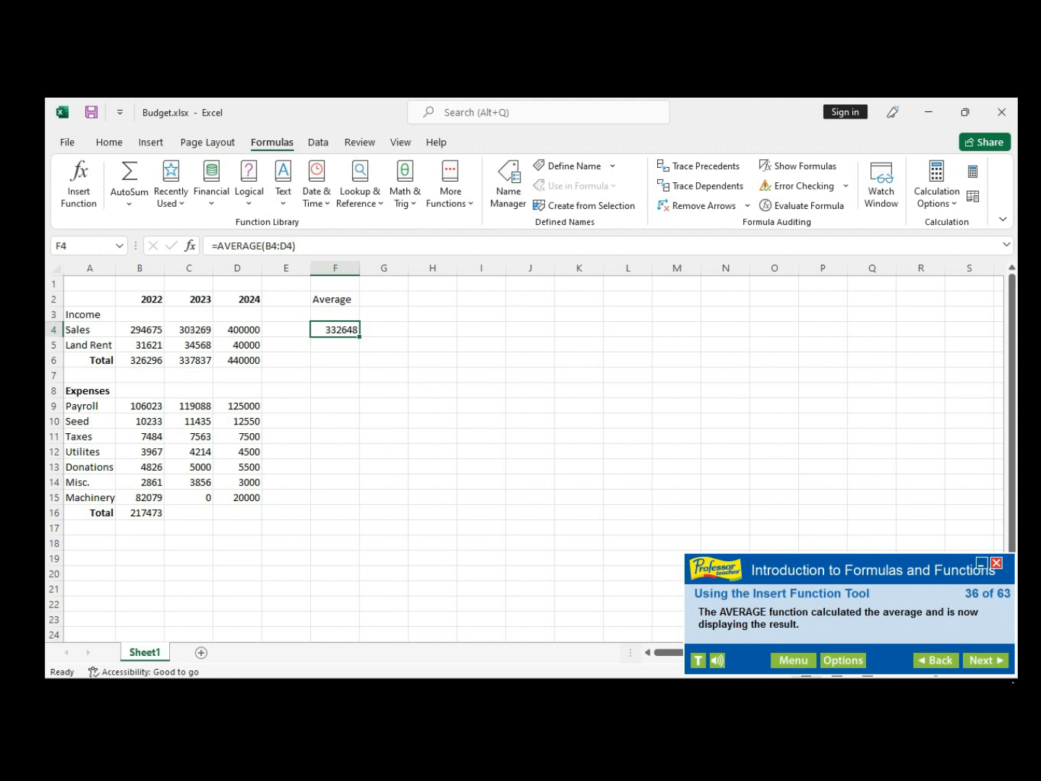
Continue the lesson and make cell F5 active.
click(993, 664)
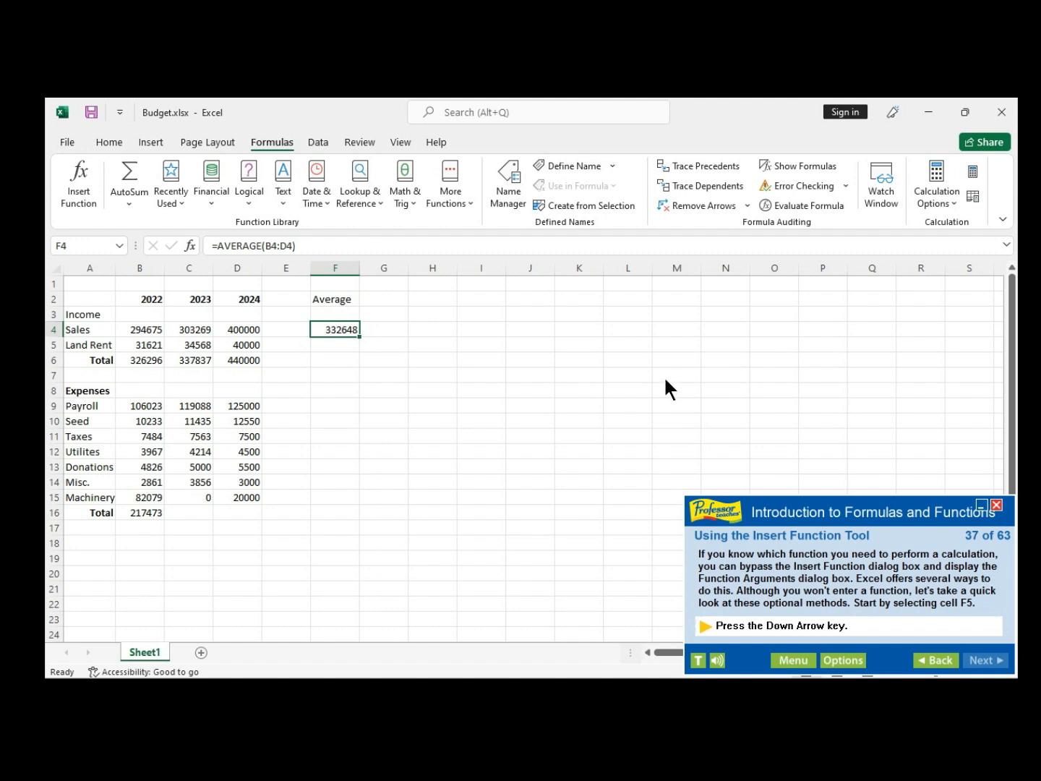
click(337, 345)
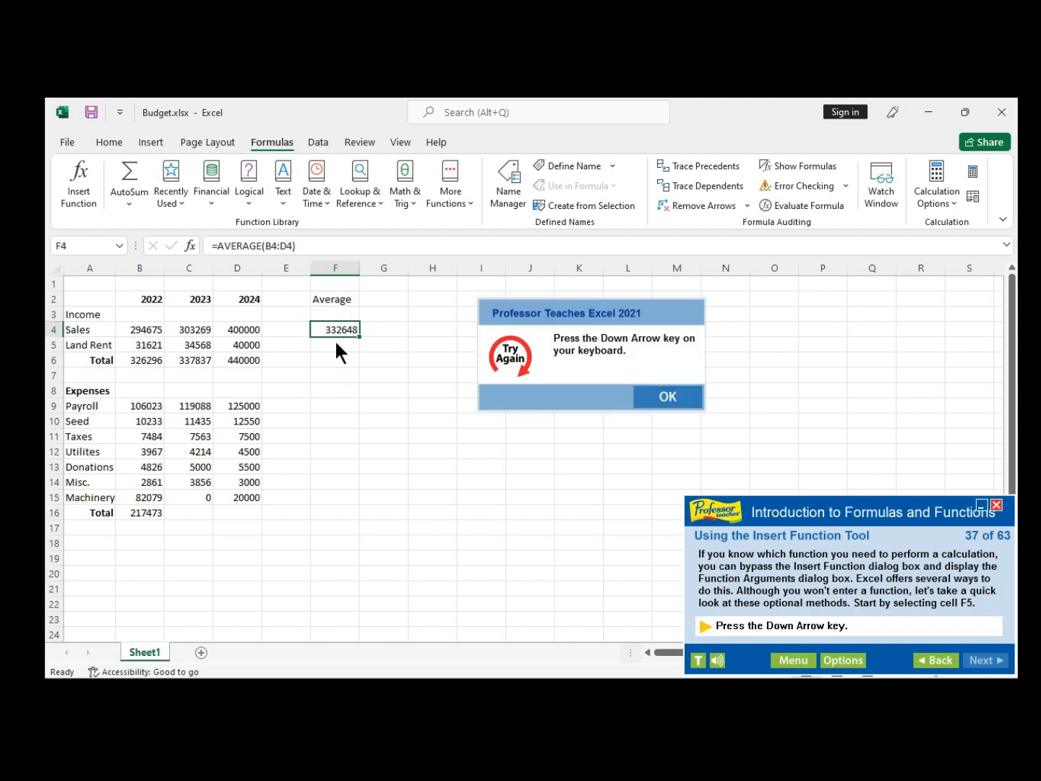
click(651, 393)
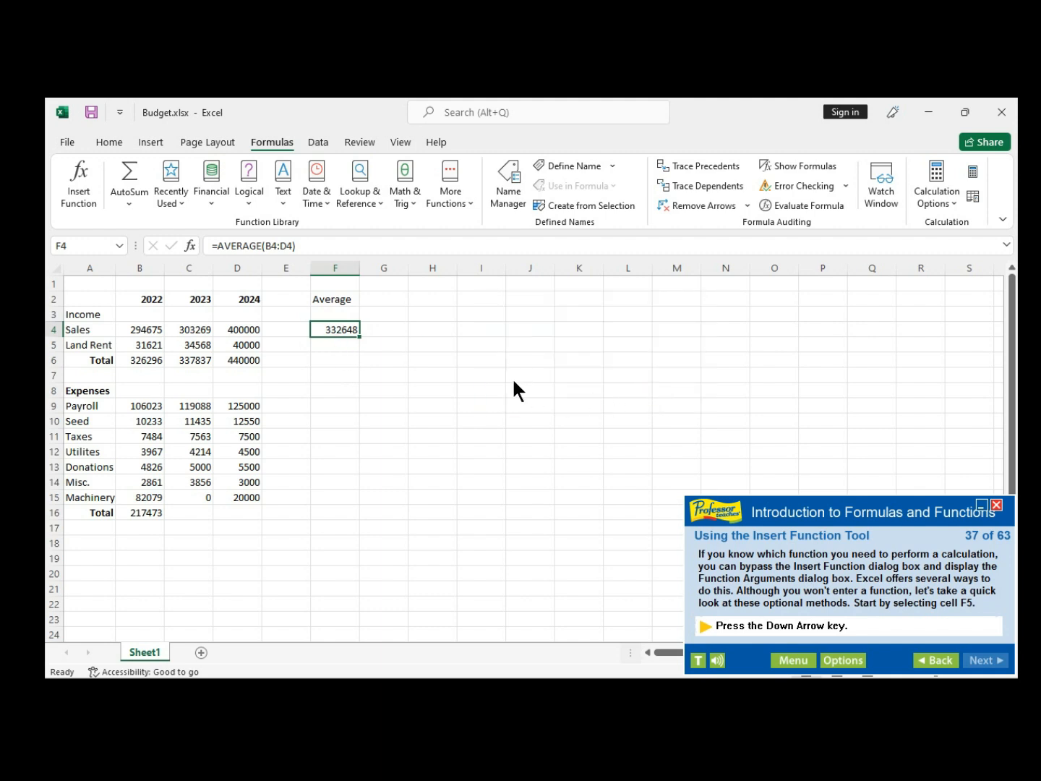
key(Down)
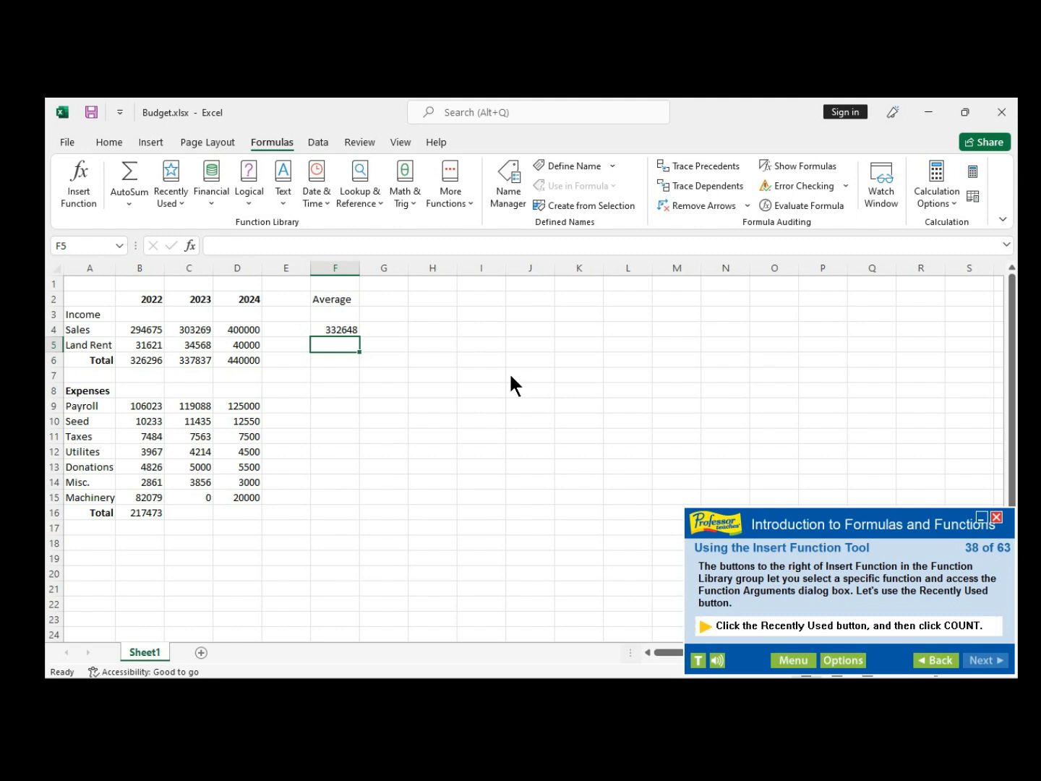
Open the Function Arguments dialog for COUNT in cell F5 from the recently used functions, and cancel it.
click(192, 247)
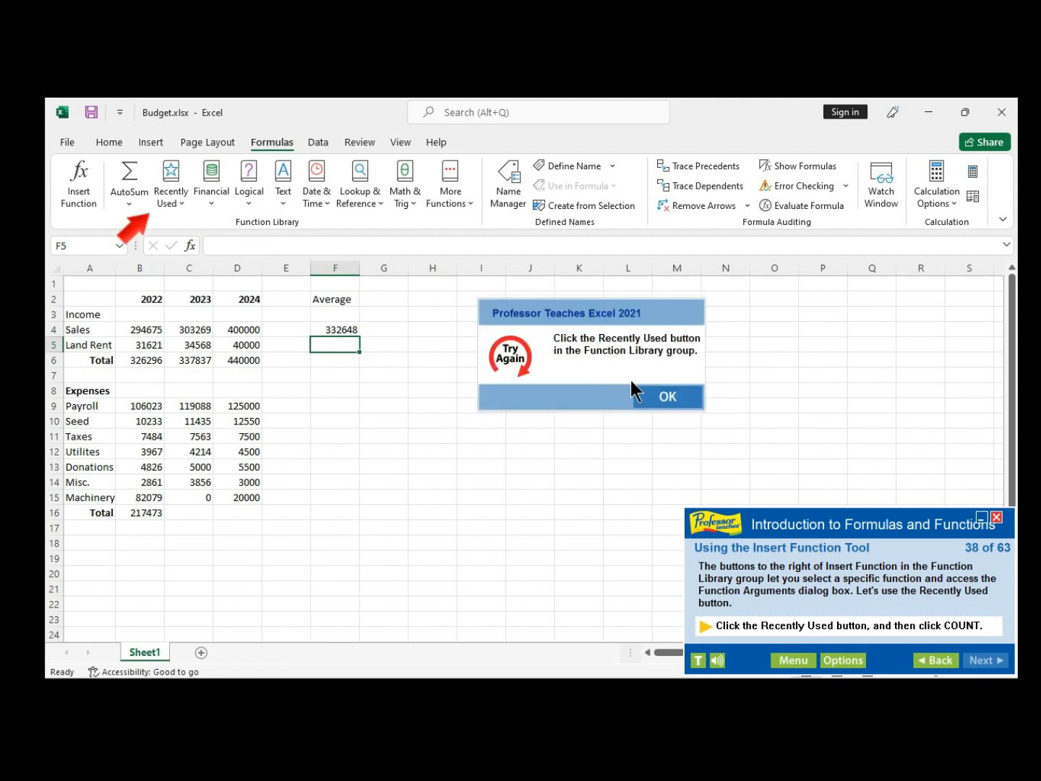
click(673, 395)
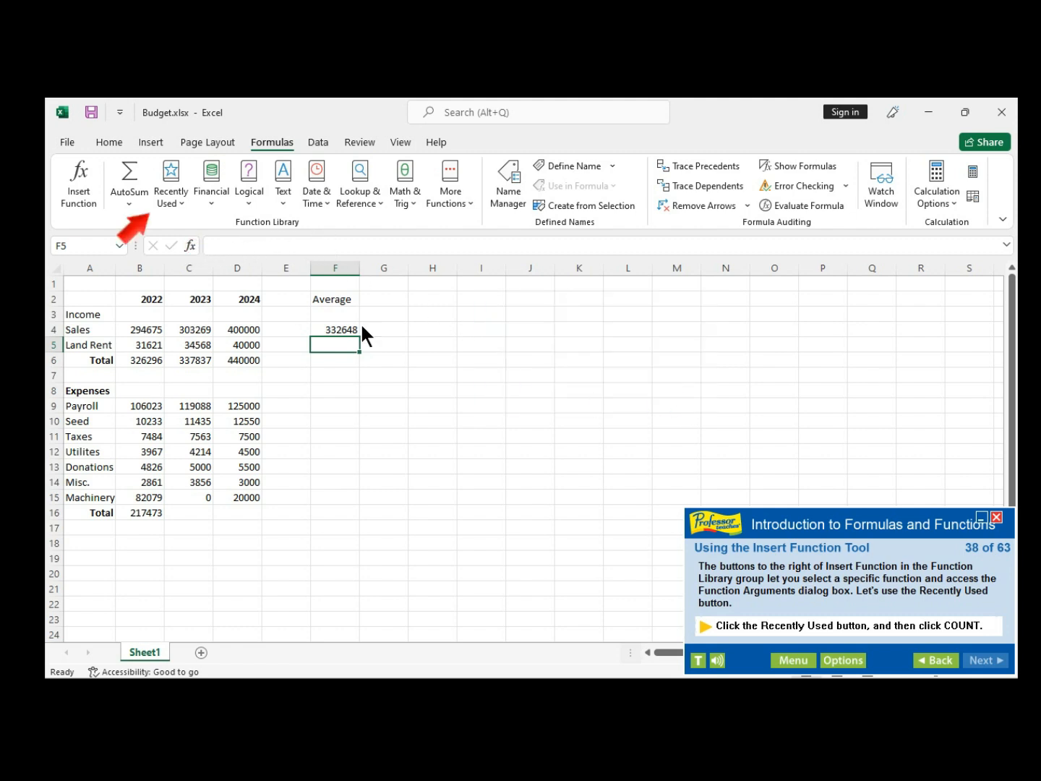
click(174, 196)
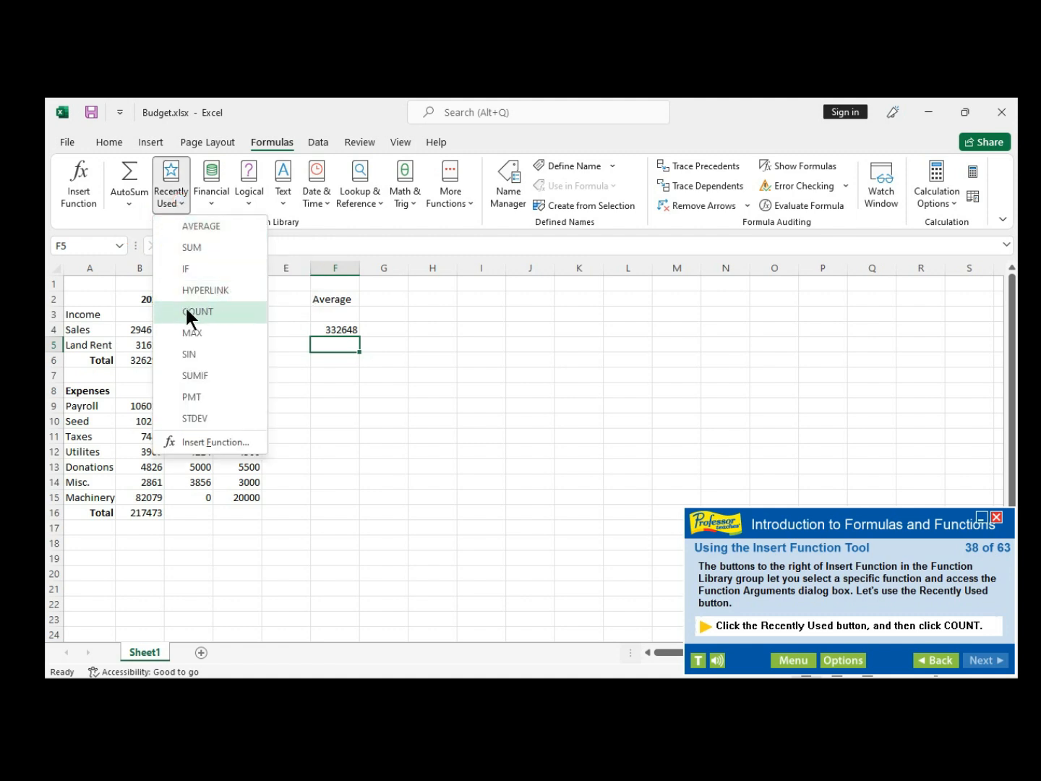
click(205, 313)
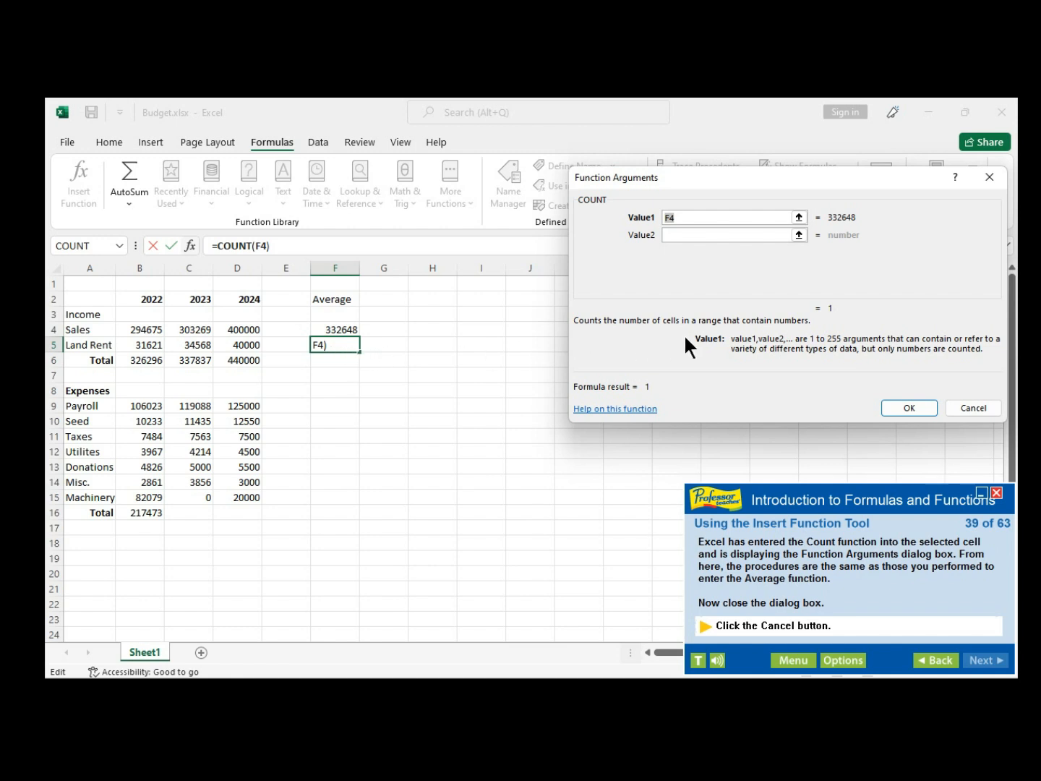
click(972, 408)
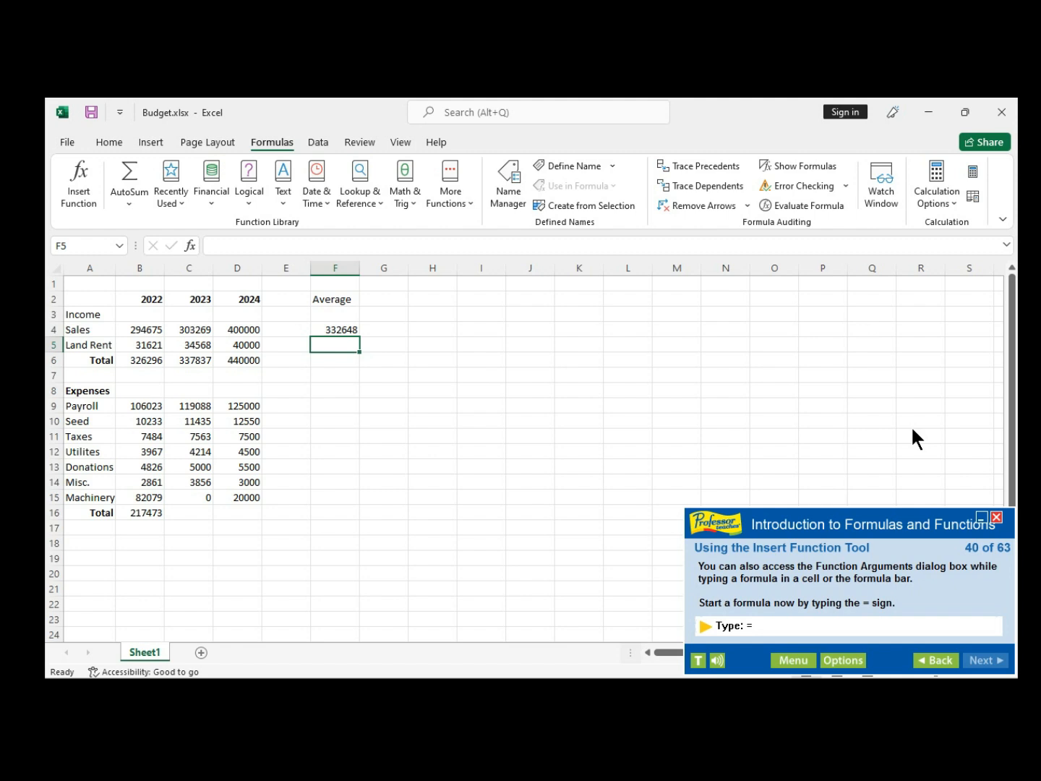
Start a formula in cell F5 with an equals sign, choose the MAX function for it, and cancel the entry.
text(=)
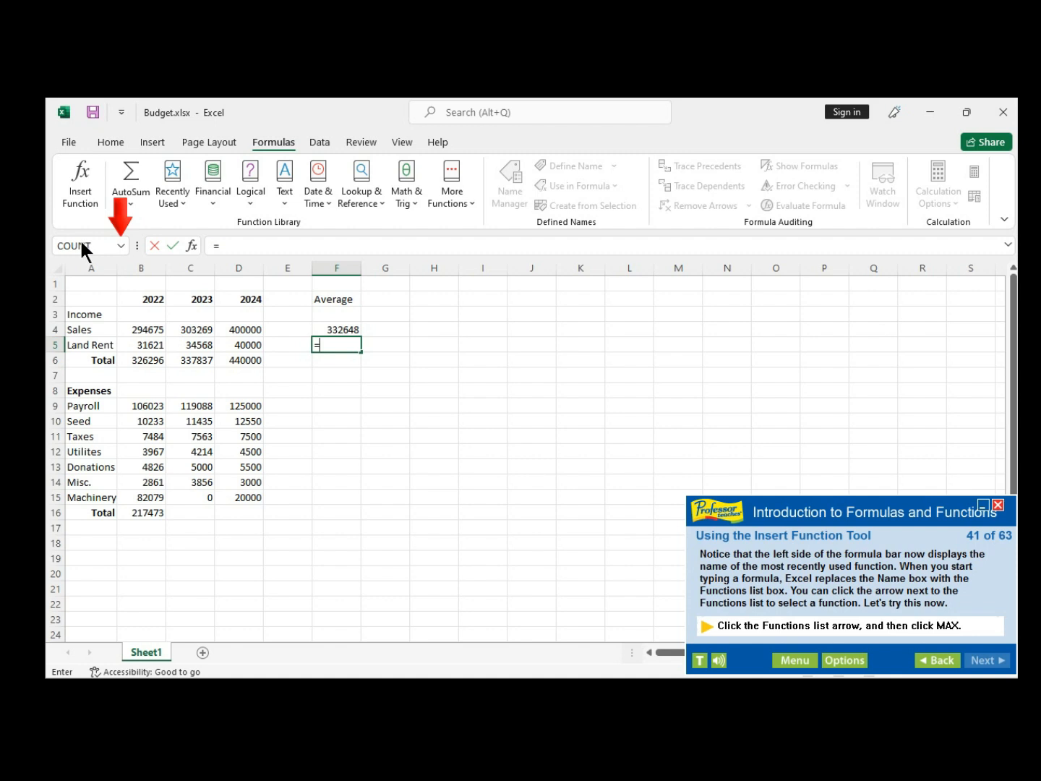
click(121, 246)
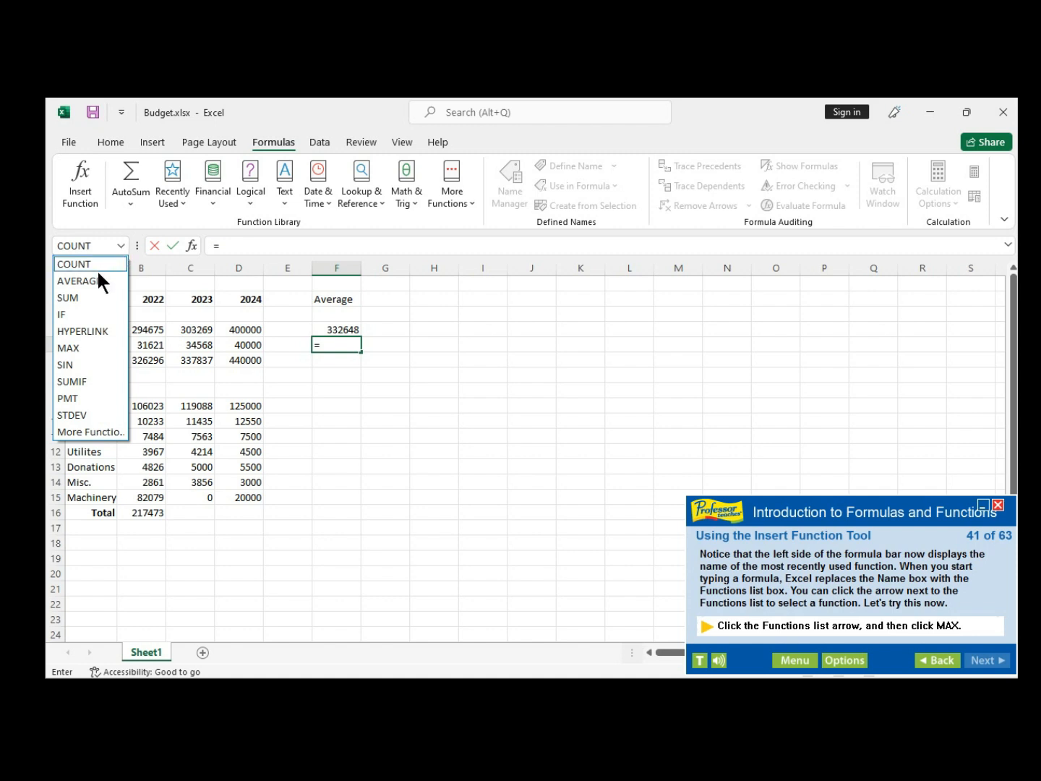
click(79, 343)
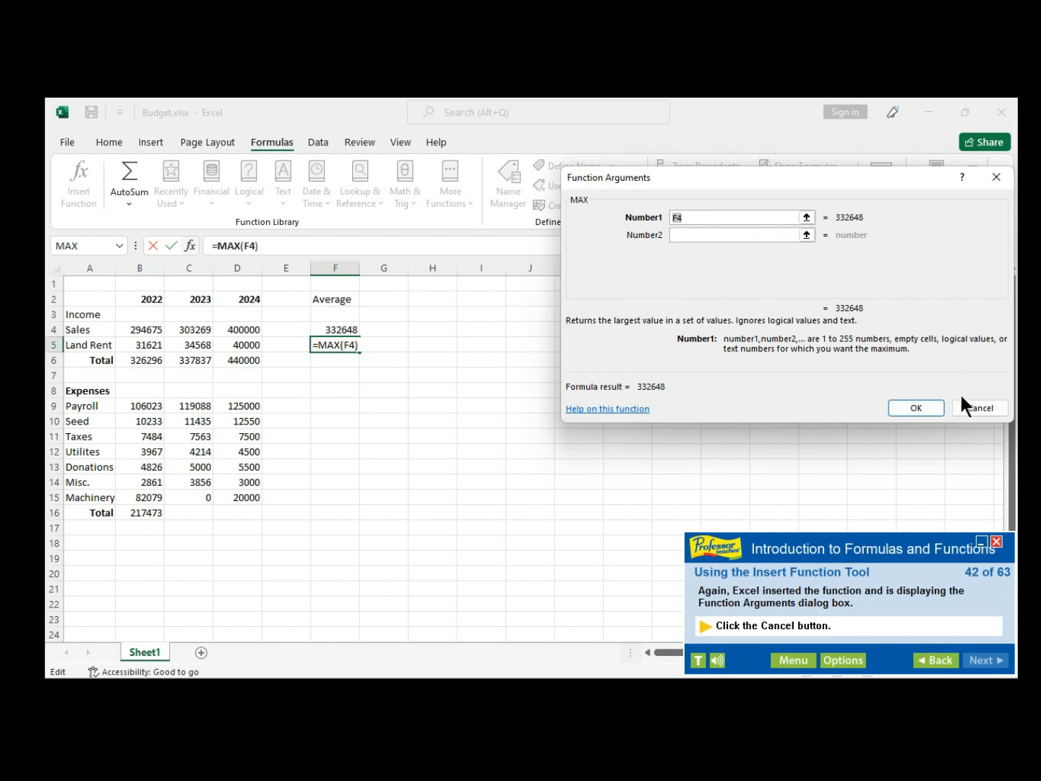
click(980, 409)
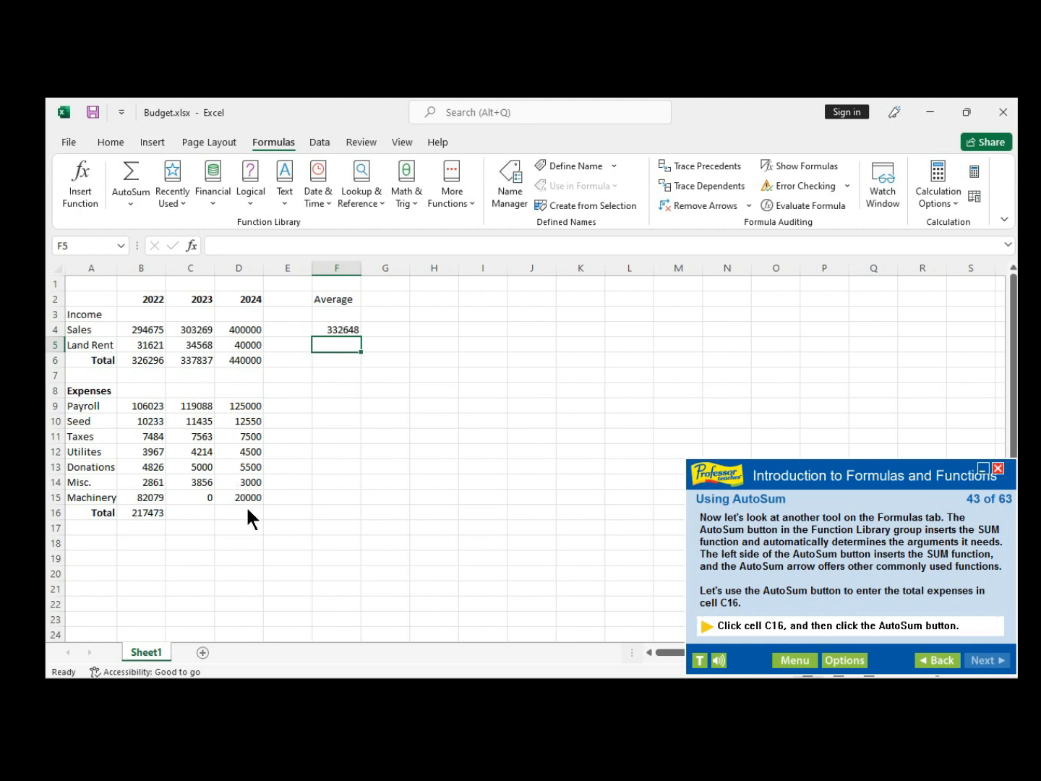
Total the 2023 expenses in cell C16 with AutoSum, using the range C9:C15.
click(198, 516)
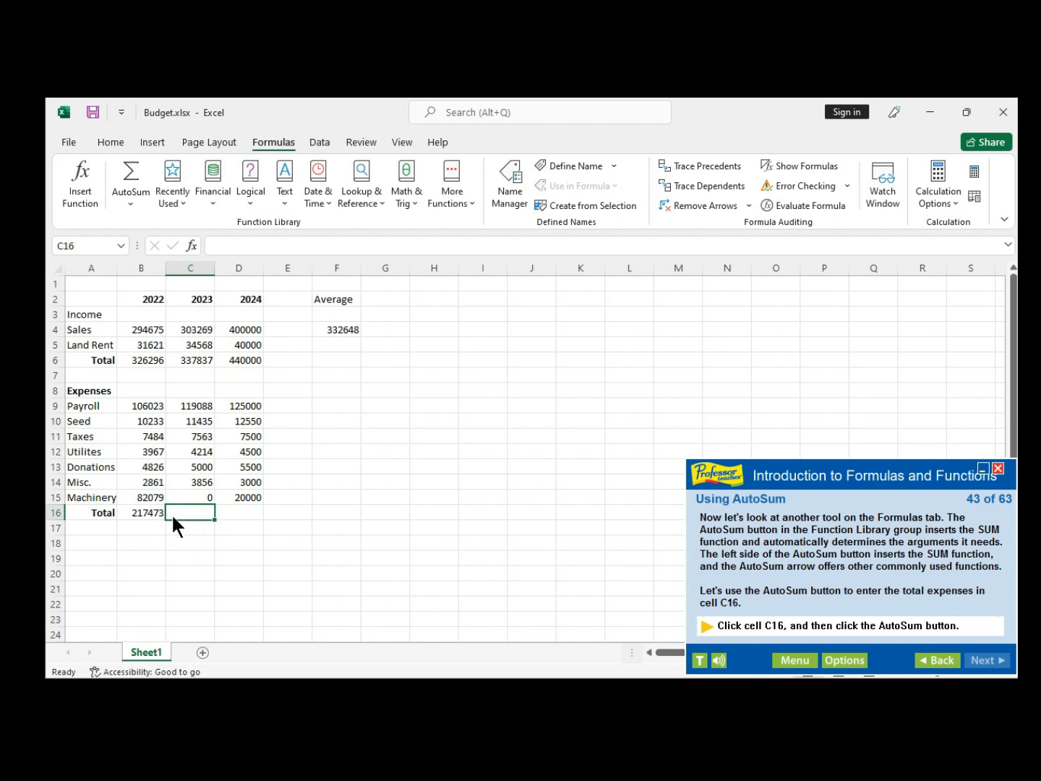
click(131, 181)
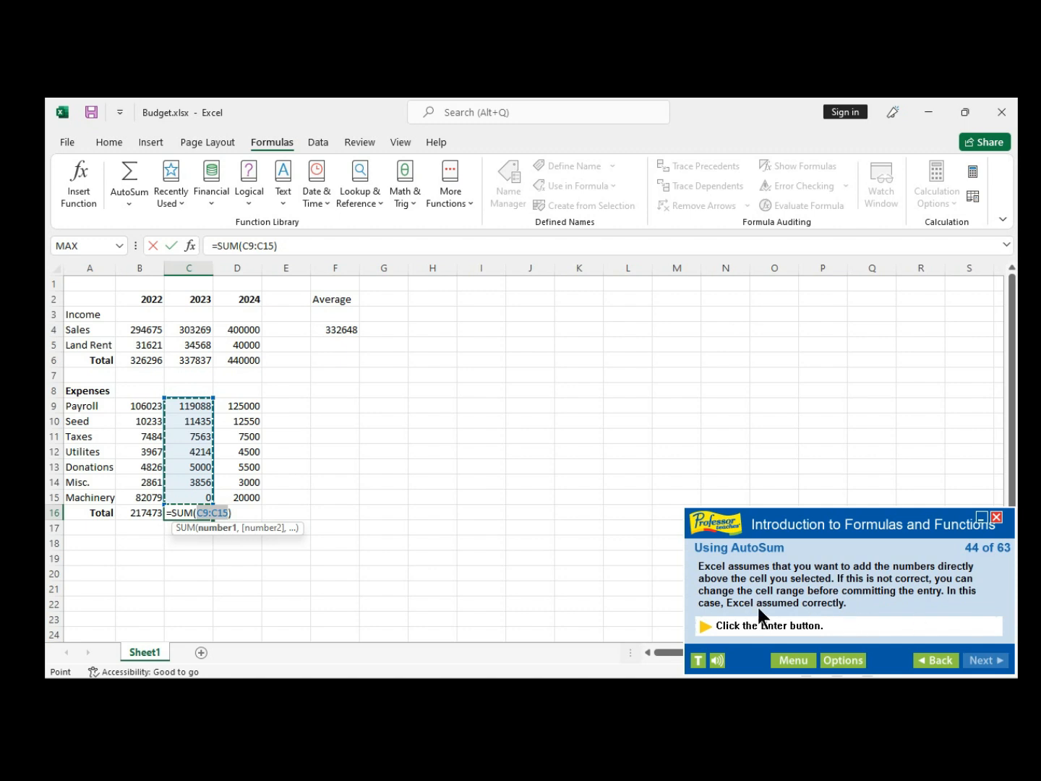
click(791, 675)
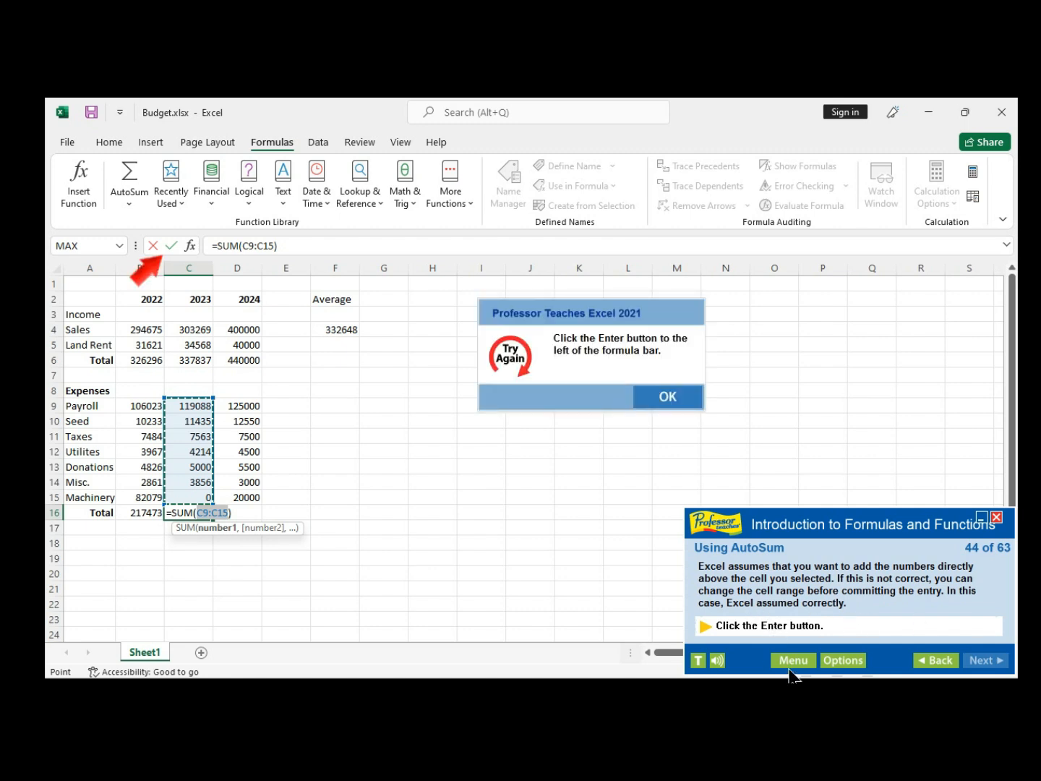
click(696, 399)
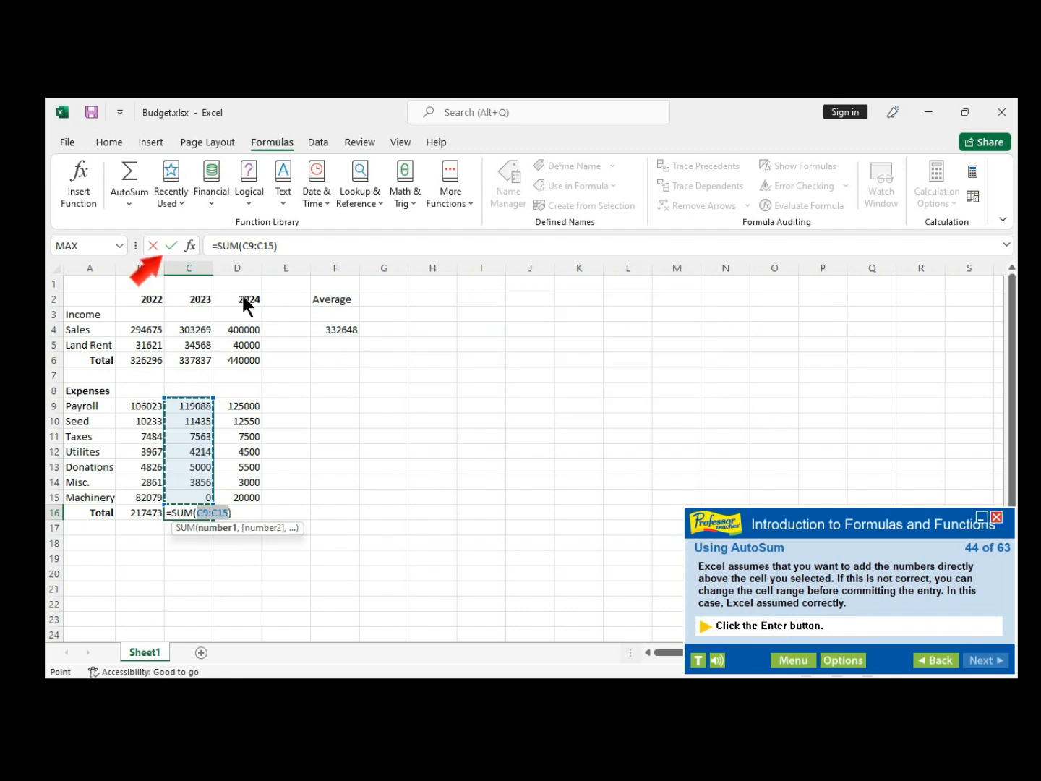
click(171, 246)
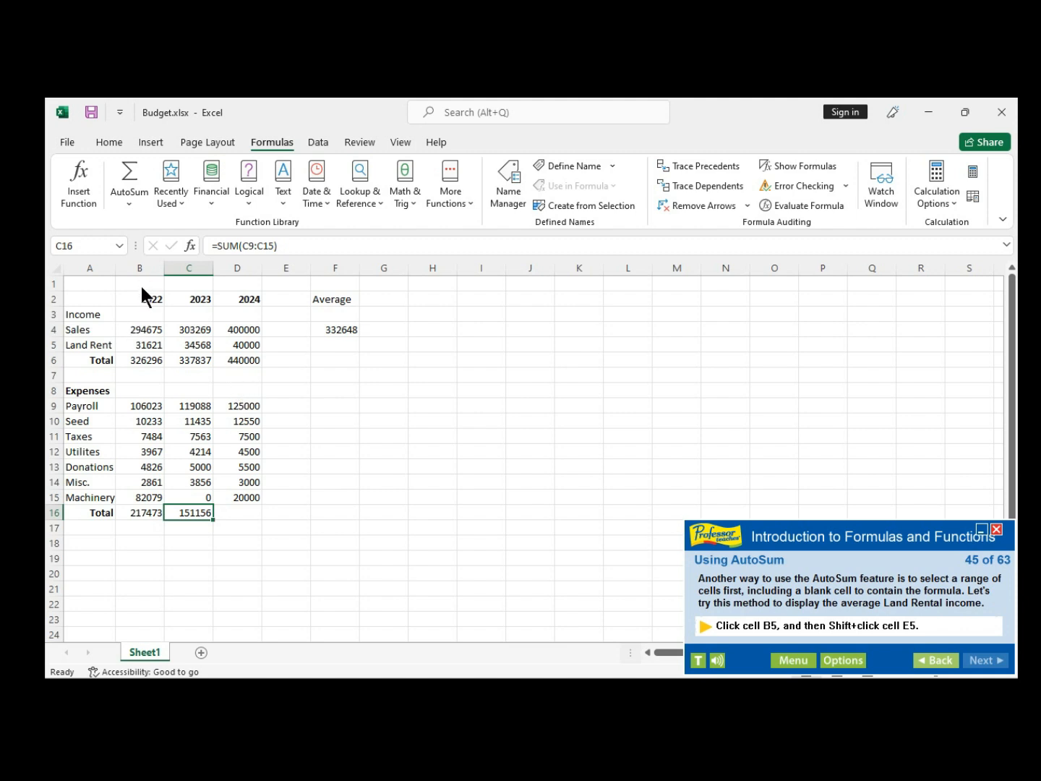
Average the Land Rent values in row 5 with AutoSum, using the selected range B5:E5 so the formula goes in E5.
click(150, 344)
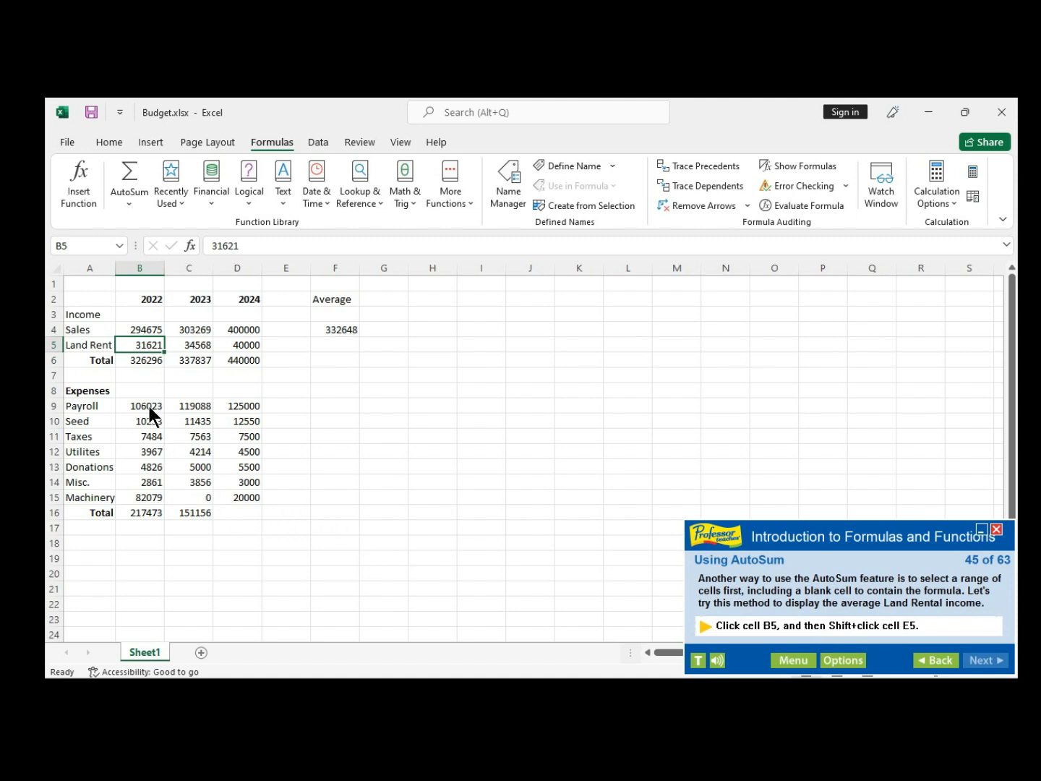
shift+click(284, 342)
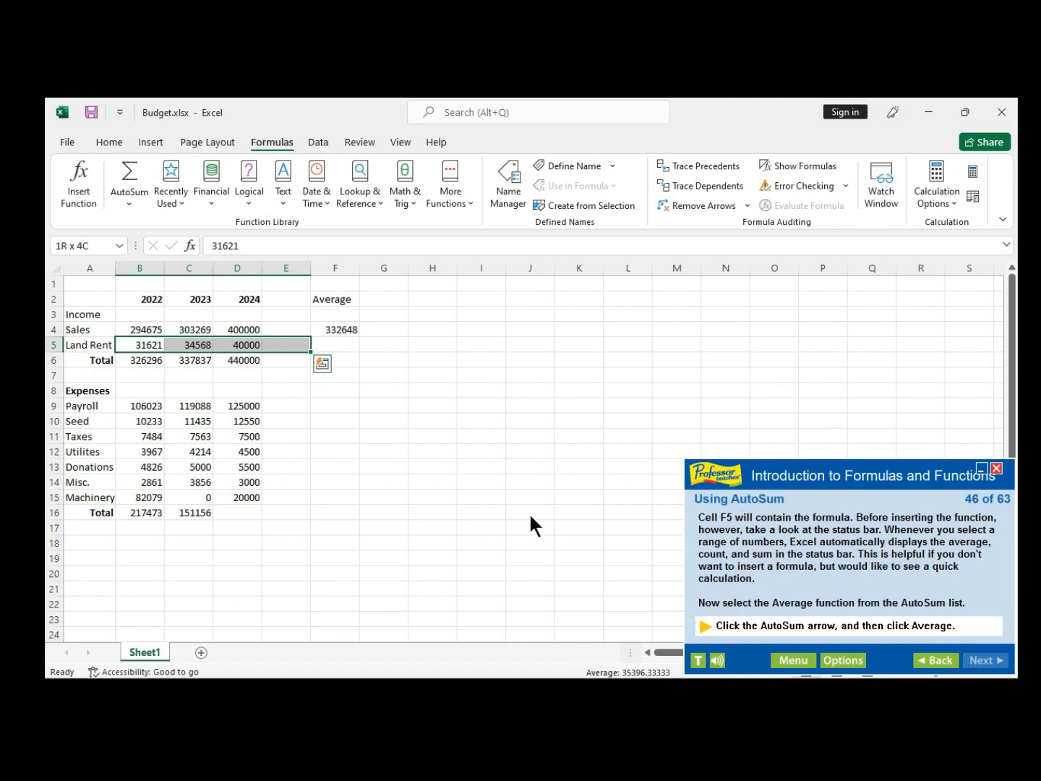
click(131, 203)
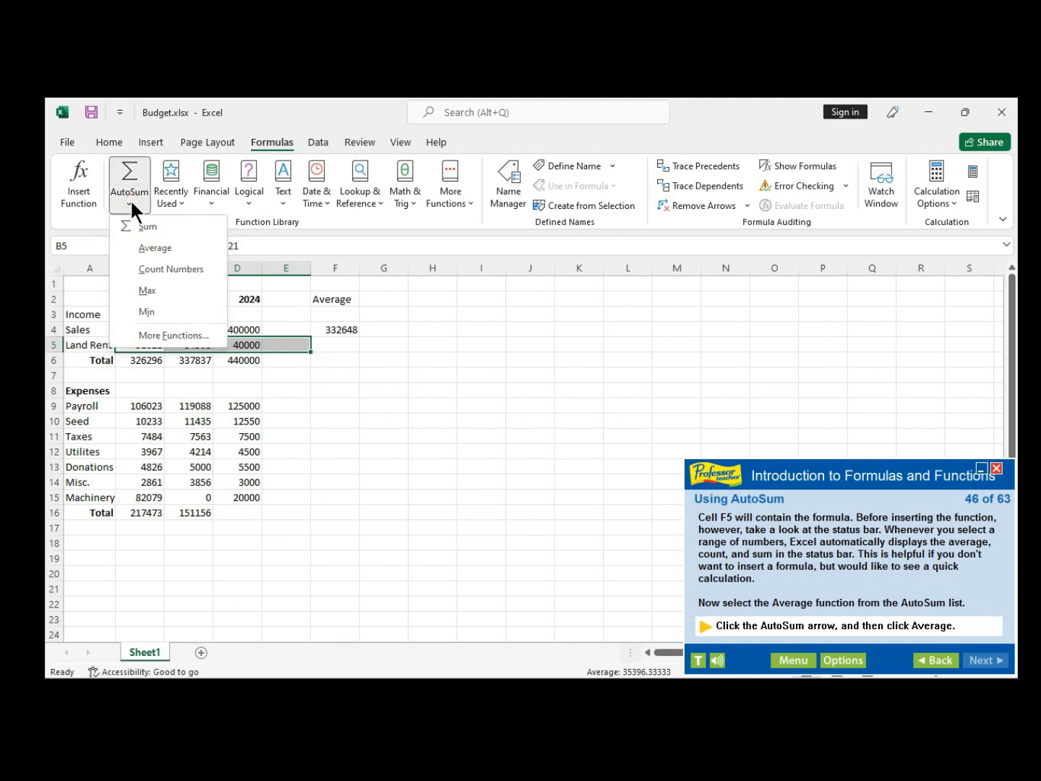
click(152, 248)
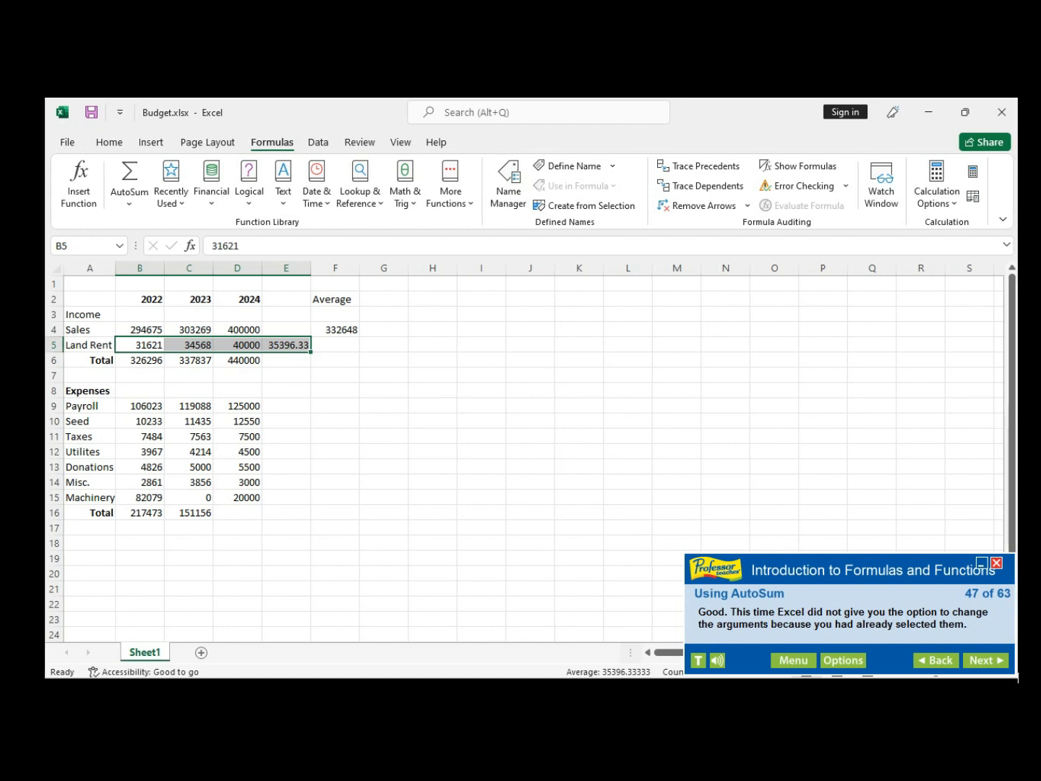
Continue the lesson to the formula-copying exercise and copy the expenses total formula from cell C16 to D16.
click(984, 661)
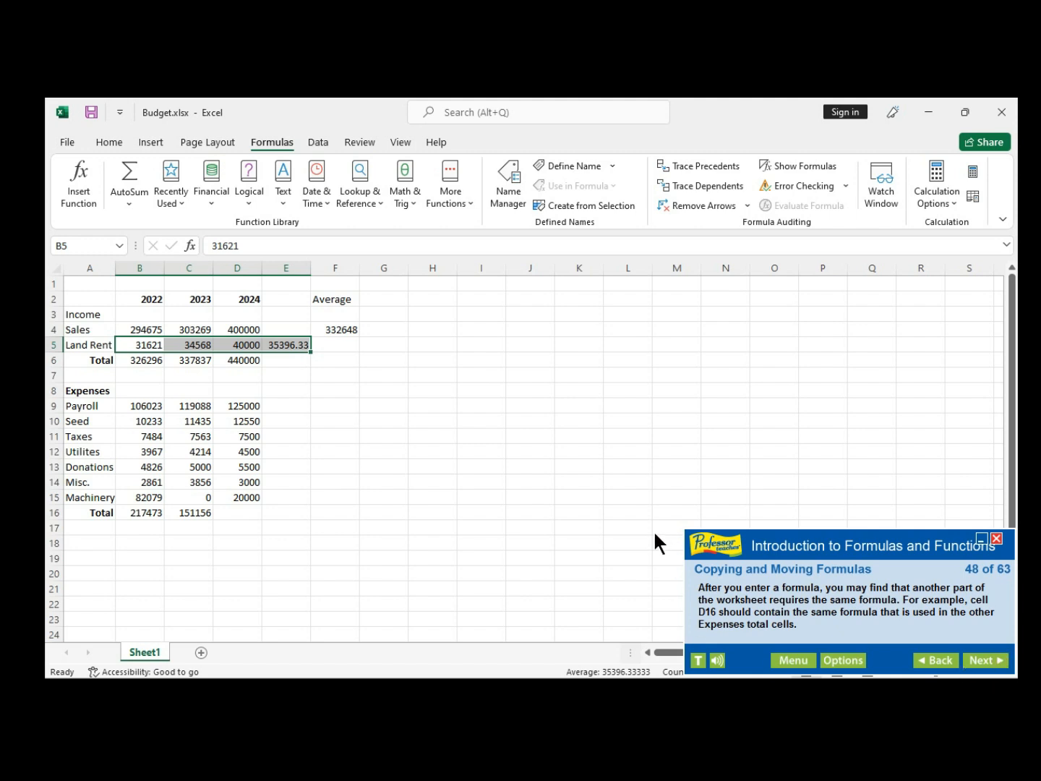
click(984, 663)
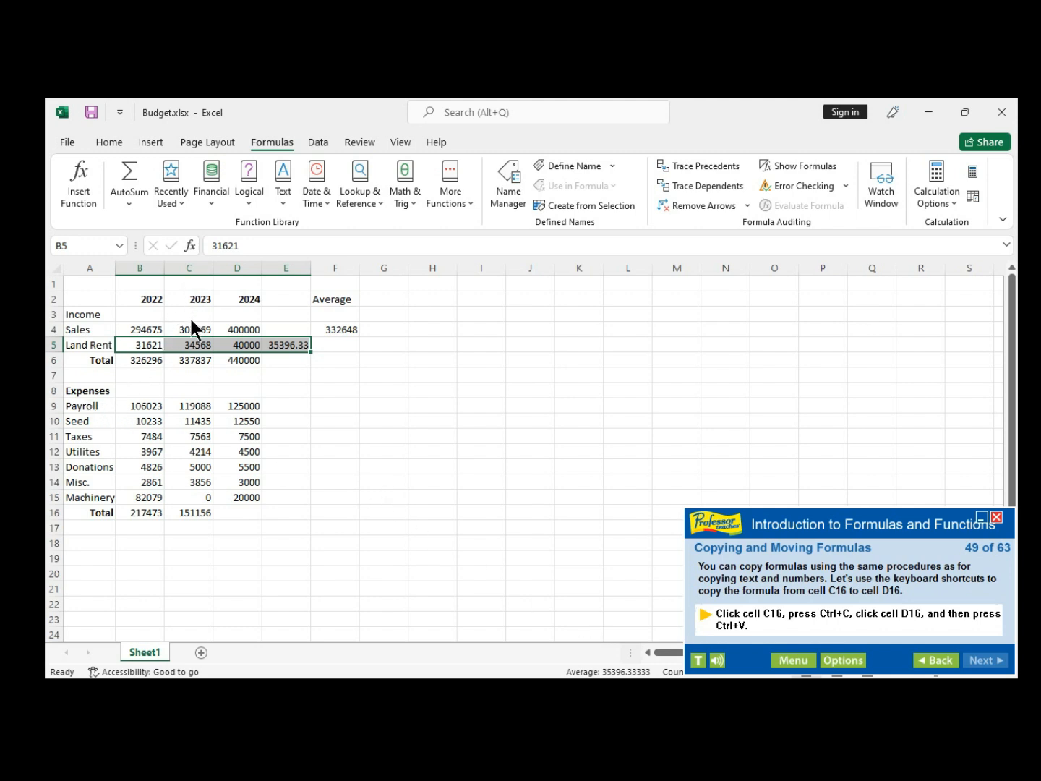
click(193, 515)
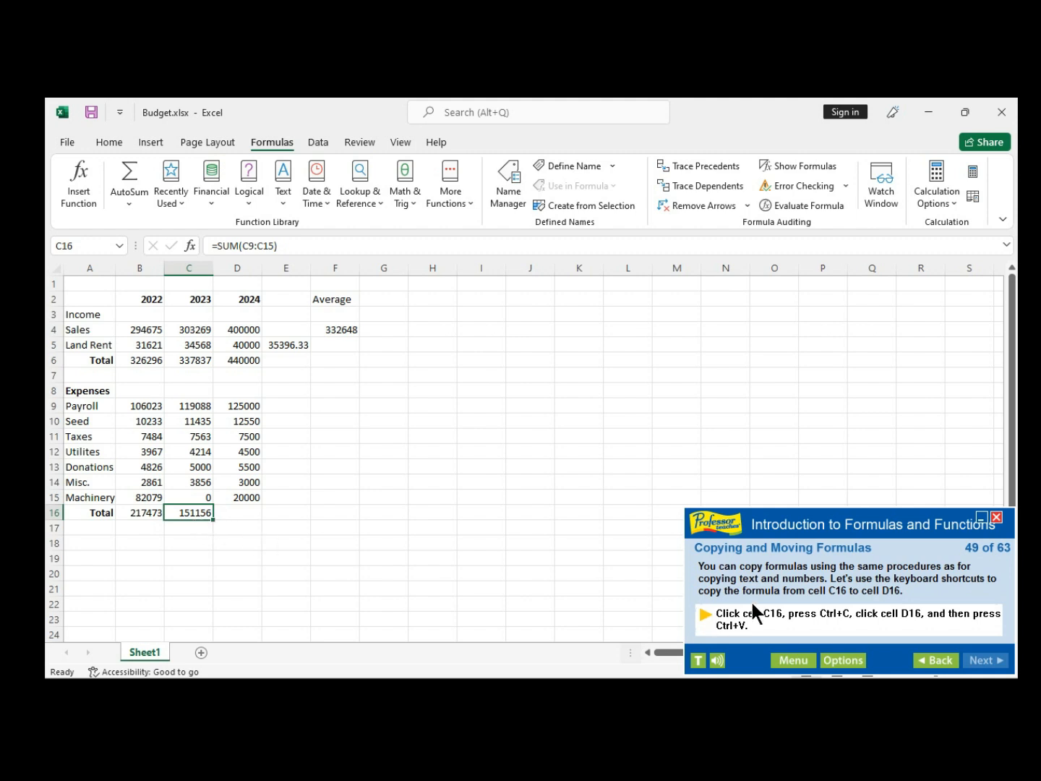
key(ctrl+c)
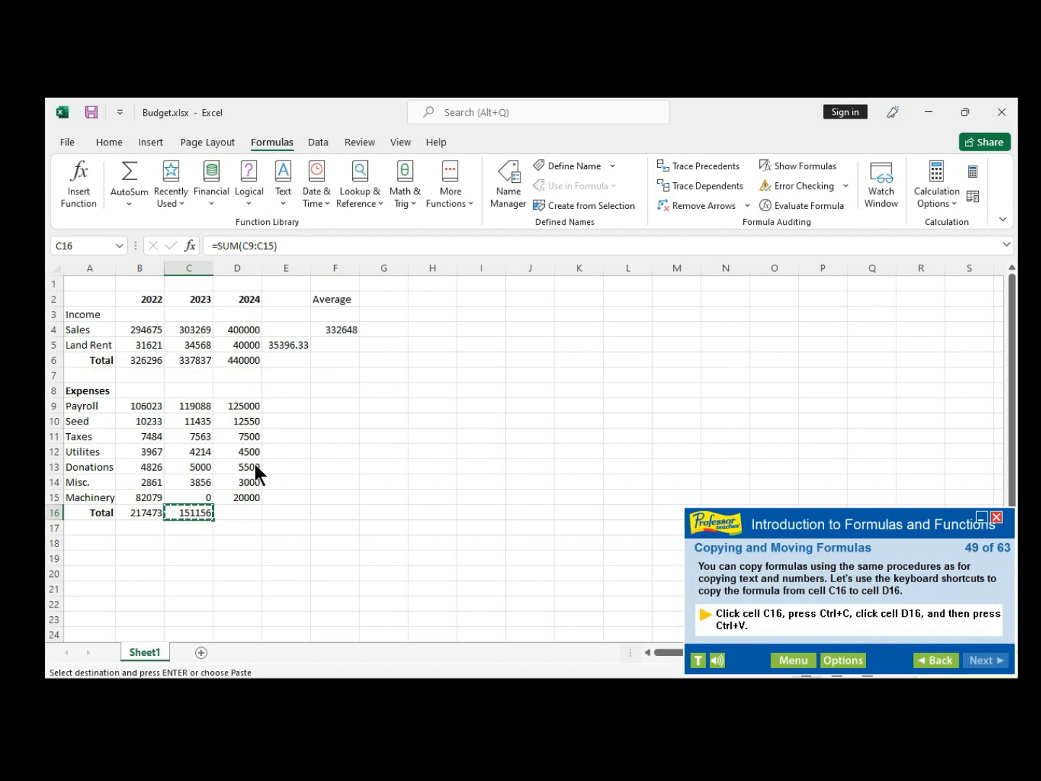
click(249, 514)
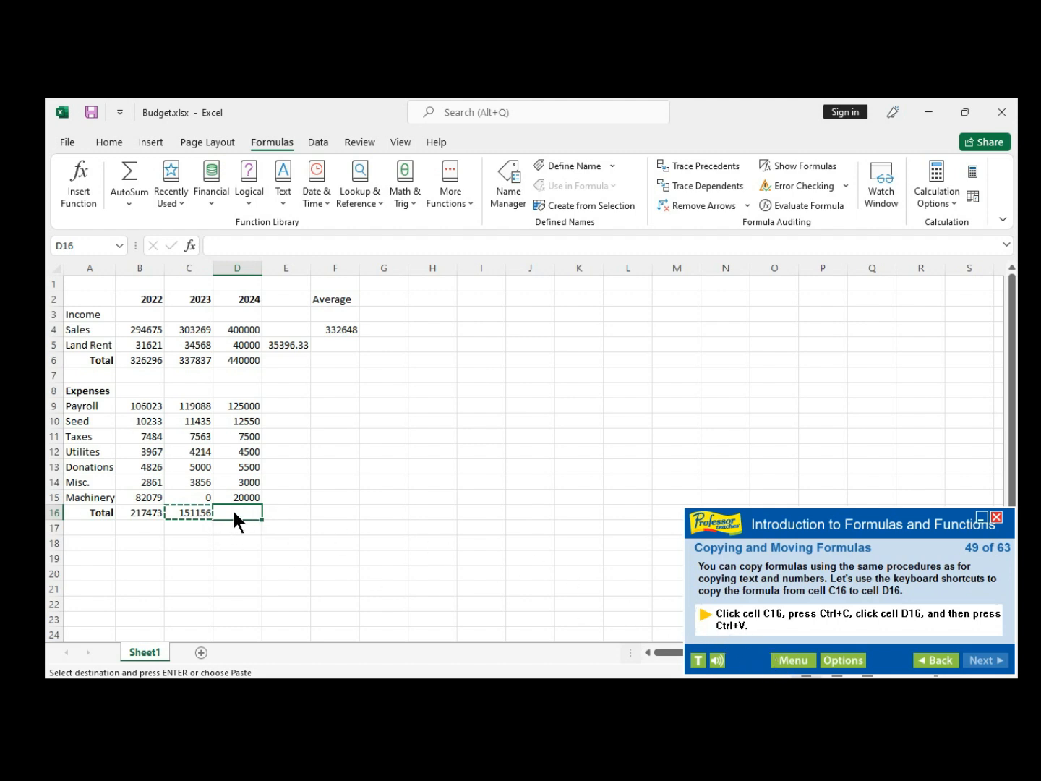
key(ctrl+v)
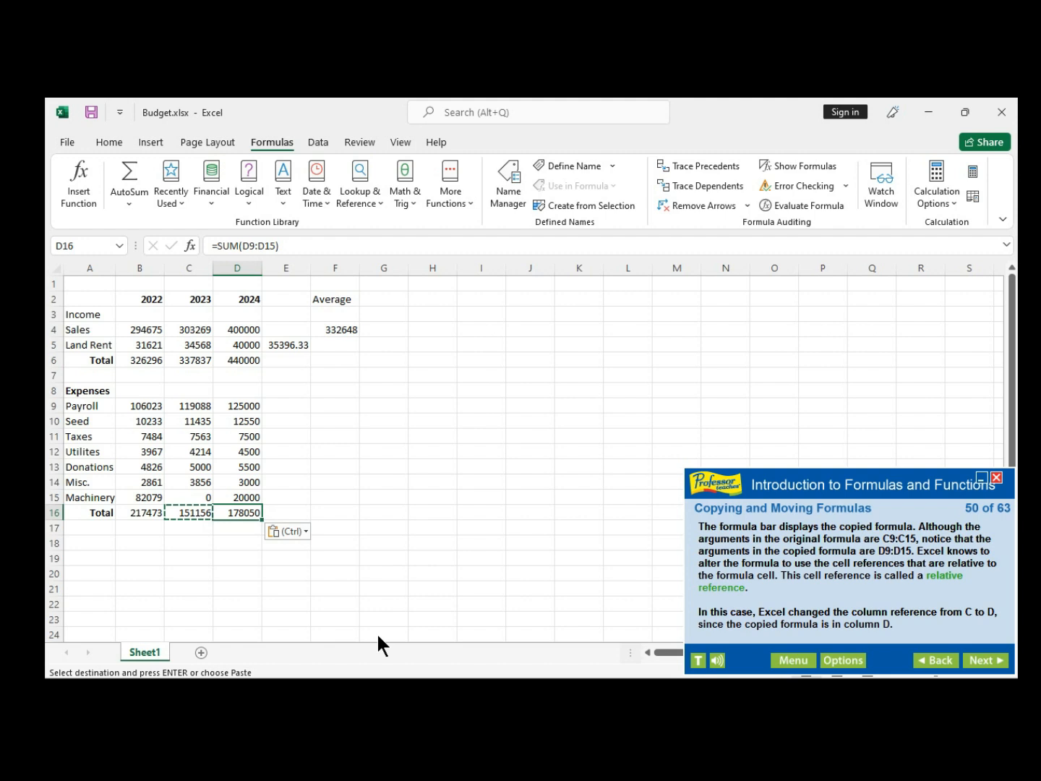
Continue the lesson and copy the average formula from cell F4 into the expense rows F9:F15.
click(979, 660)
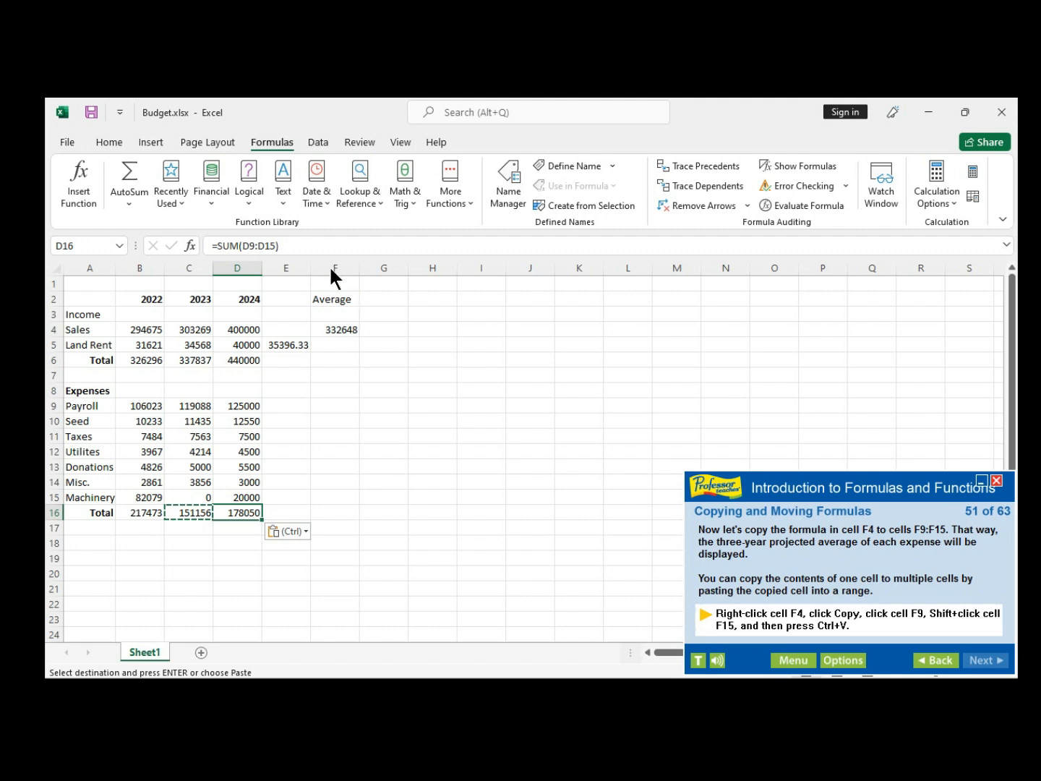
click(342, 333)
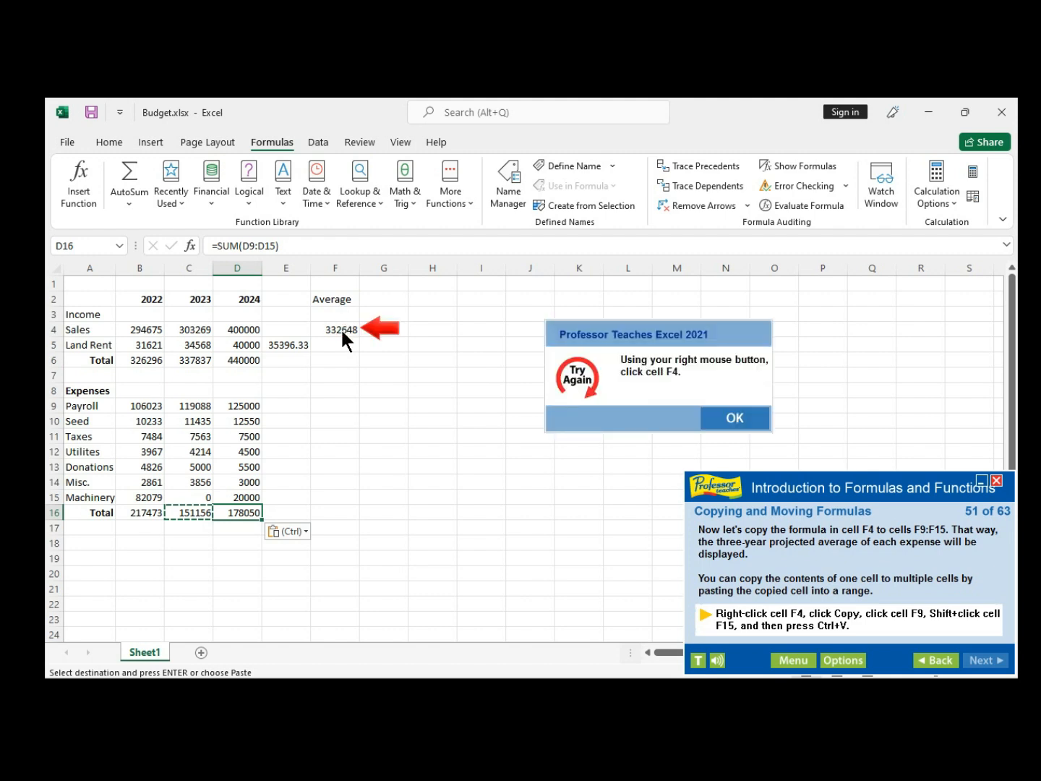
click(729, 417)
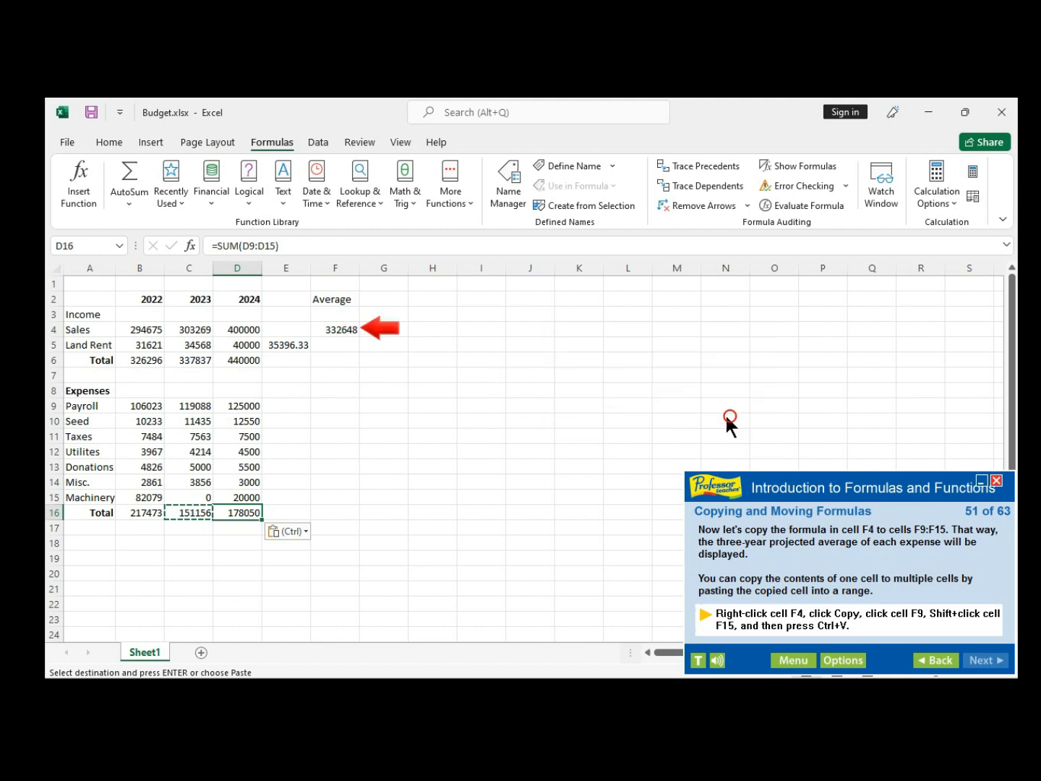
right_click(346, 330)
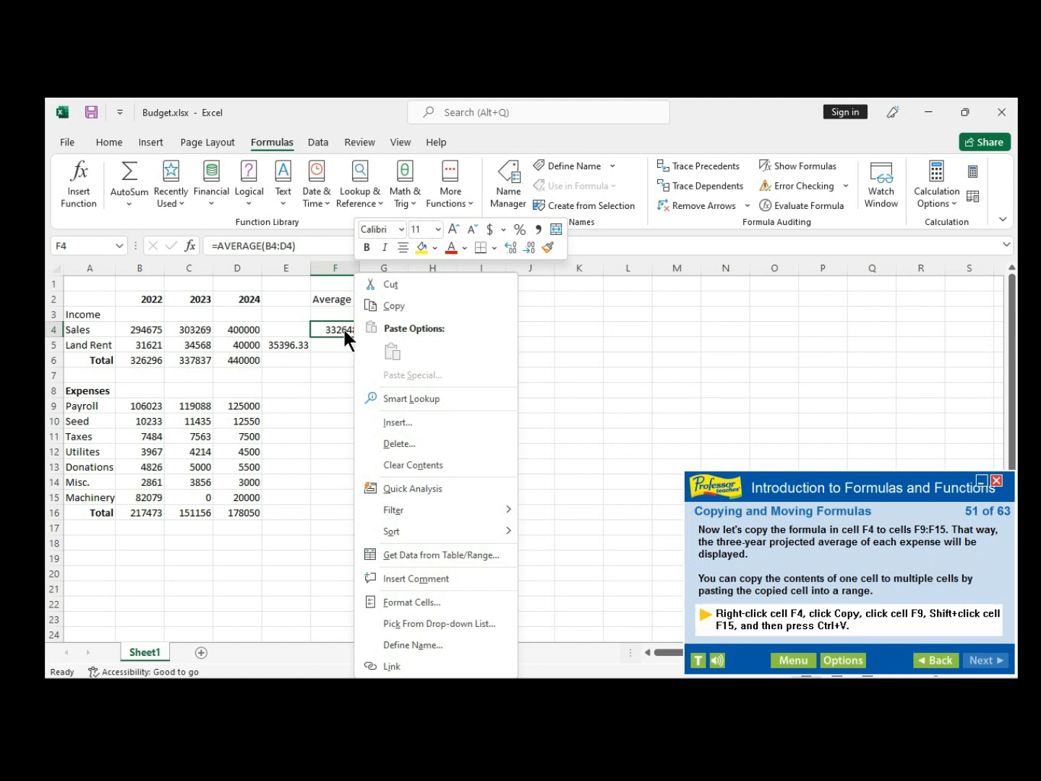
click(395, 307)
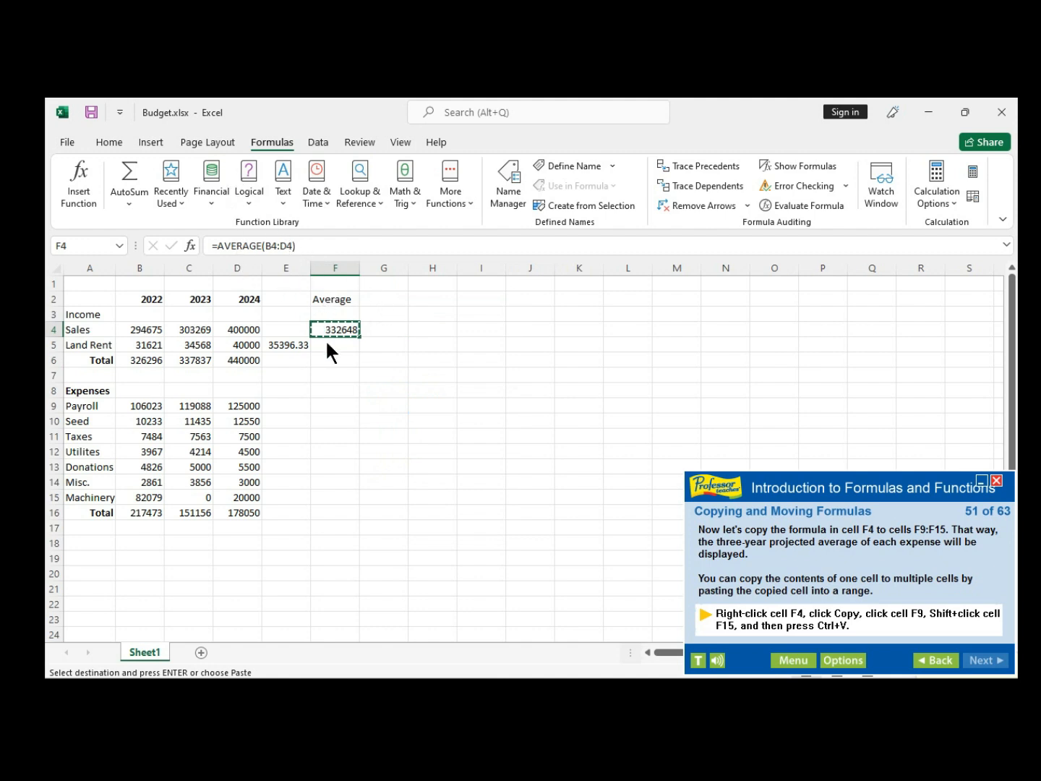
click(339, 405)
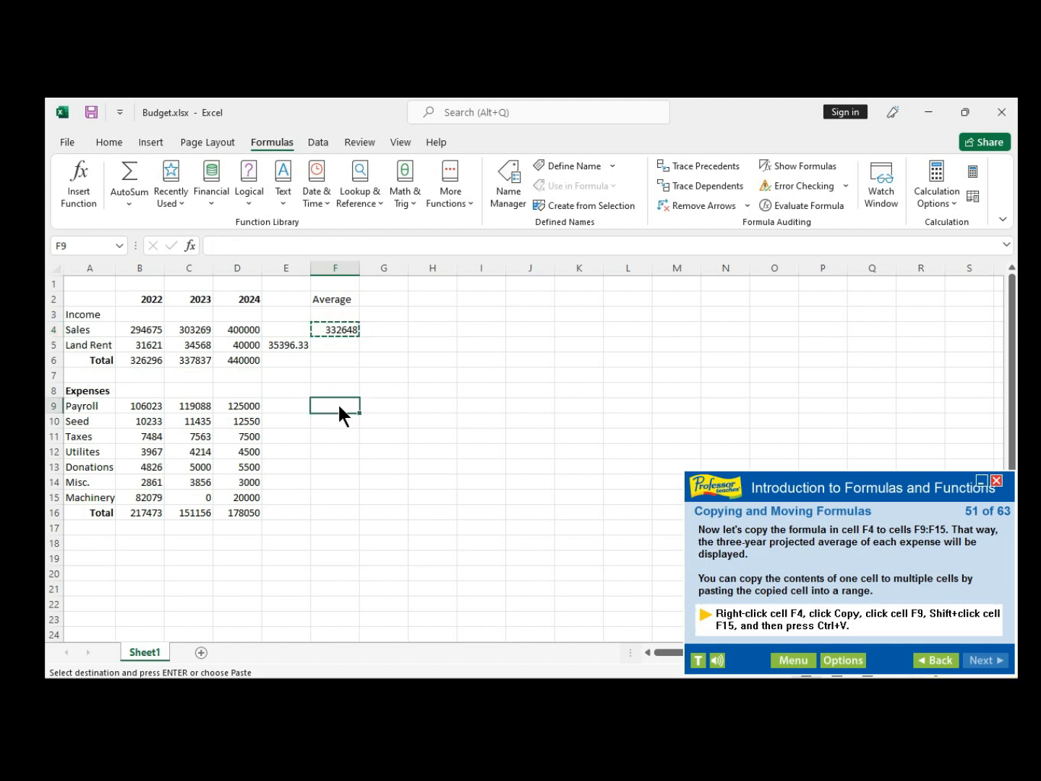
shift+click(339, 498)
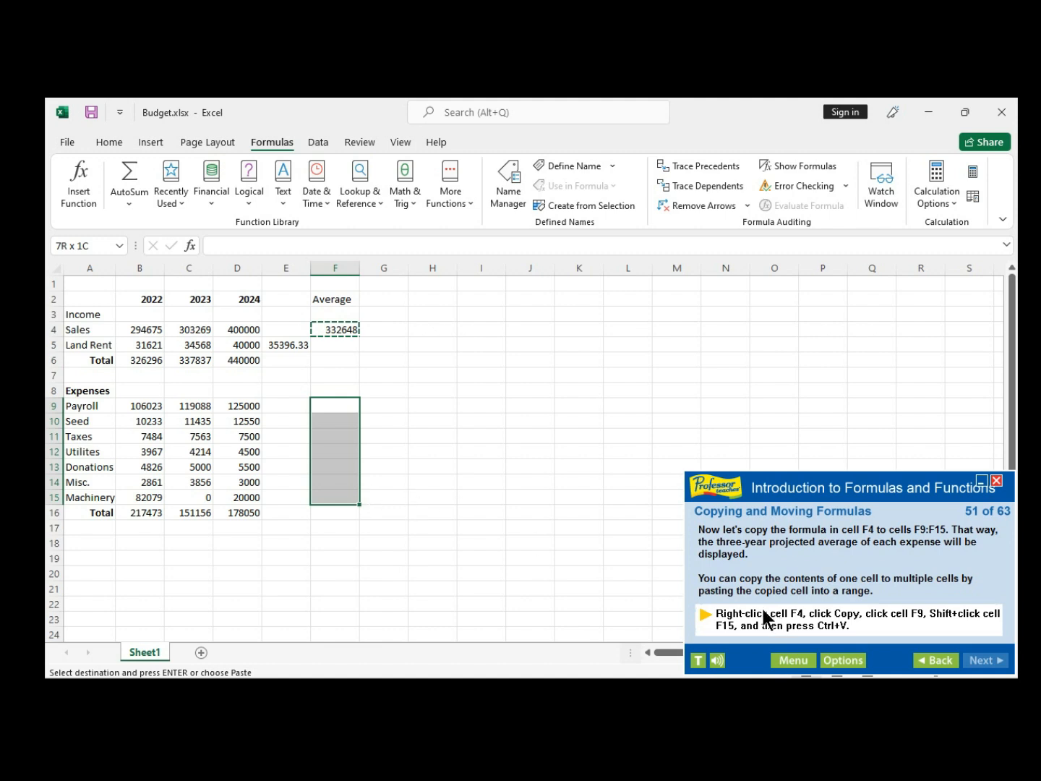
key(ctrl+v)
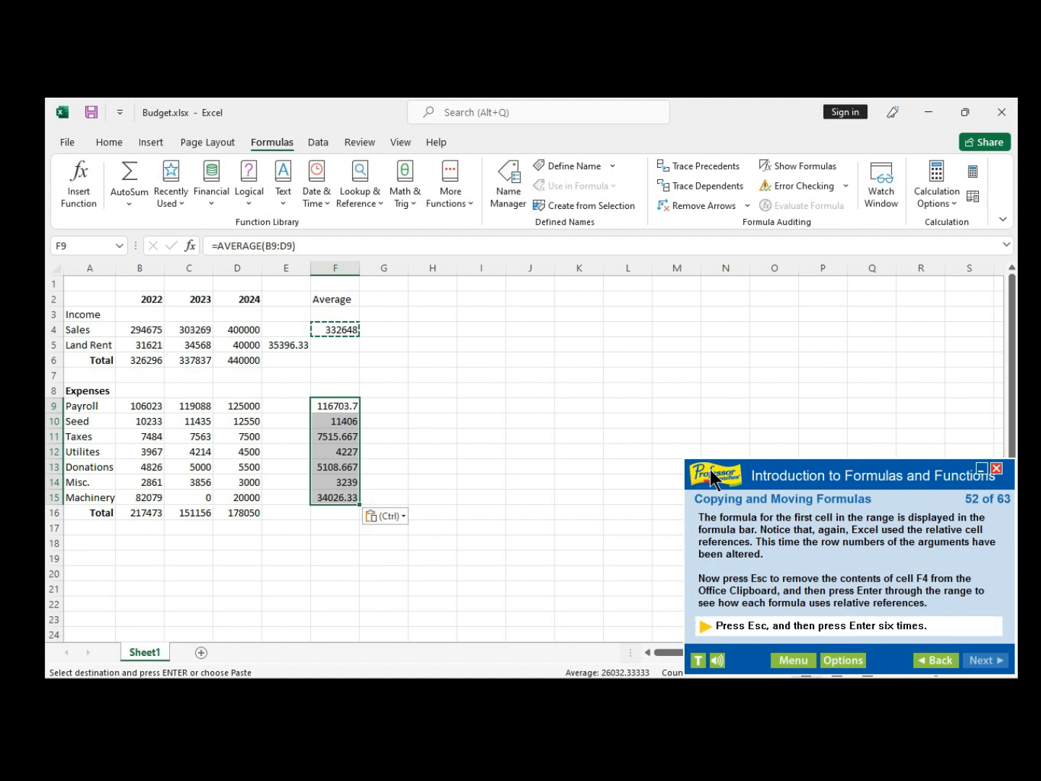
Clear the copy marquee from F4 and step through the pasted range F9:F15 to examine each formula's relative references.
key(Escape)
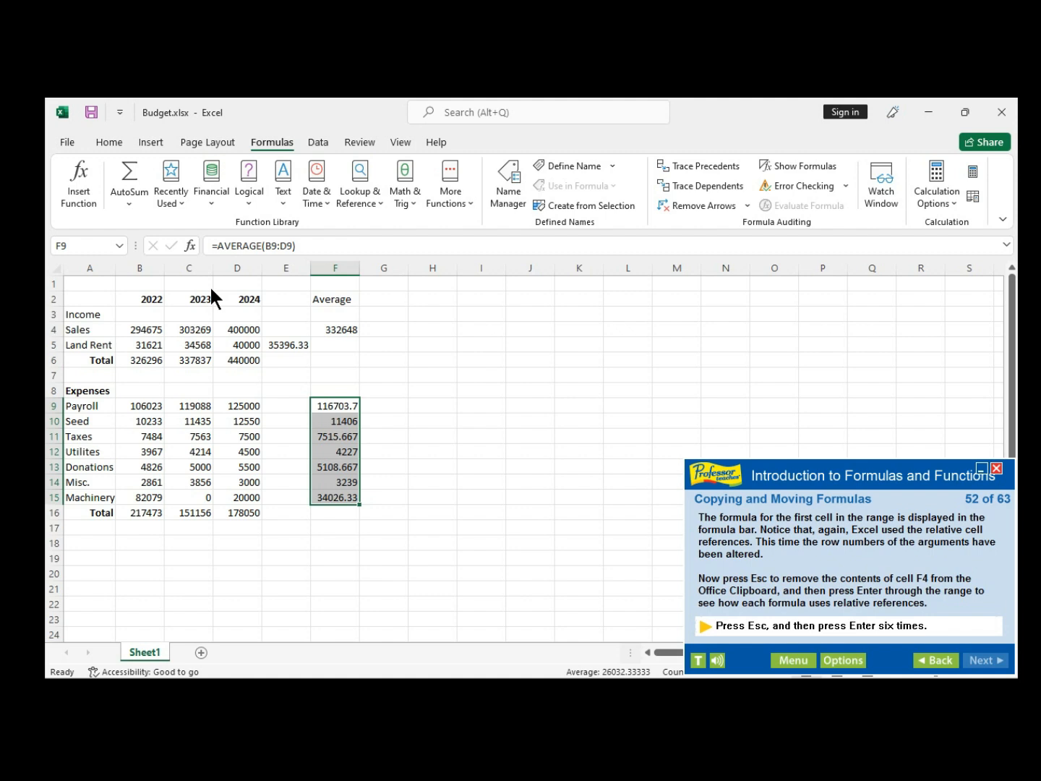
key(Return)
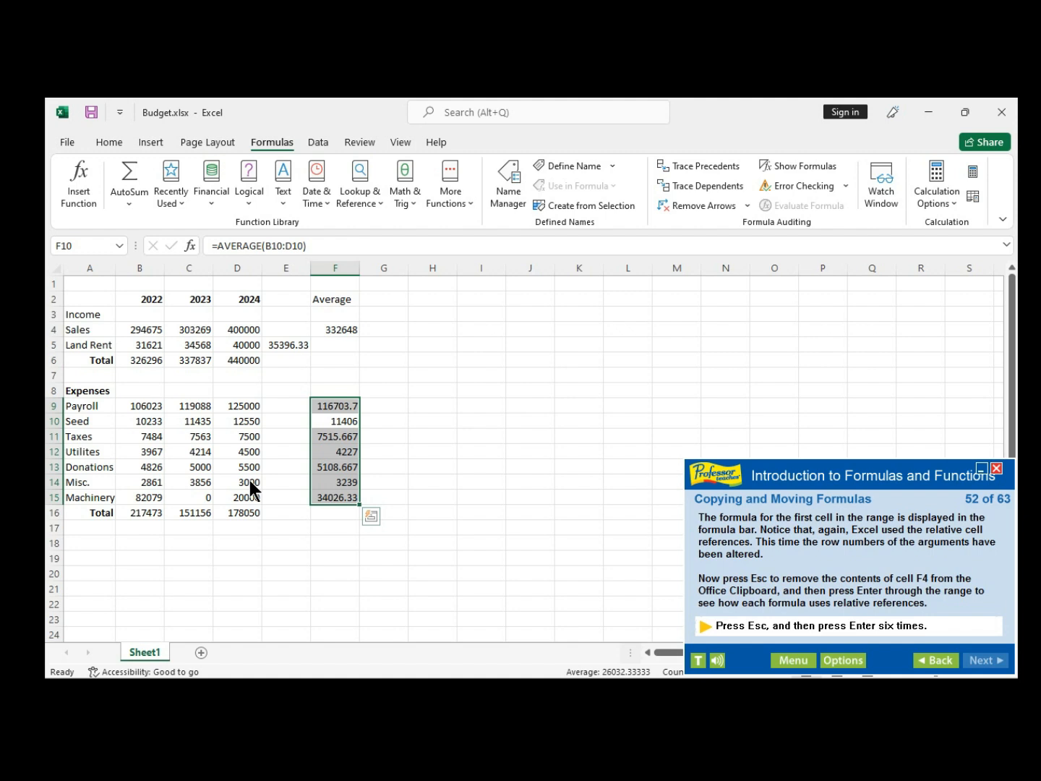
key(Return)
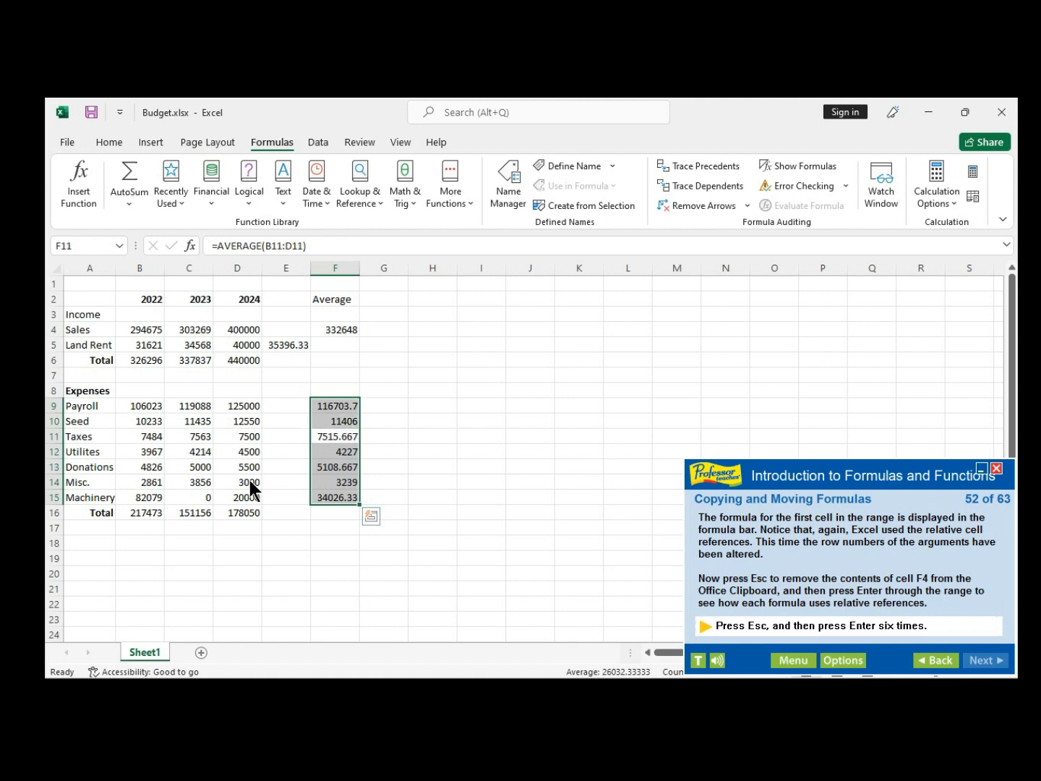
key(Return)
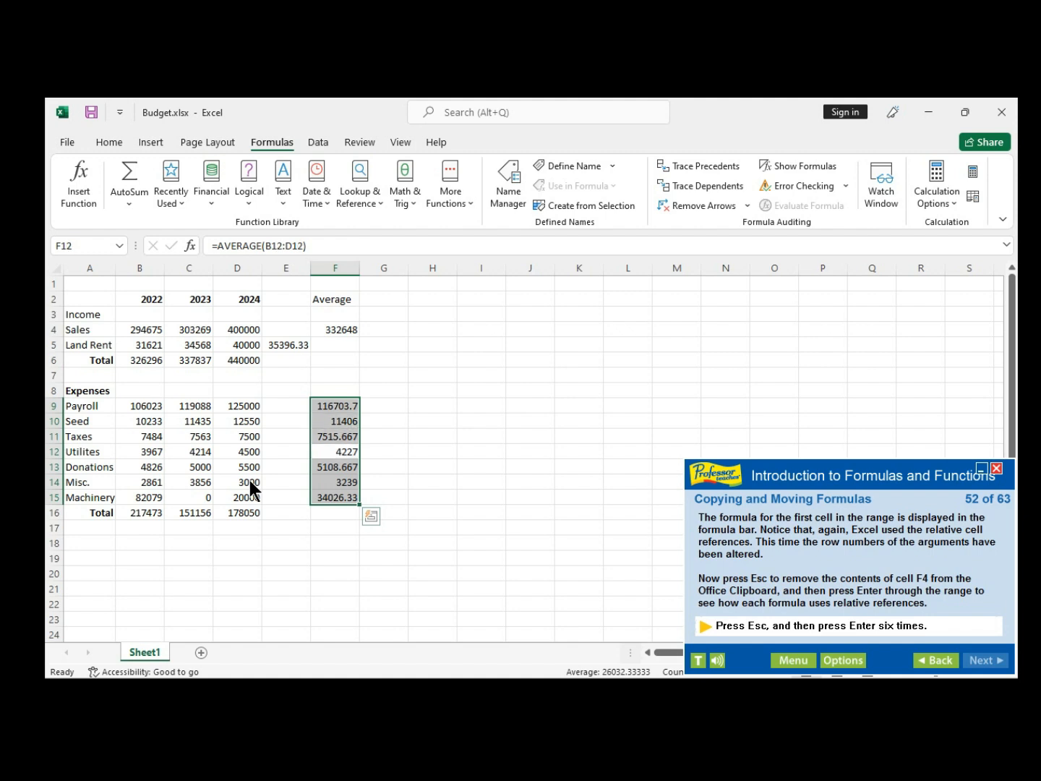
key(Return)
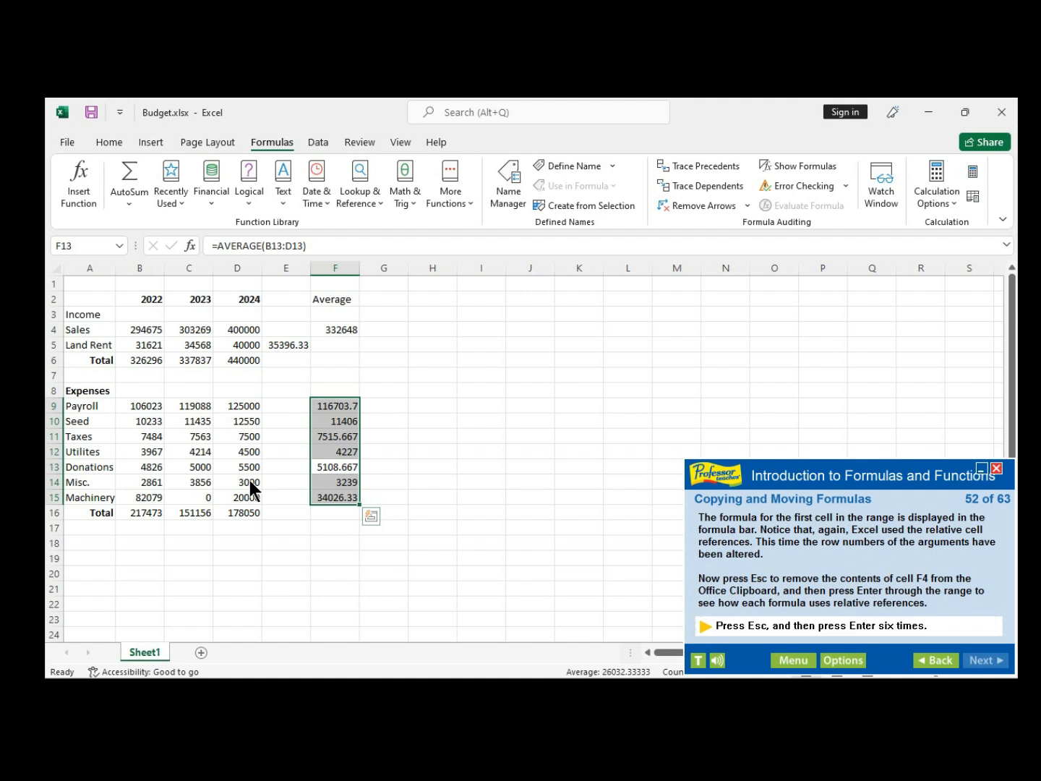
key(Return)
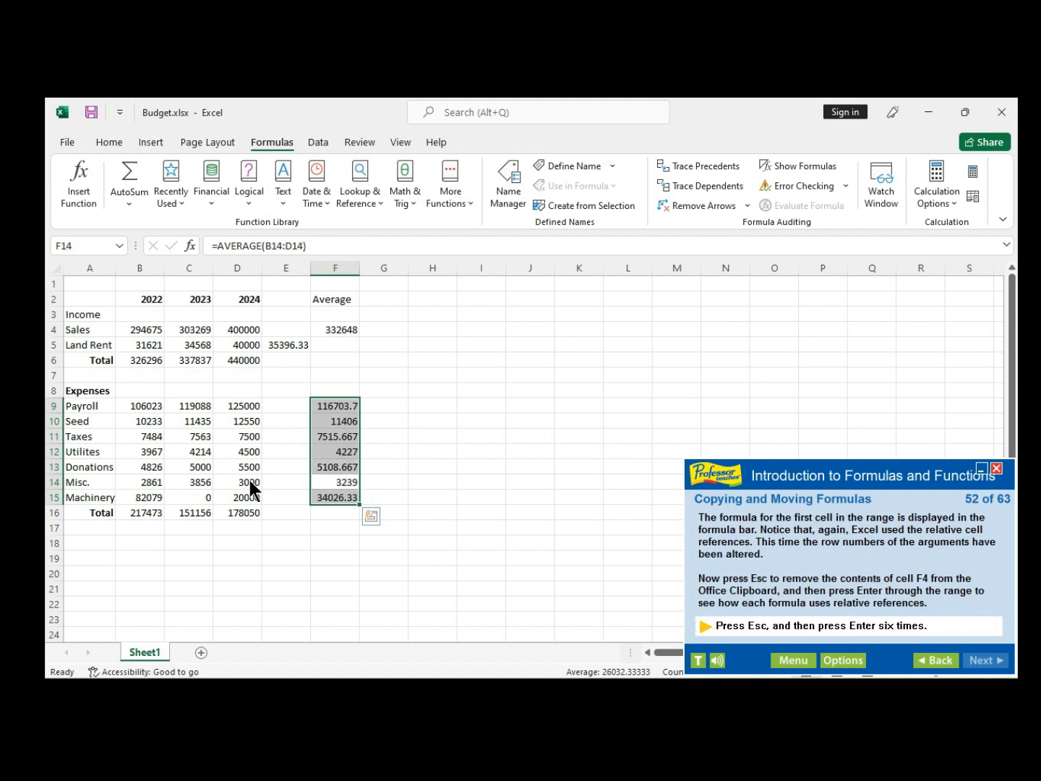
key(Return)
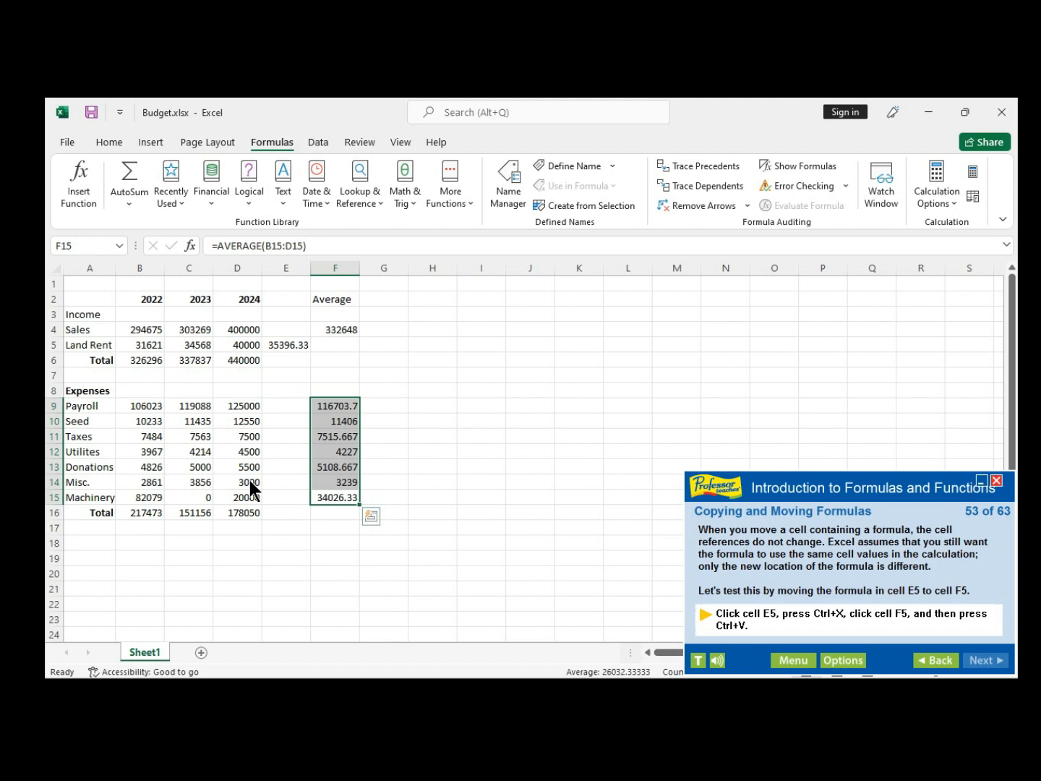
Move the Land Rent average formula from cell E5 to F5 by cutting and pasting.
click(289, 346)
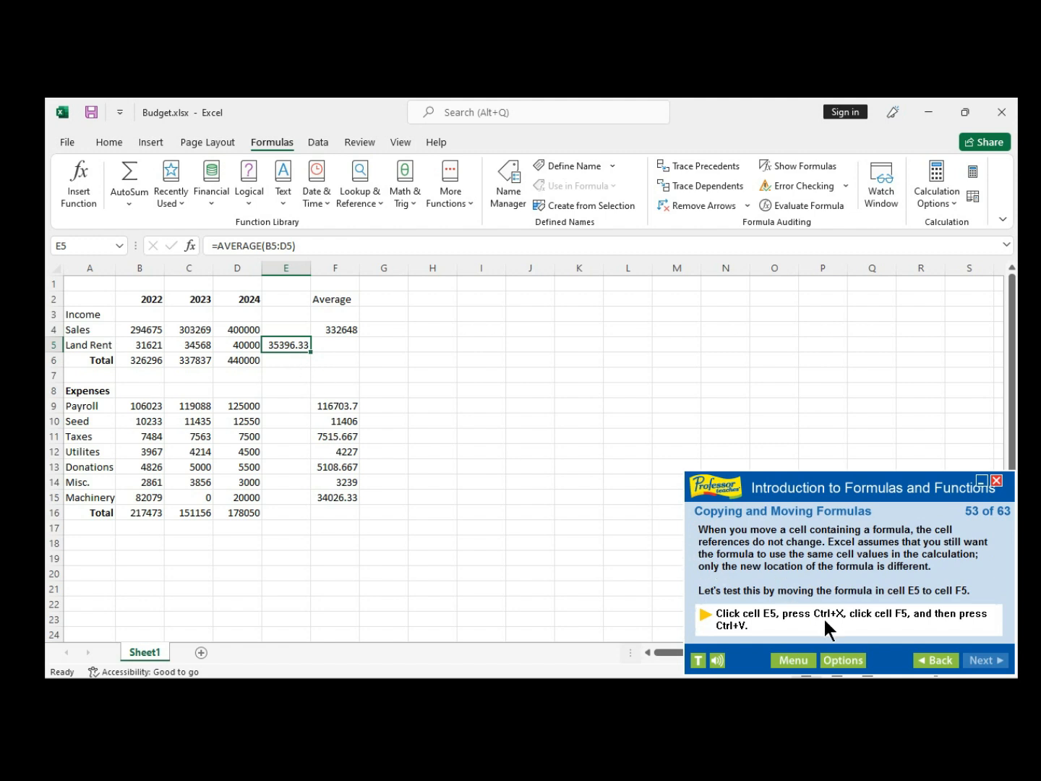
key(ctrl+x)
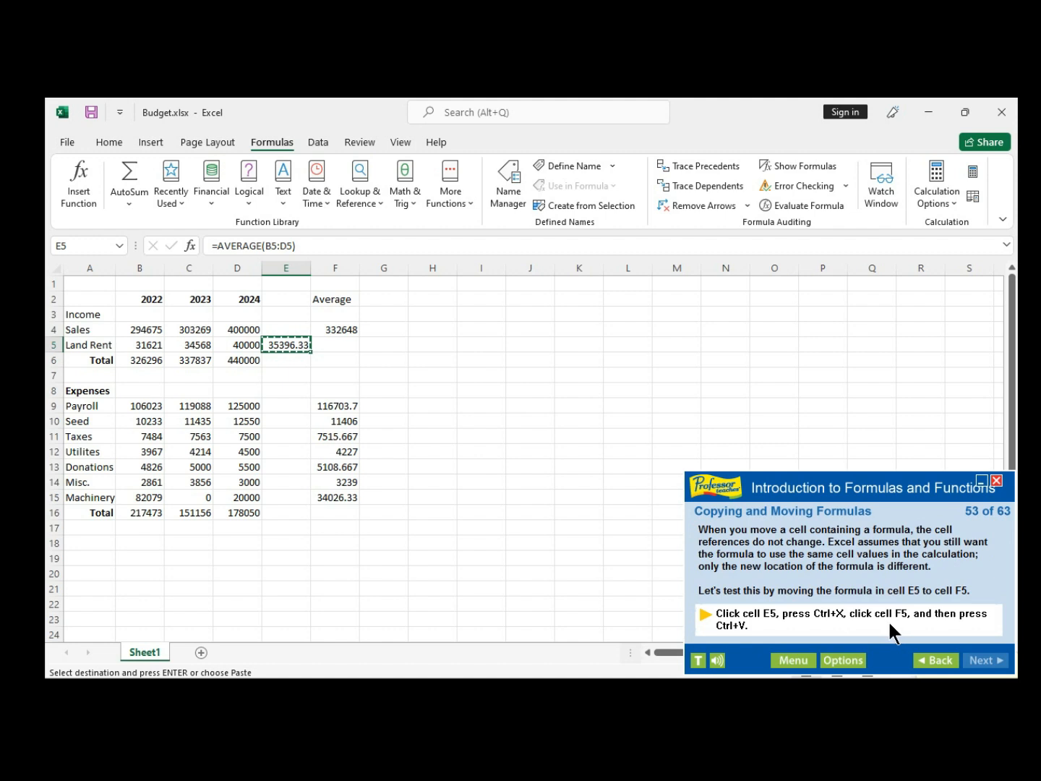
click(333, 344)
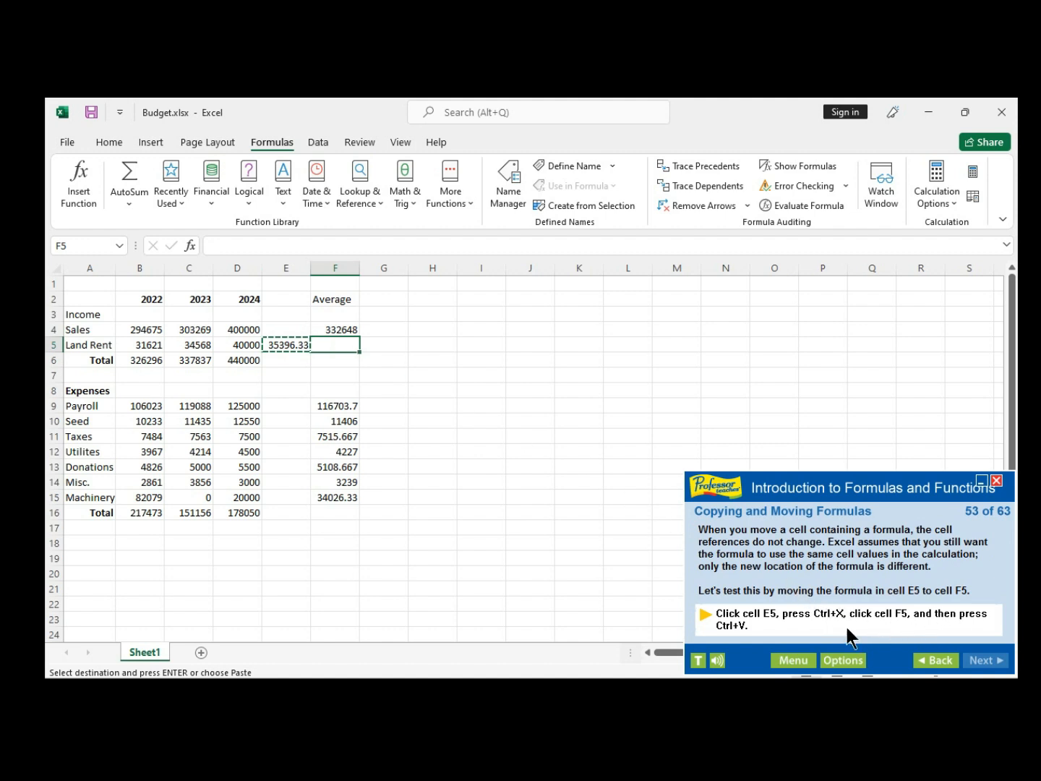
key(ctrl+v)
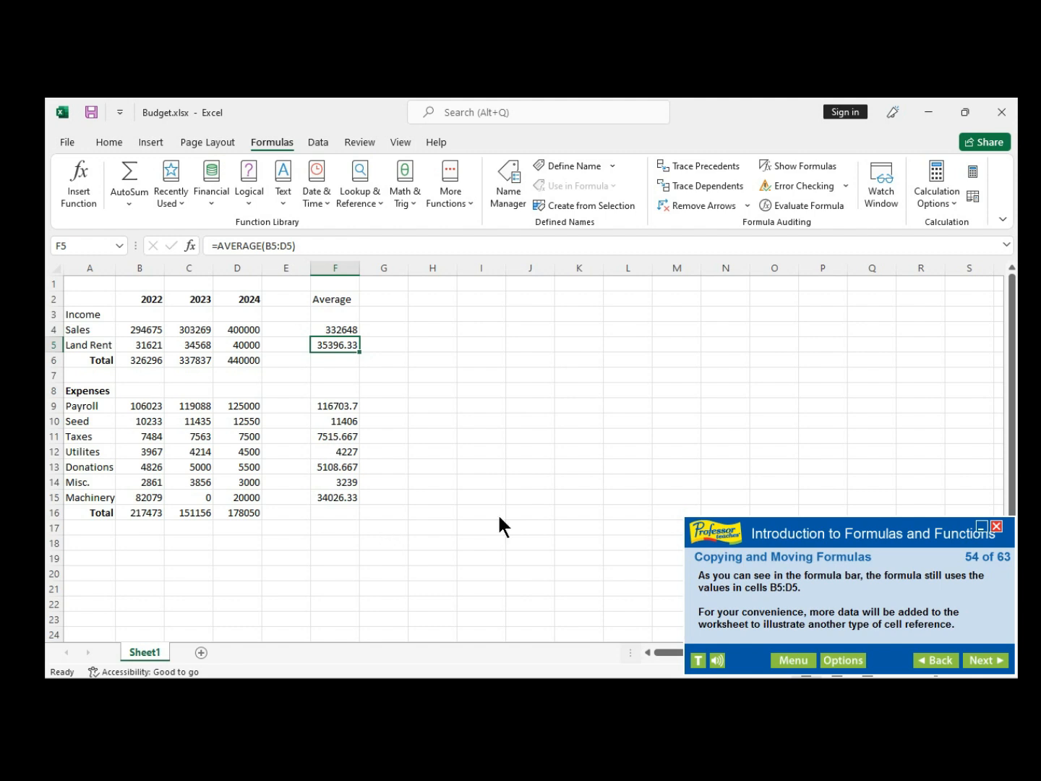
Continue the lesson through the absolute-reference pages and fill the savings formula from cell B18 across to D18.
click(988, 662)
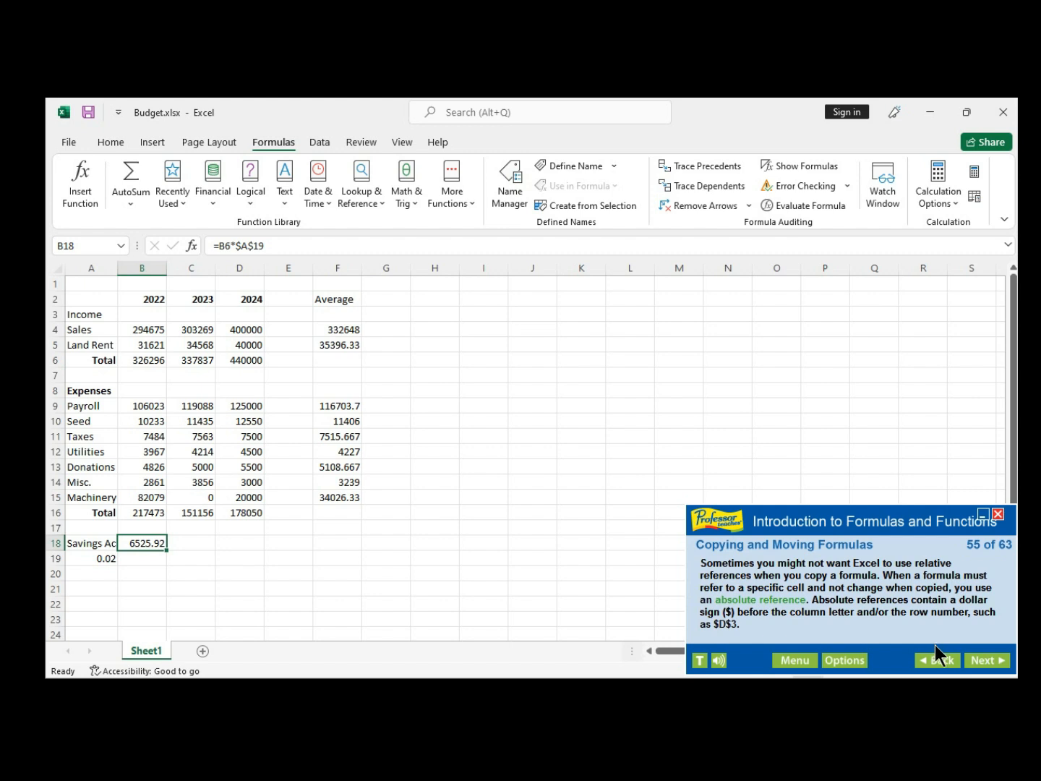
click(986, 660)
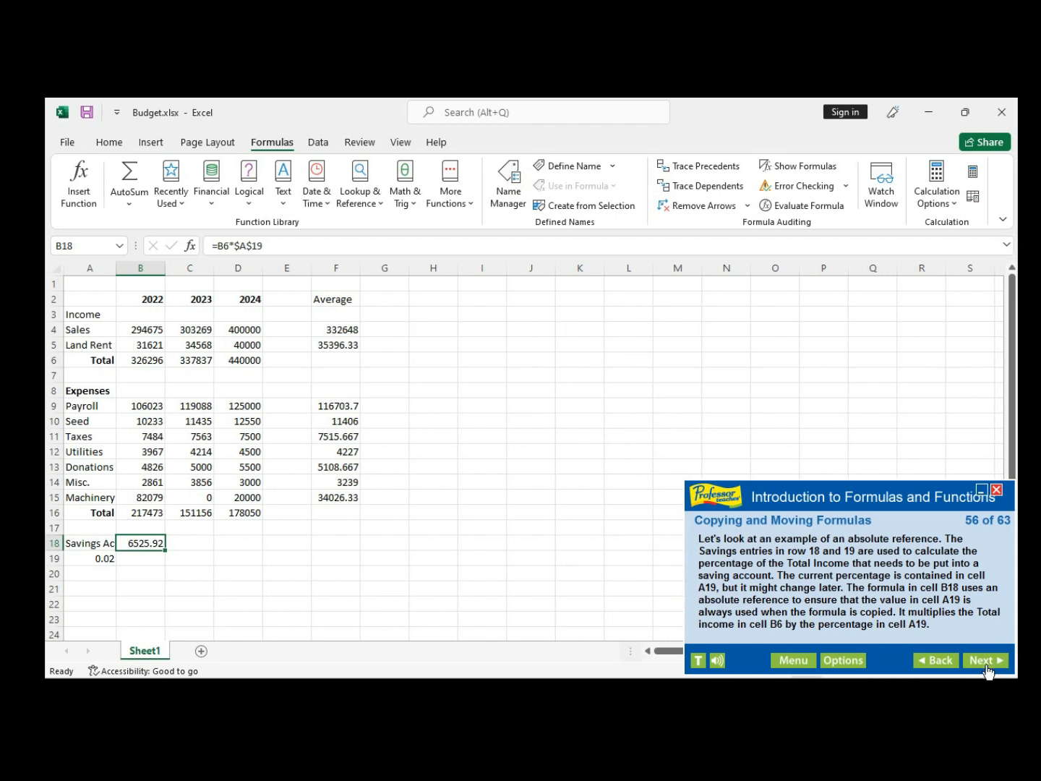
click(988, 660)
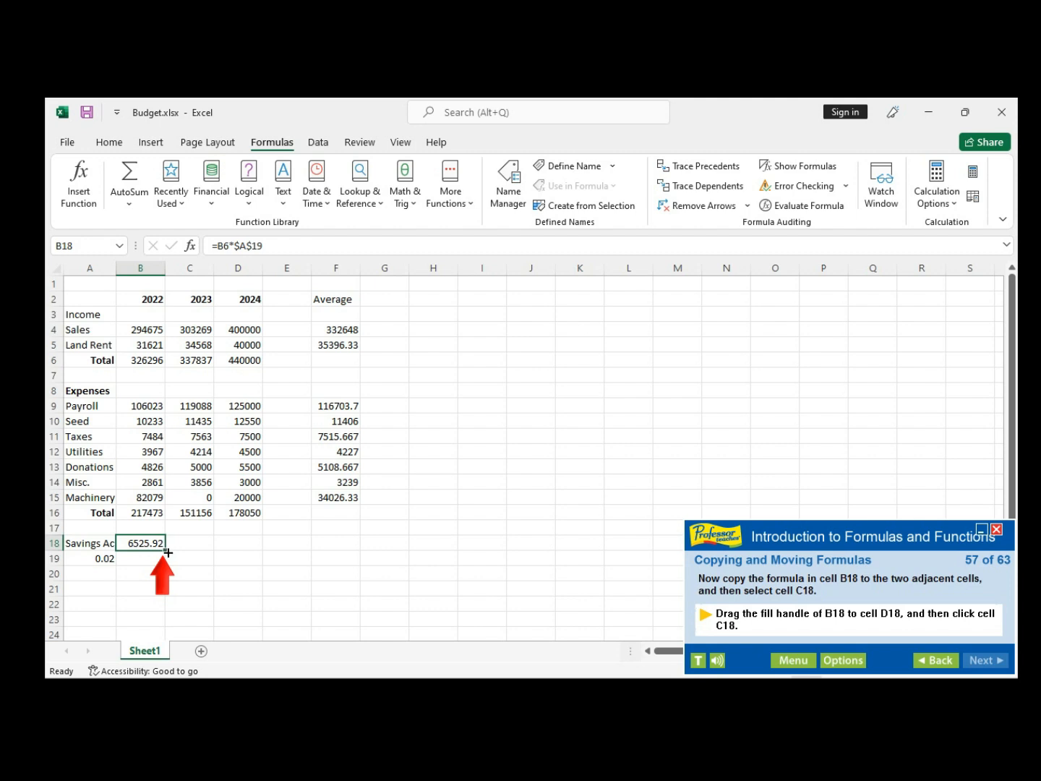
drag(168, 553, 238, 552)
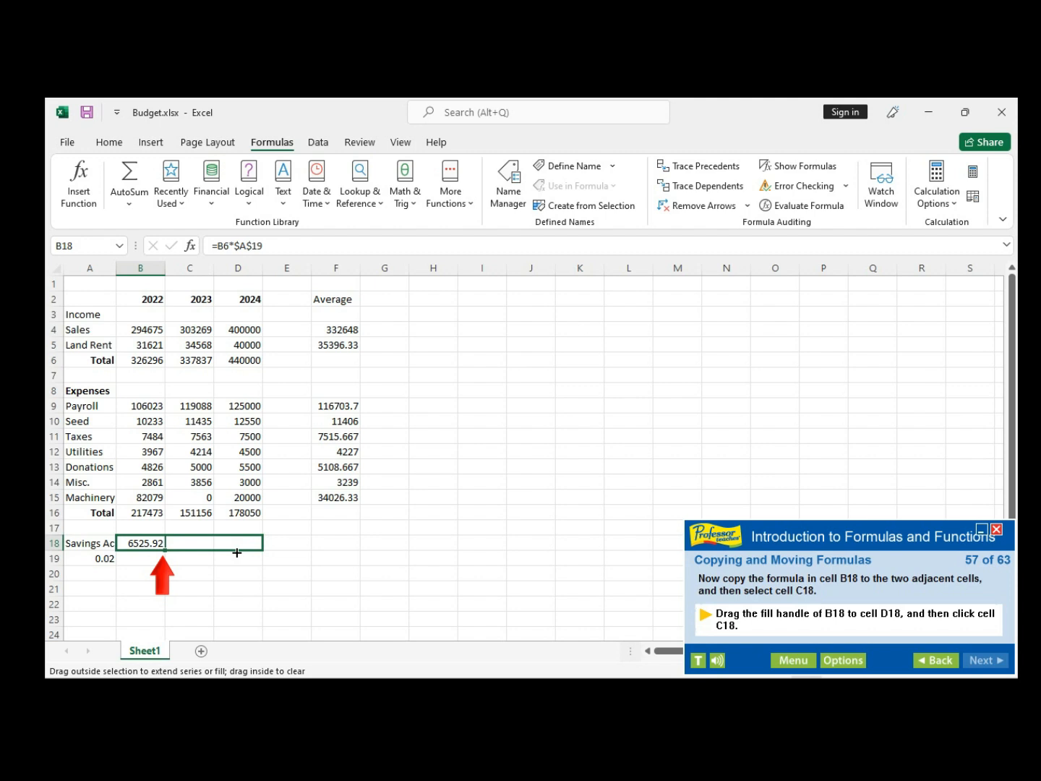
drag(237, 553, 233, 553)
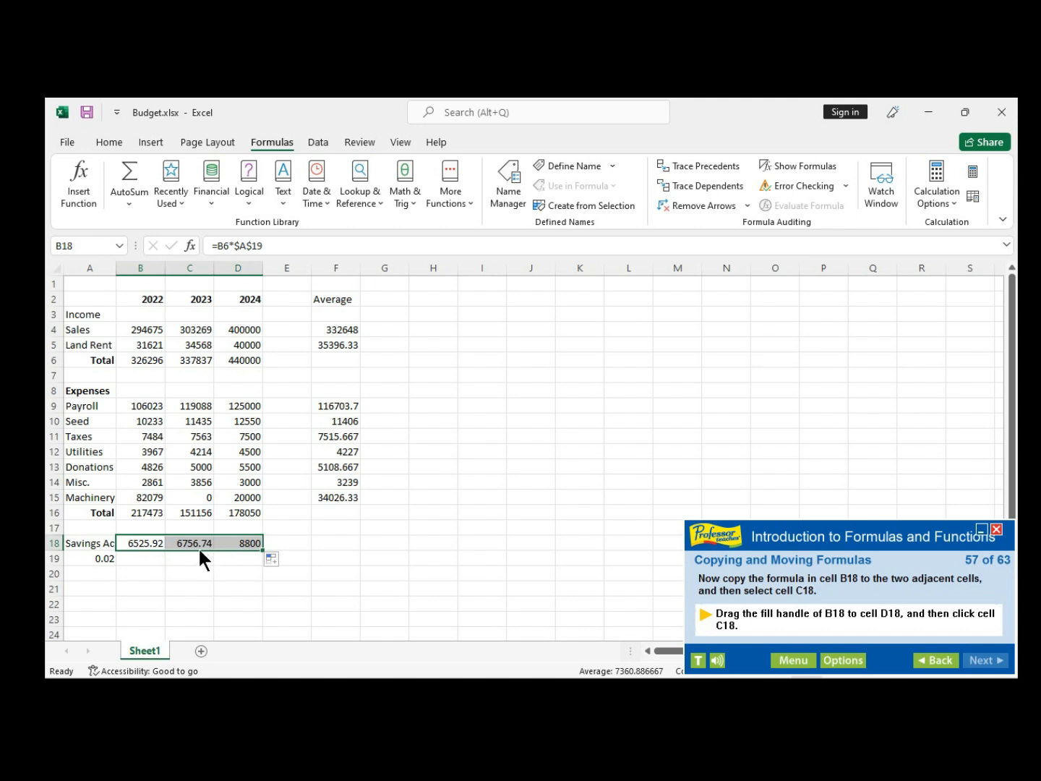
Try to select cell C18 to finish the fill exercise, dismissing each retry message.
click(196, 544)
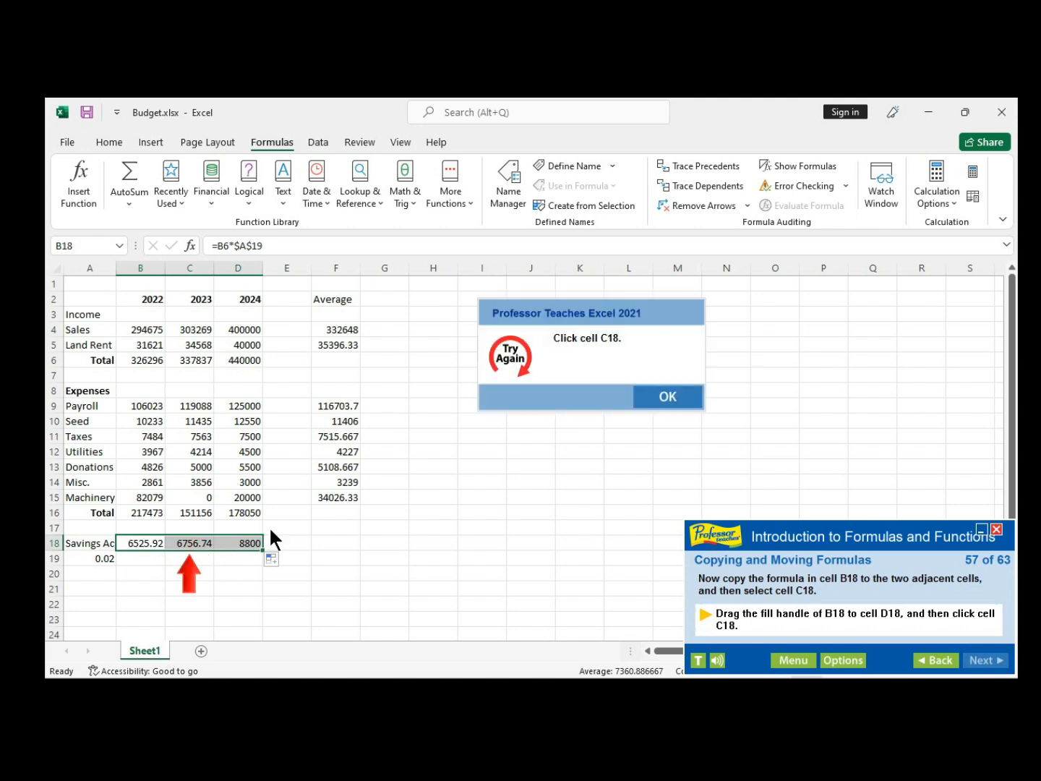
click(684, 396)
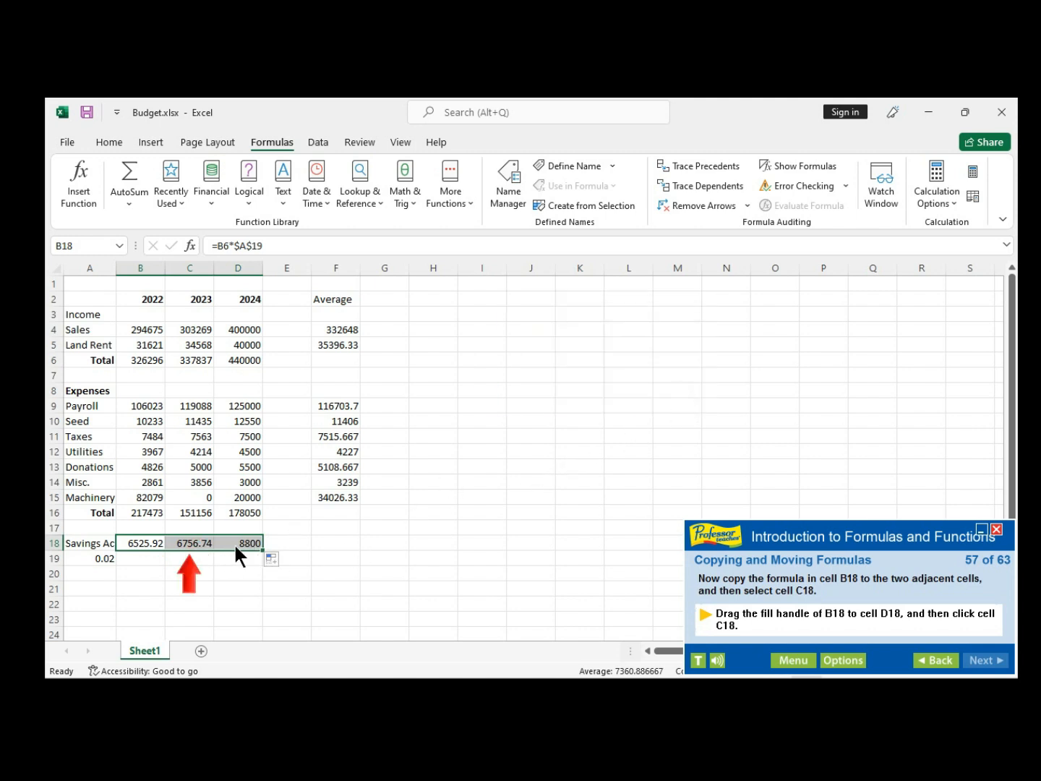
click(193, 543)
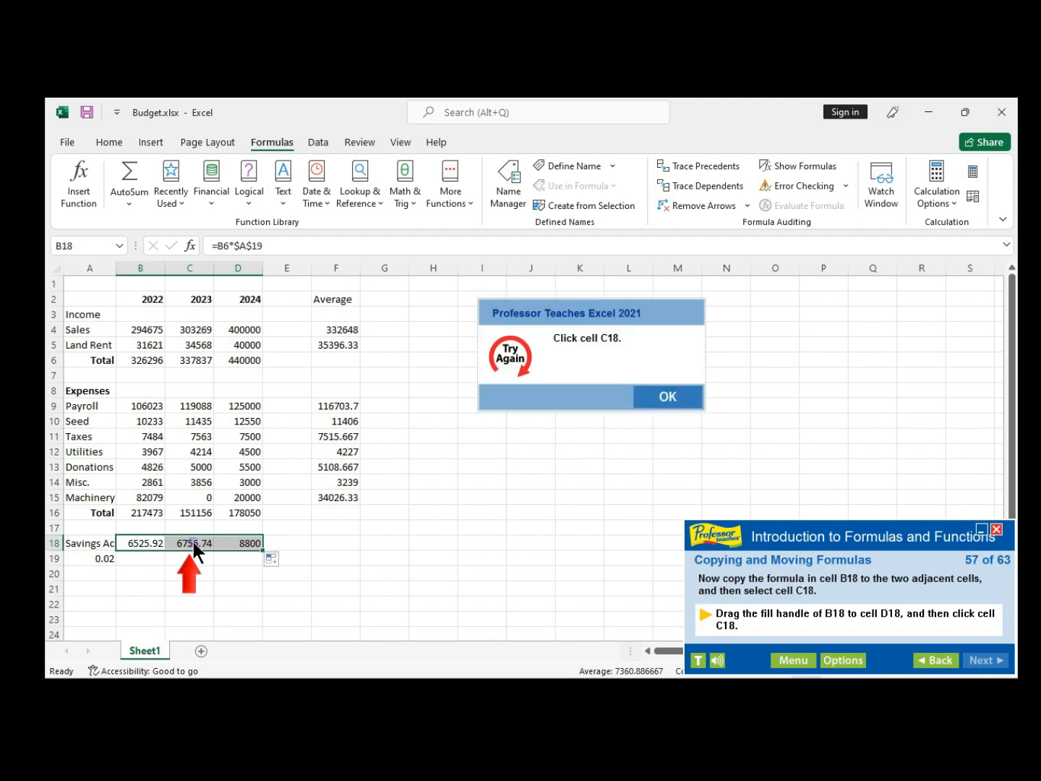
click(636, 404)
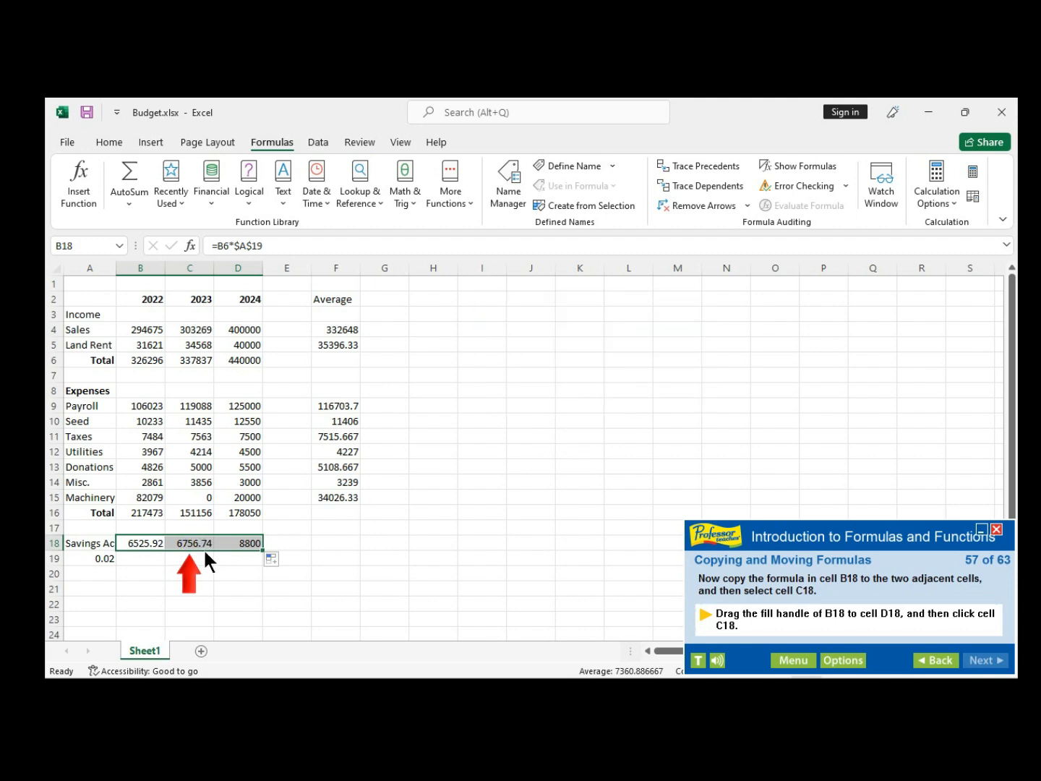
click(174, 547)
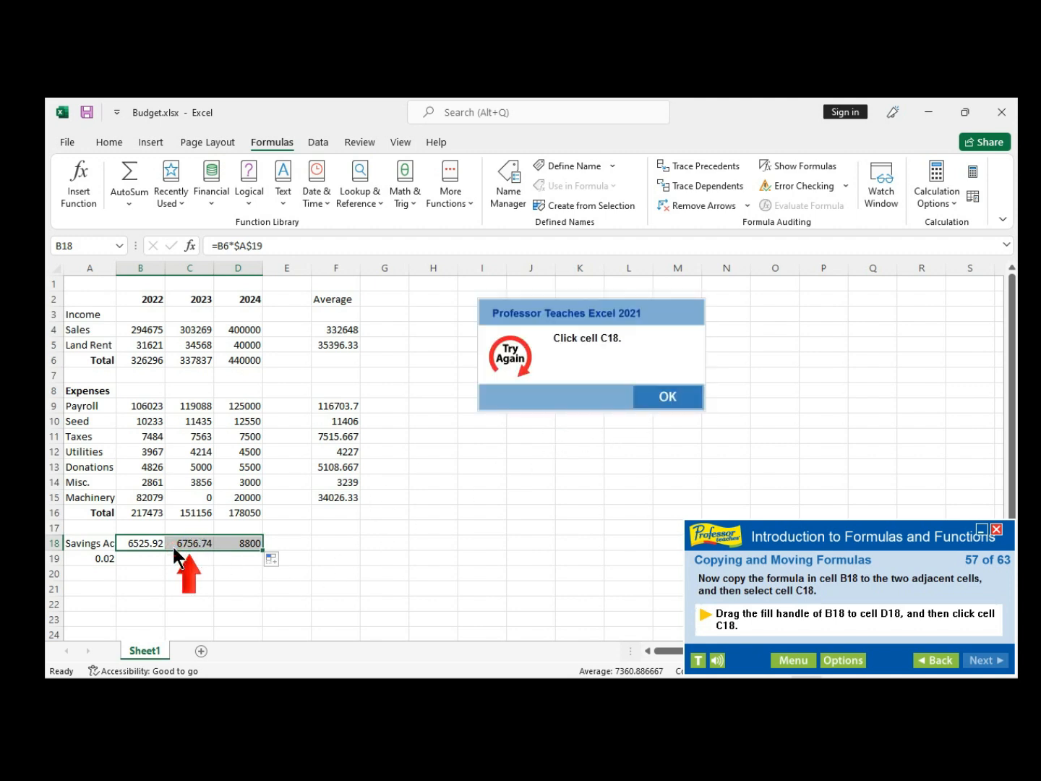
click(655, 405)
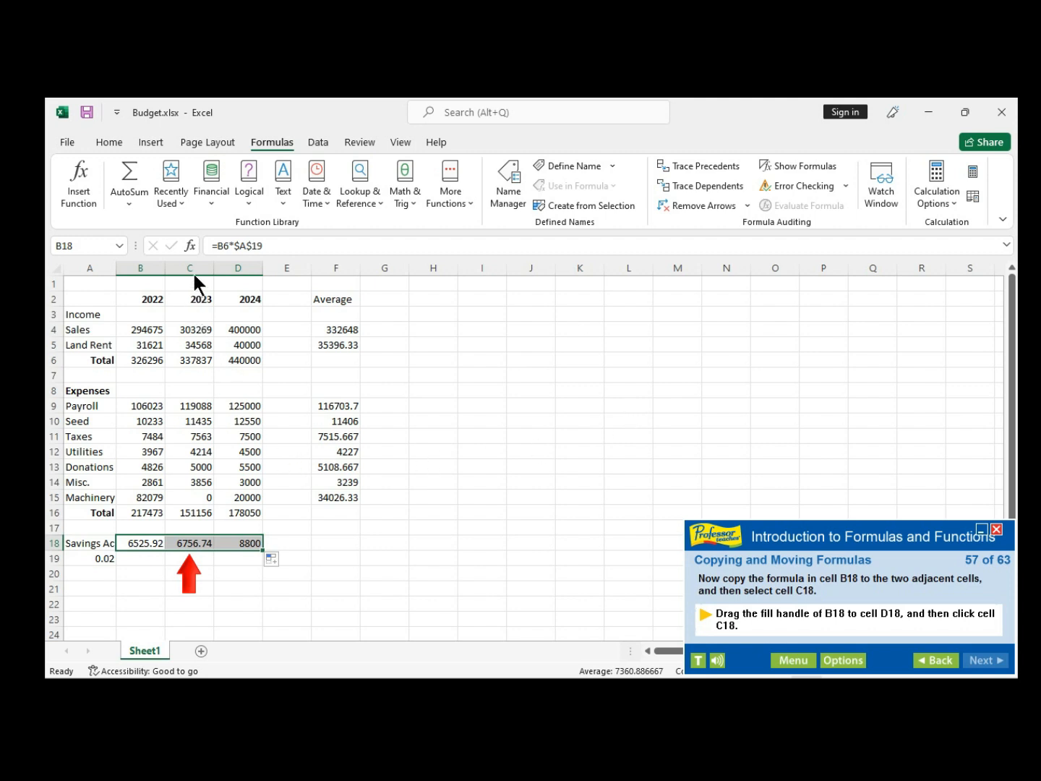
click(179, 547)
click(660, 397)
click(197, 543)
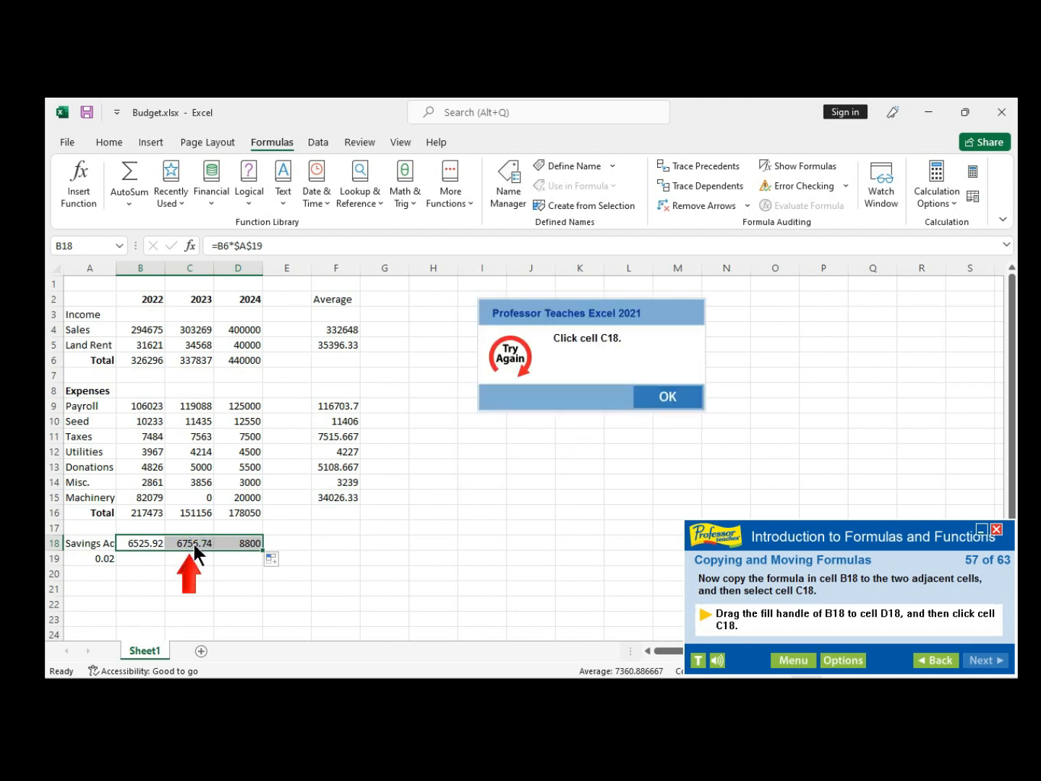
click(663, 401)
click(189, 546)
click(660, 398)
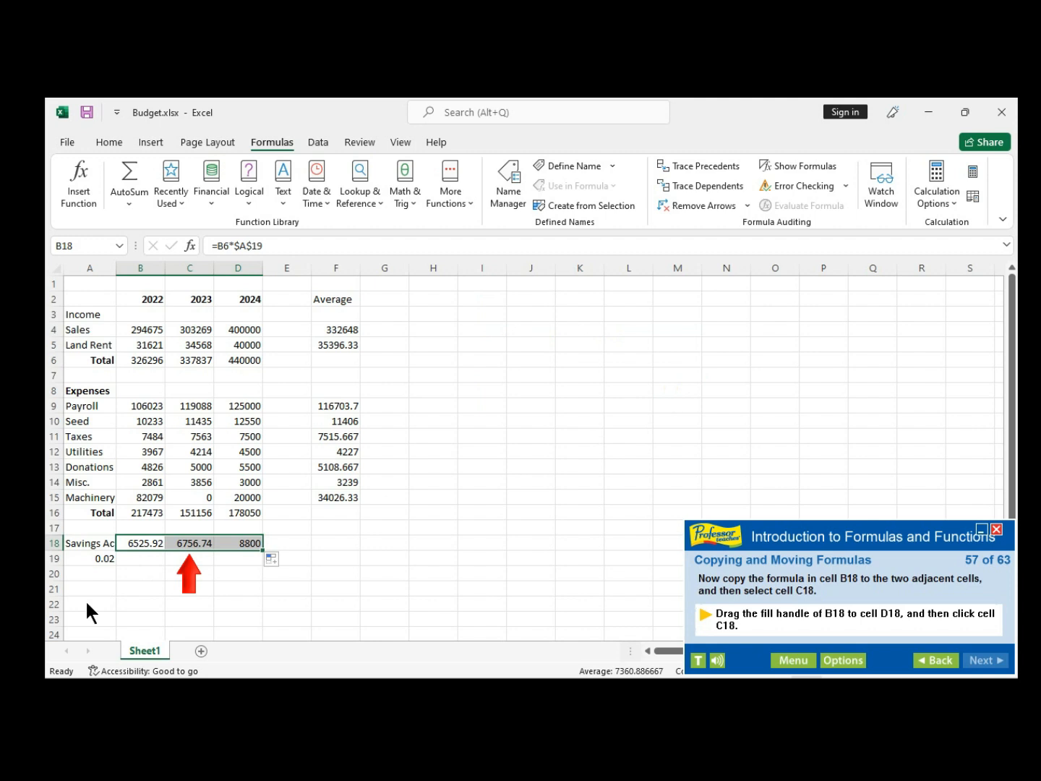
click(188, 544)
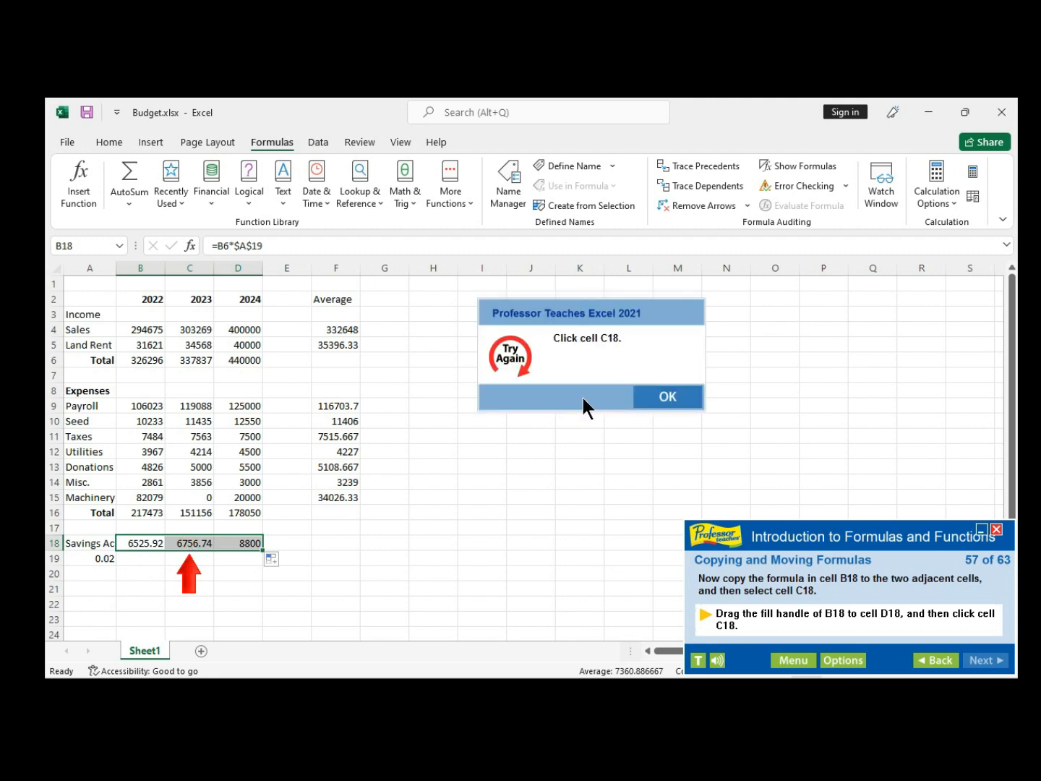
click(657, 394)
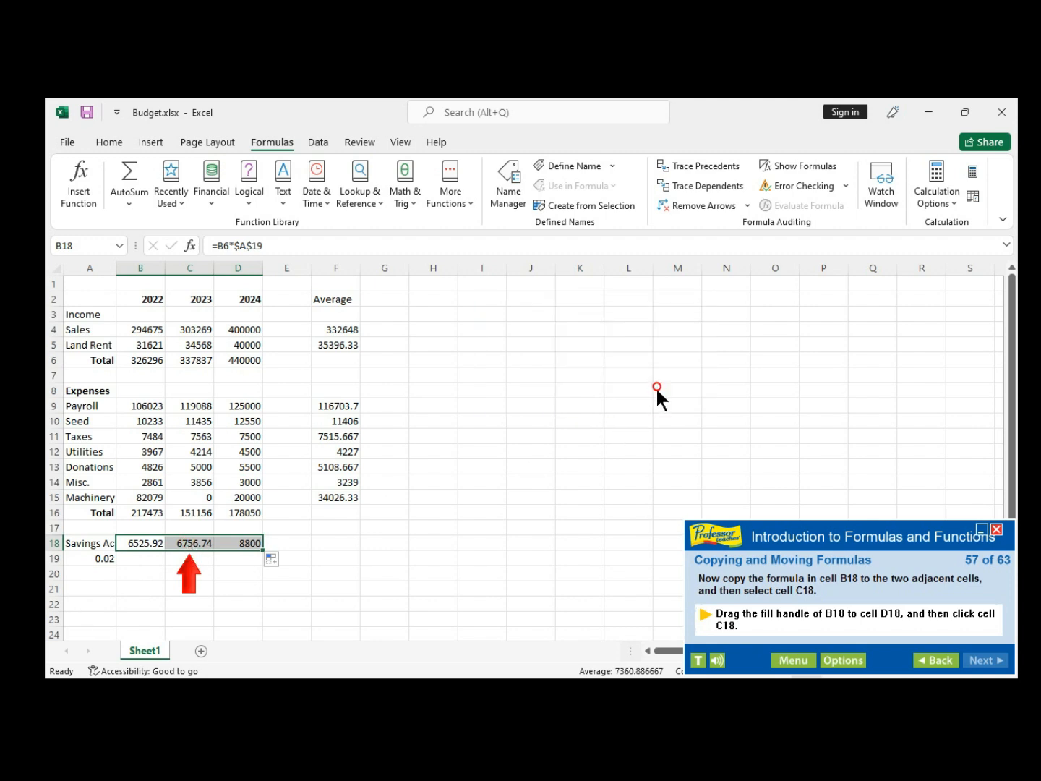
click(205, 543)
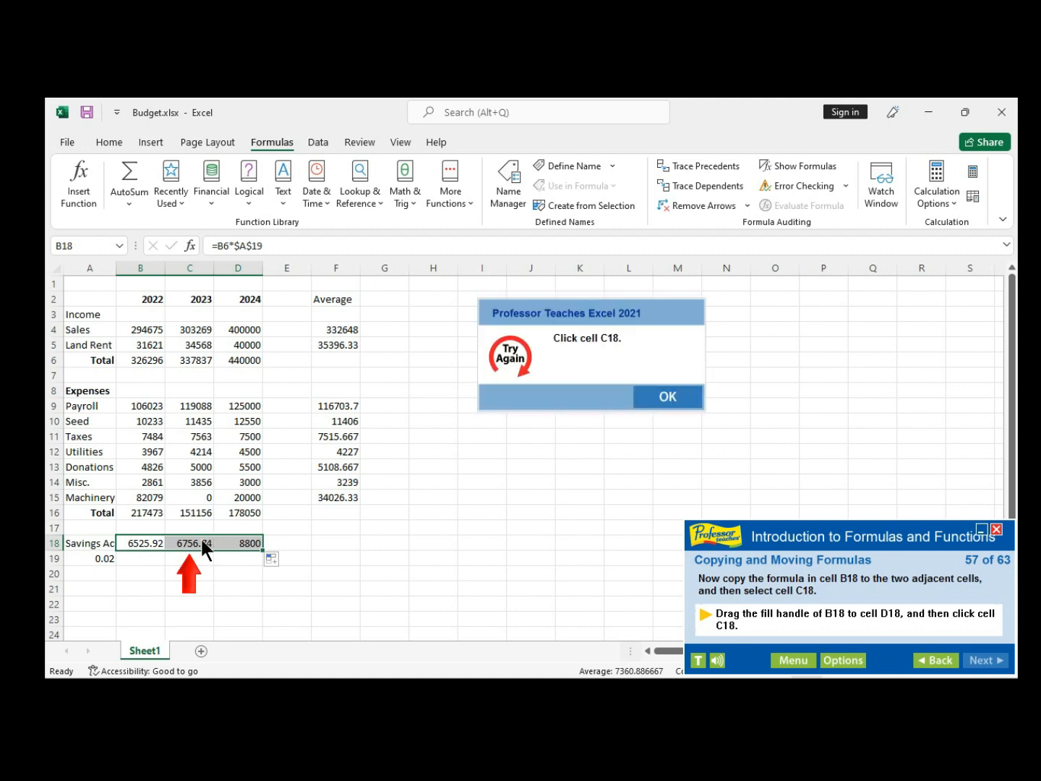
click(695, 397)
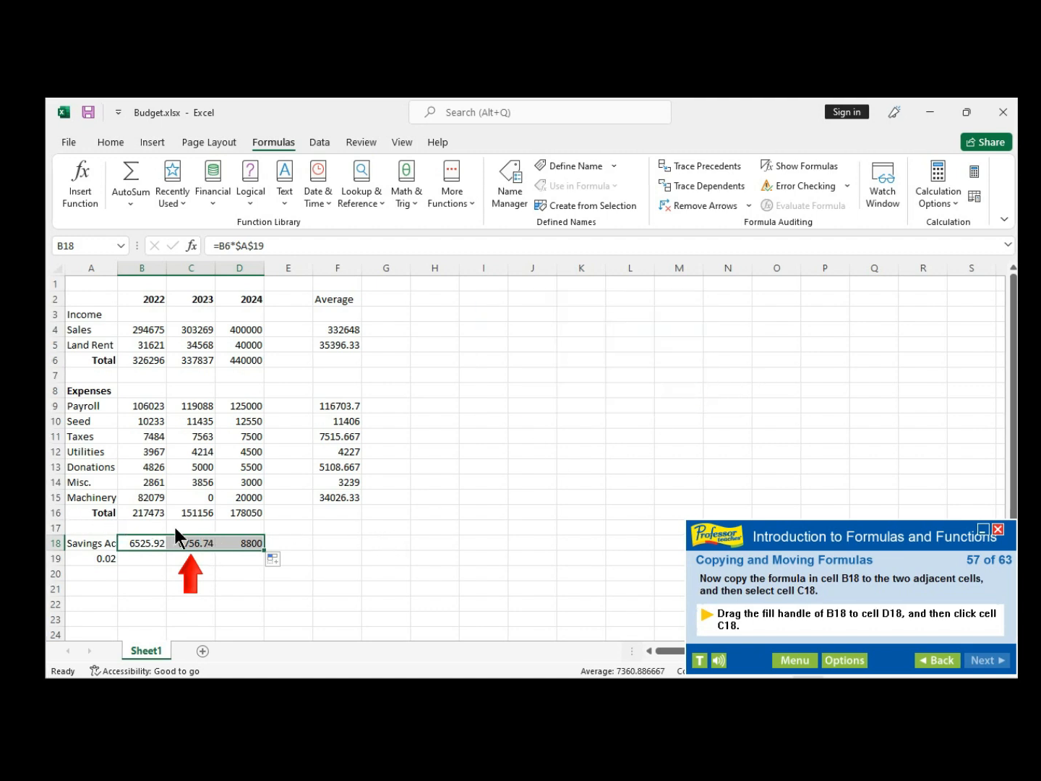
click(178, 538)
click(660, 399)
click(193, 539)
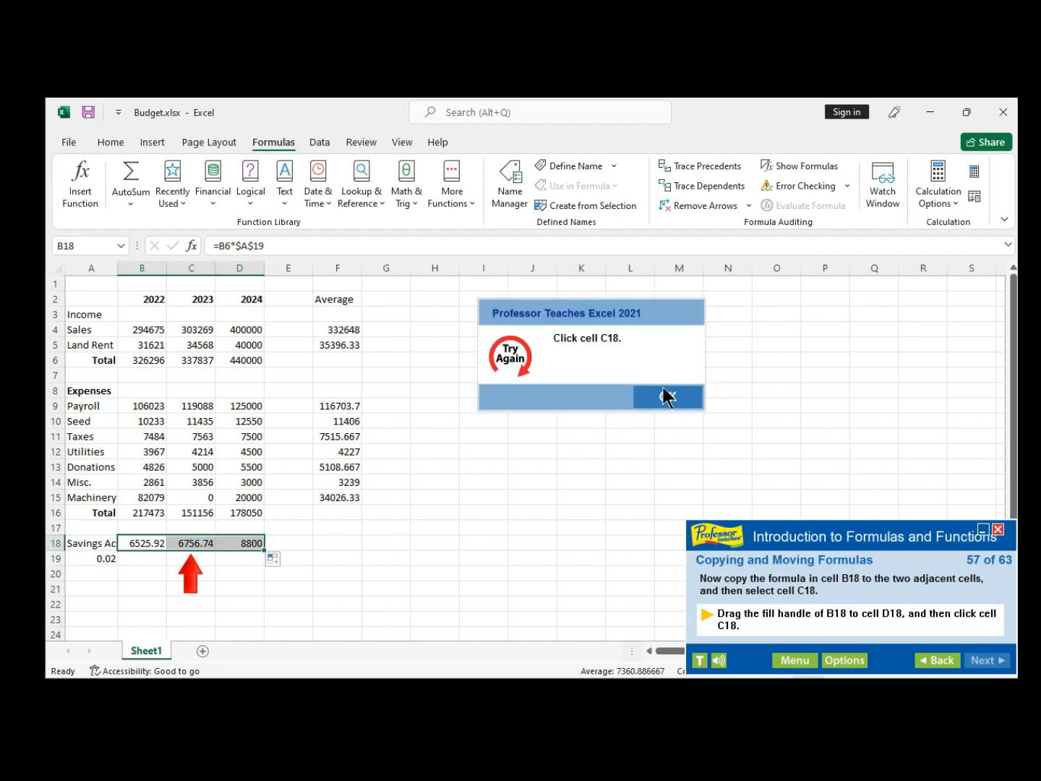
click(650, 396)
click(192, 546)
click(650, 401)
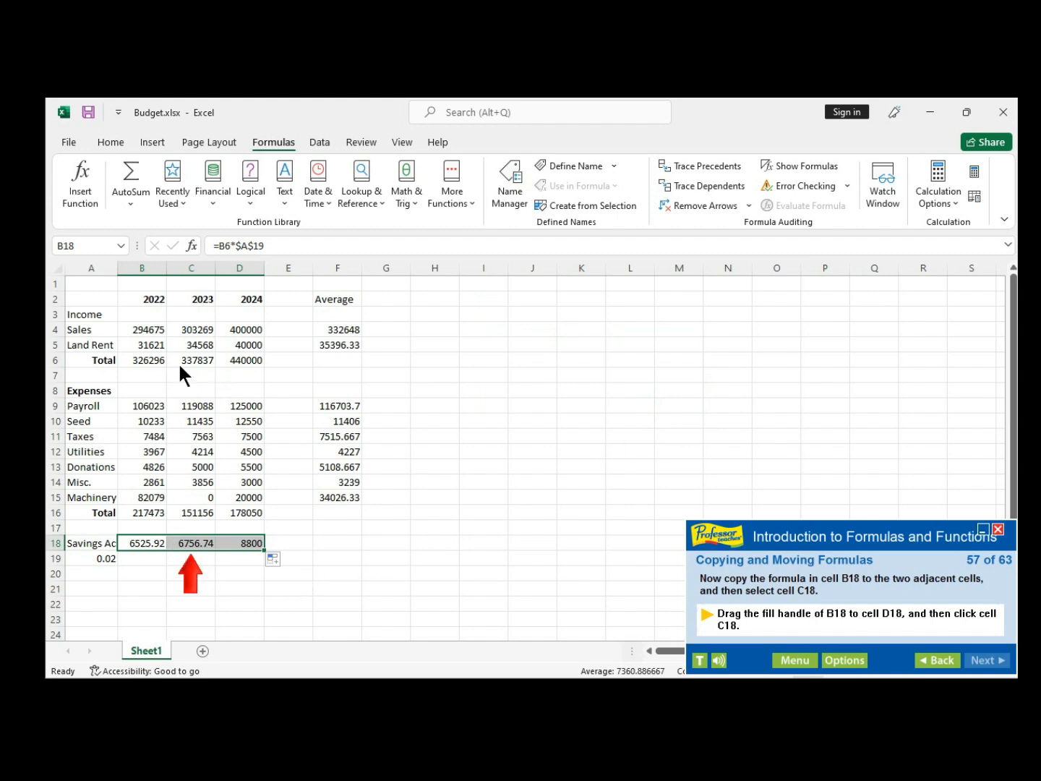
click(192, 555)
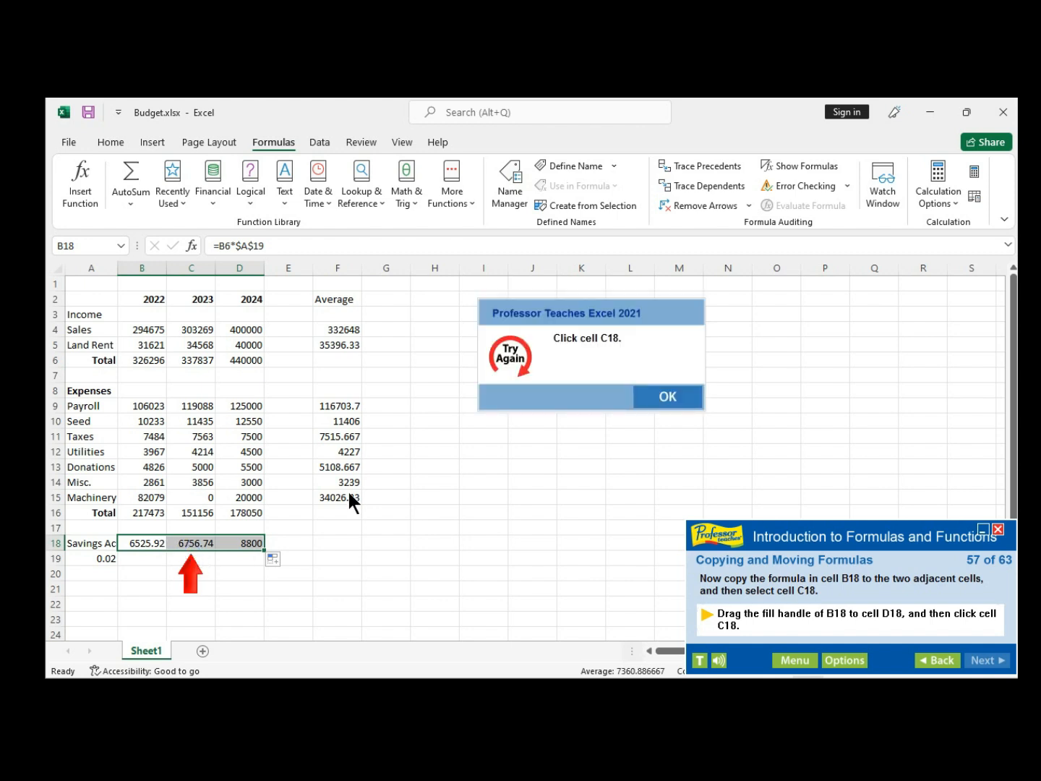
click(673, 400)
click(197, 544)
click(671, 399)
click(190, 544)
click(669, 400)
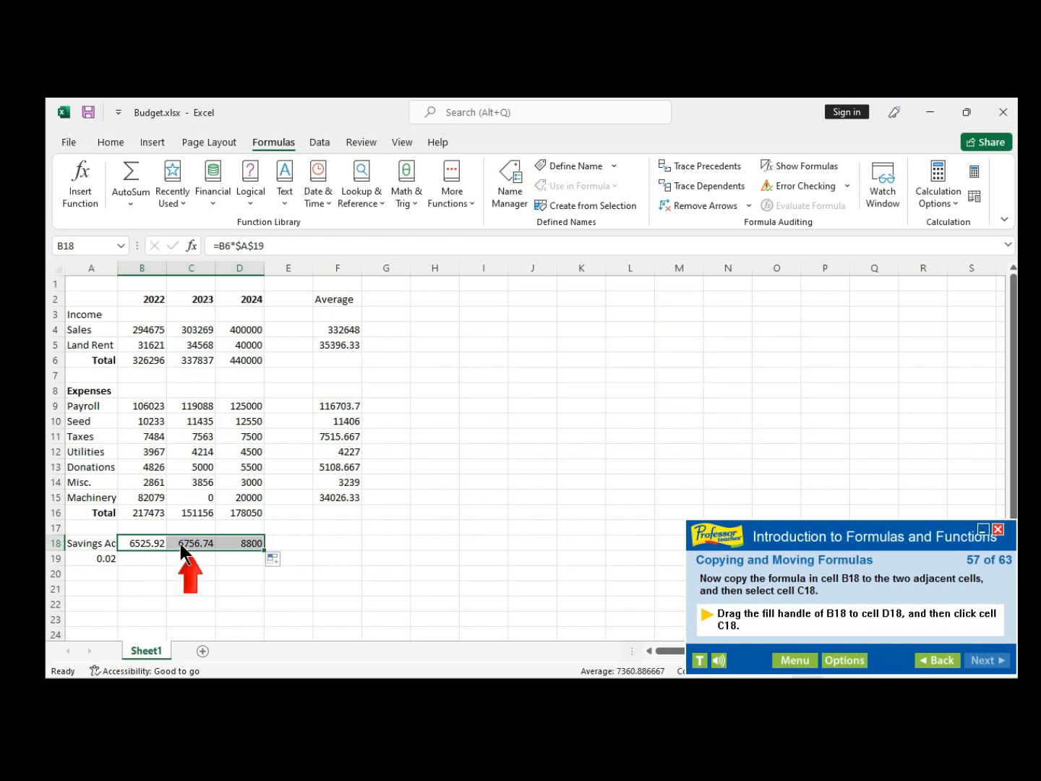
click(181, 547)
click(660, 399)
click(200, 543)
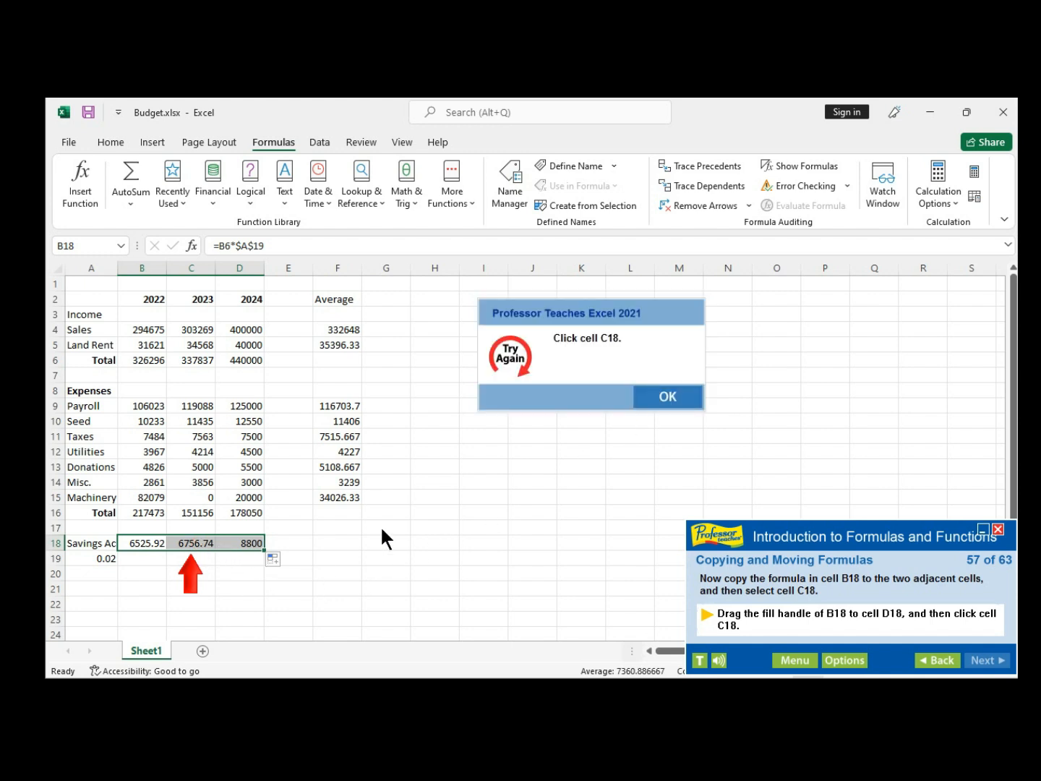
click(680, 401)
click(271, 559)
click(673, 404)
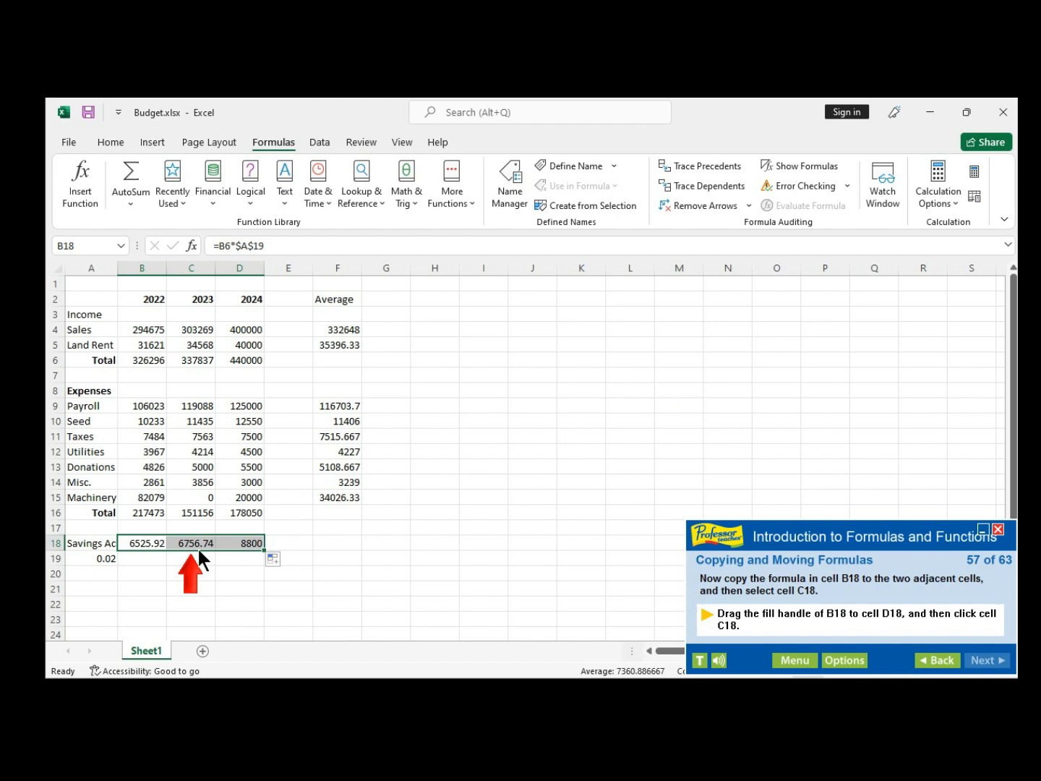
click(197, 547)
click(662, 399)
click(189, 546)
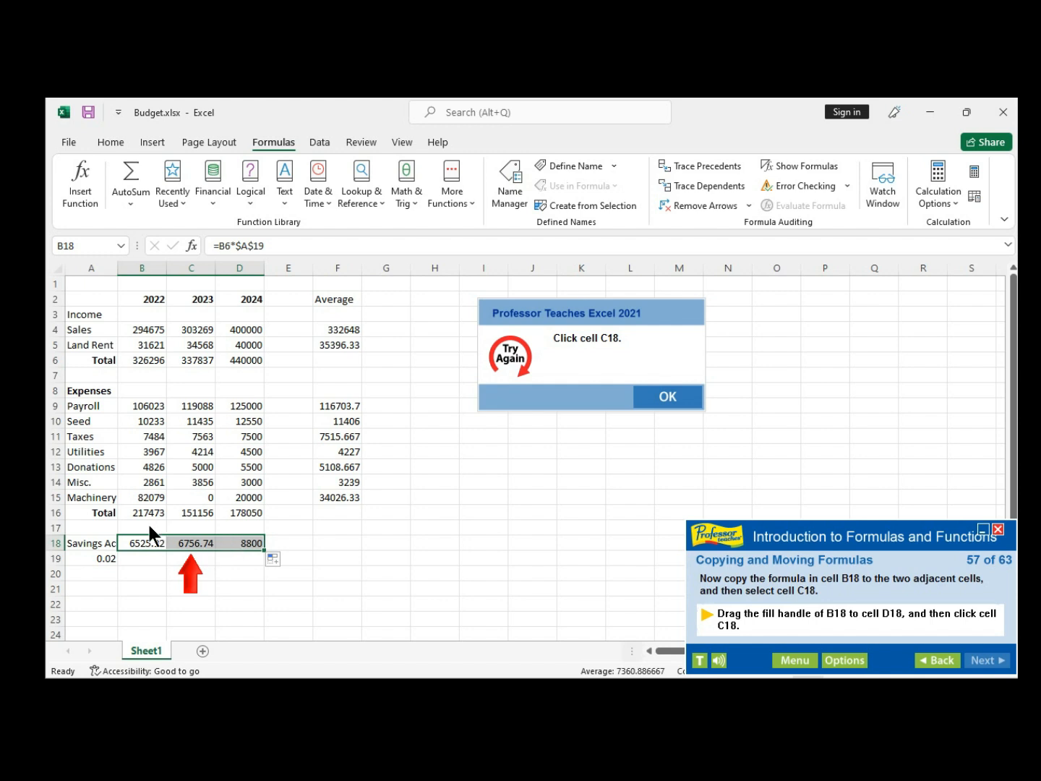
click(630, 395)
click(187, 543)
click(661, 403)
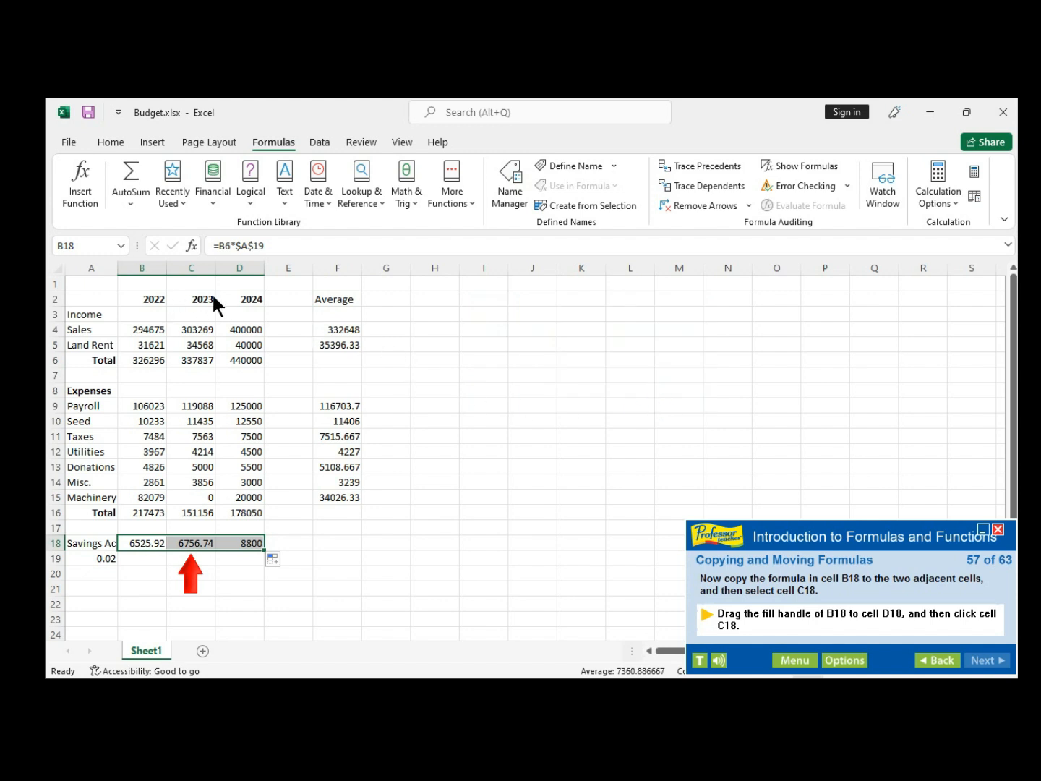
click(194, 300)
click(638, 401)
click(205, 541)
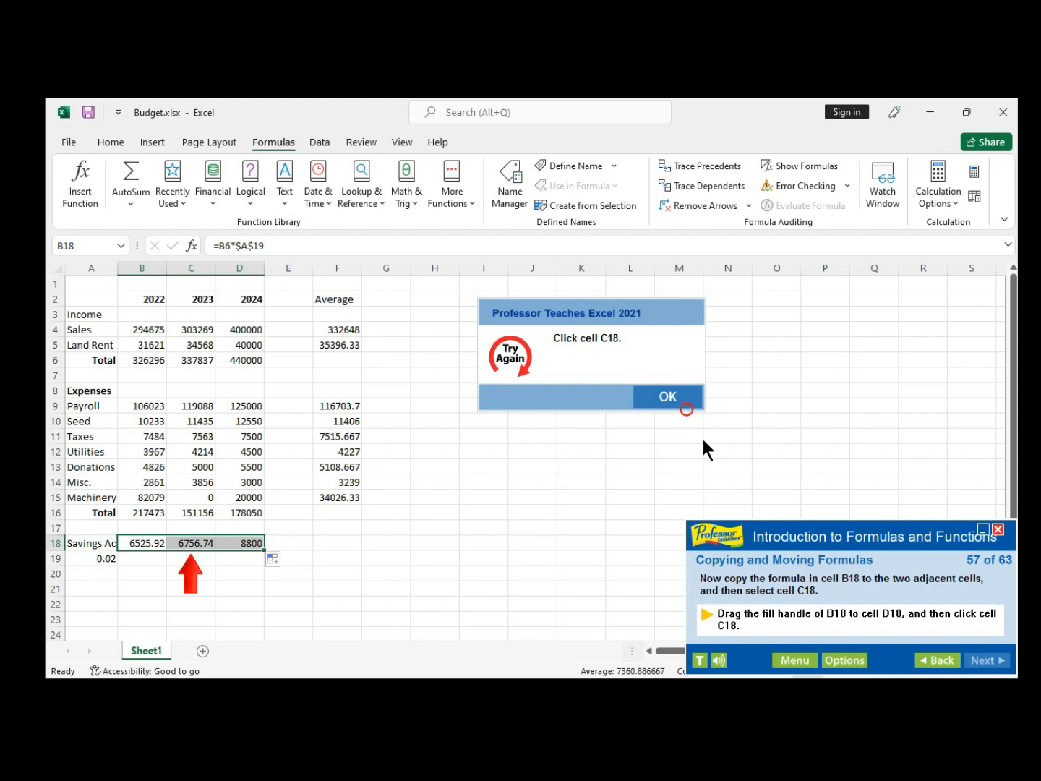
click(671, 405)
Skip past the C18 selection exercise and continue the lesson to the mixed-reference page.
click(844, 661)
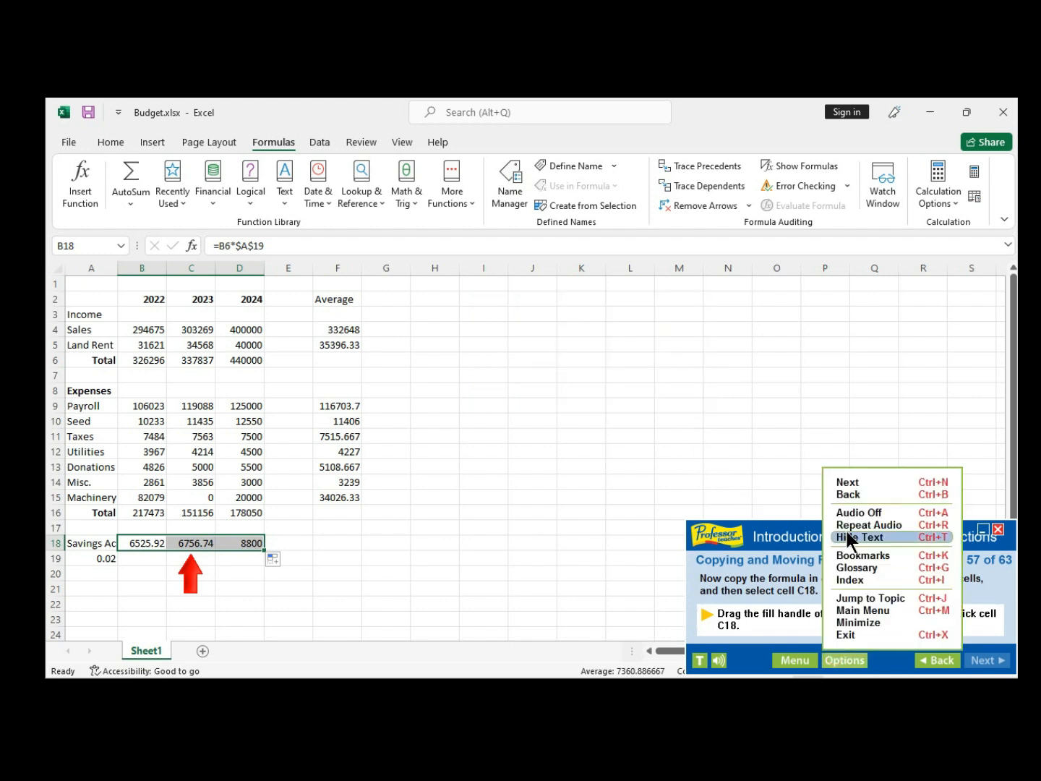
click(859, 482)
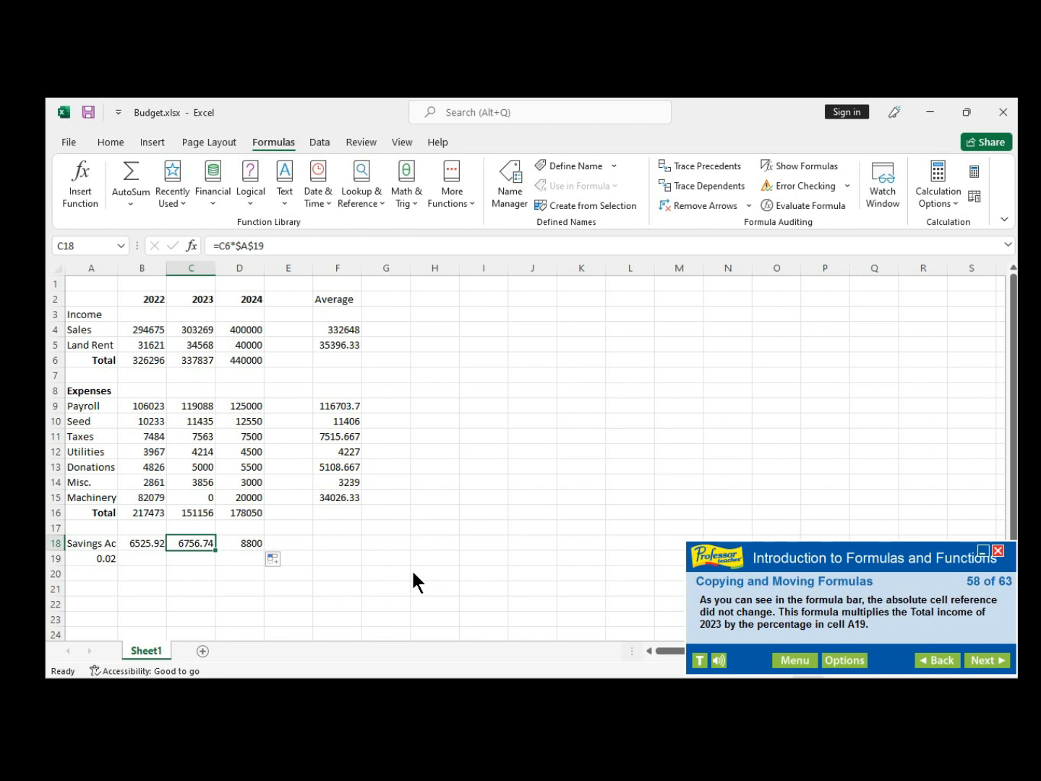
click(974, 667)
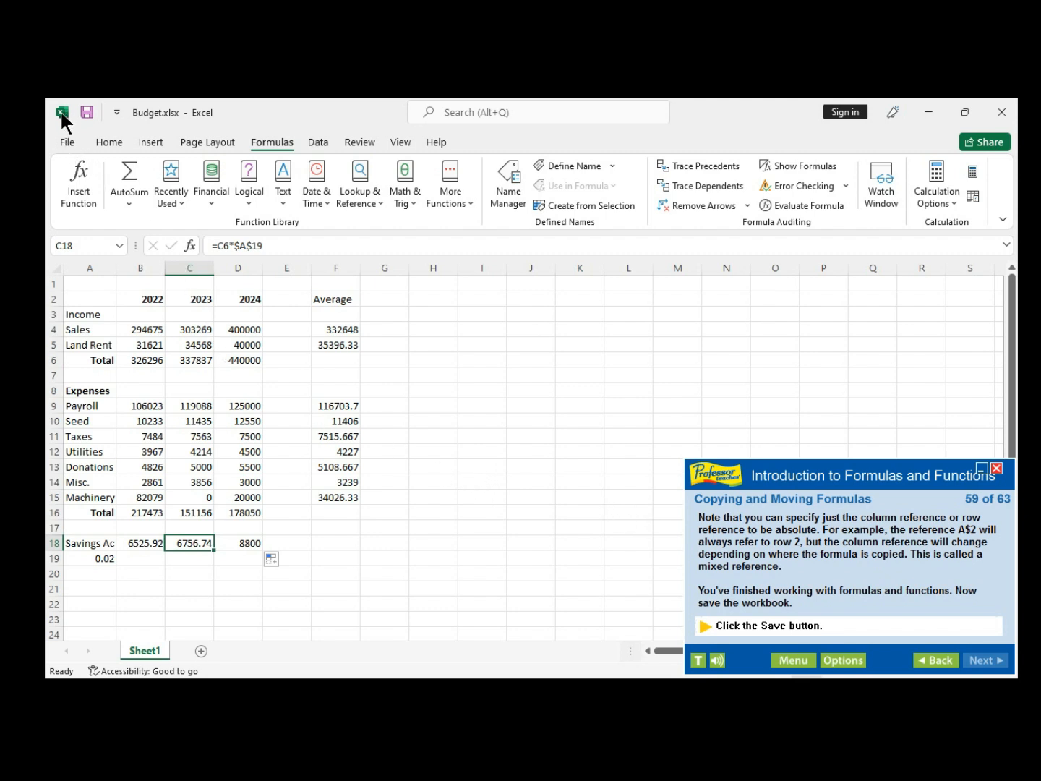
Save the Budget workbook and continue the lesson past the chapter end to the second summary page.
click(88, 112)
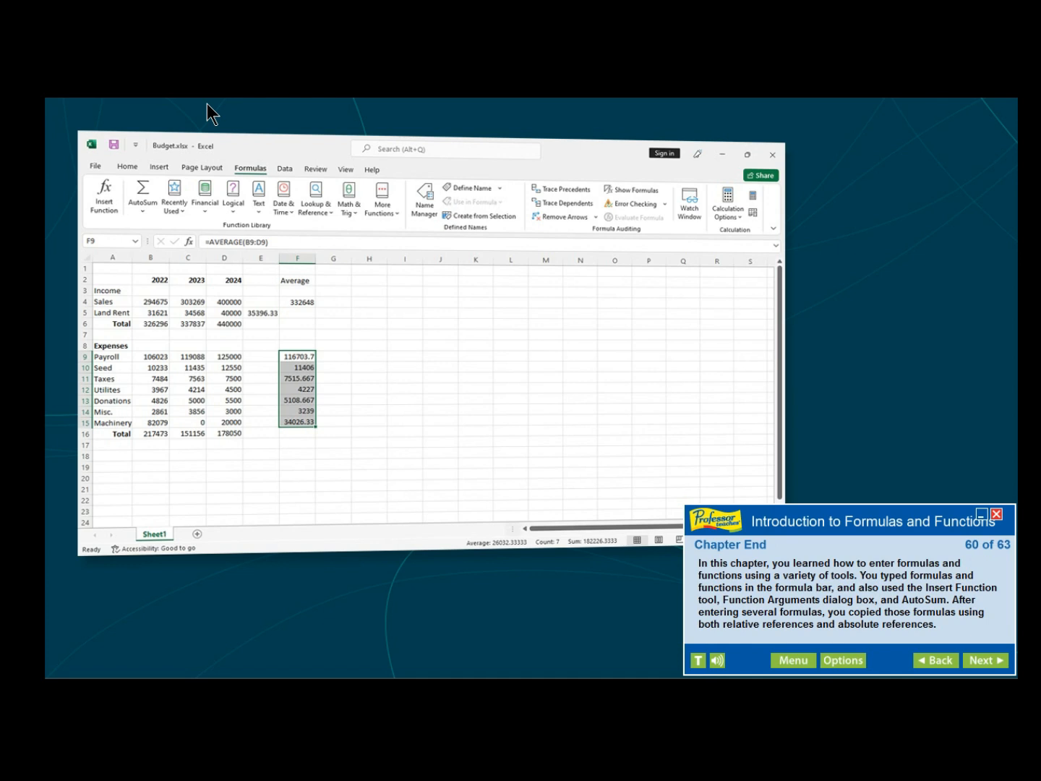
click(990, 663)
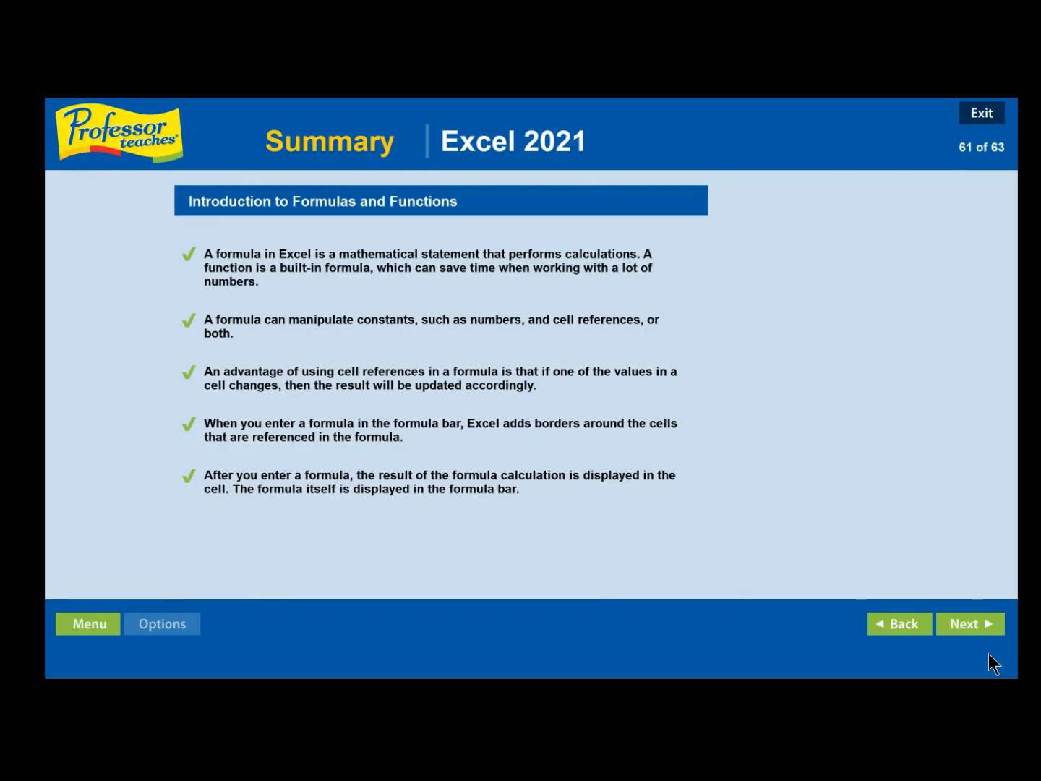
click(961, 627)
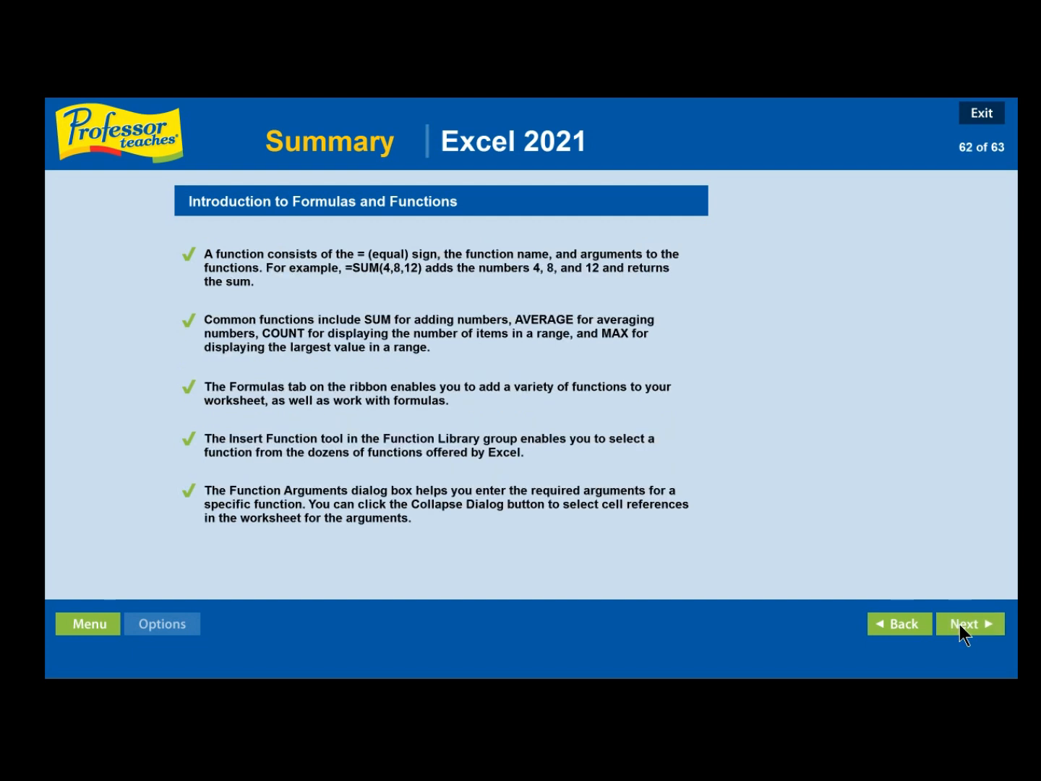